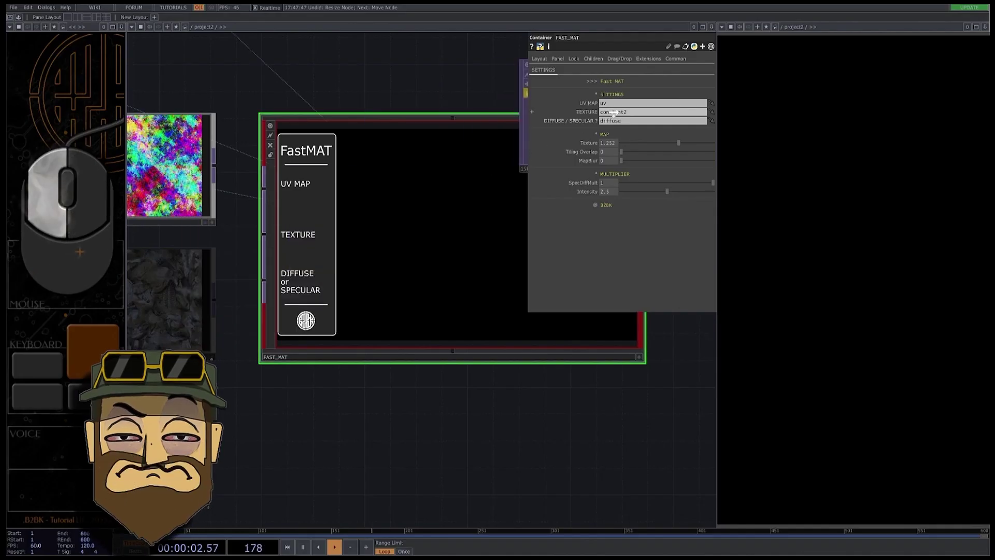
Use 15k_zima2 as the texture of the FAST_MAT container and set its SpecDiffMult to 0.946
{"action": "left_click_drag", "start_coordinate": [614, 113], "coordinate": [613, 112]}
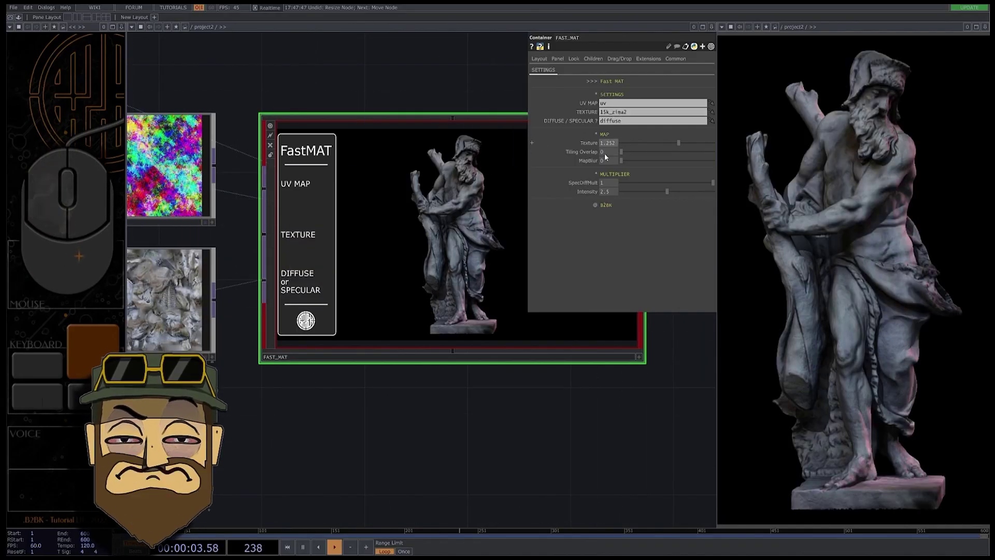
{"action": "mouse_move", "coordinate": [900, 291]}
{"action": "left_mouse_down"}
{"action": "mouse_move", "coordinate": [825, 283]}
{"action": "mouse_move", "coordinate": [901, 284]}
{"action": "left_mouse_up"}
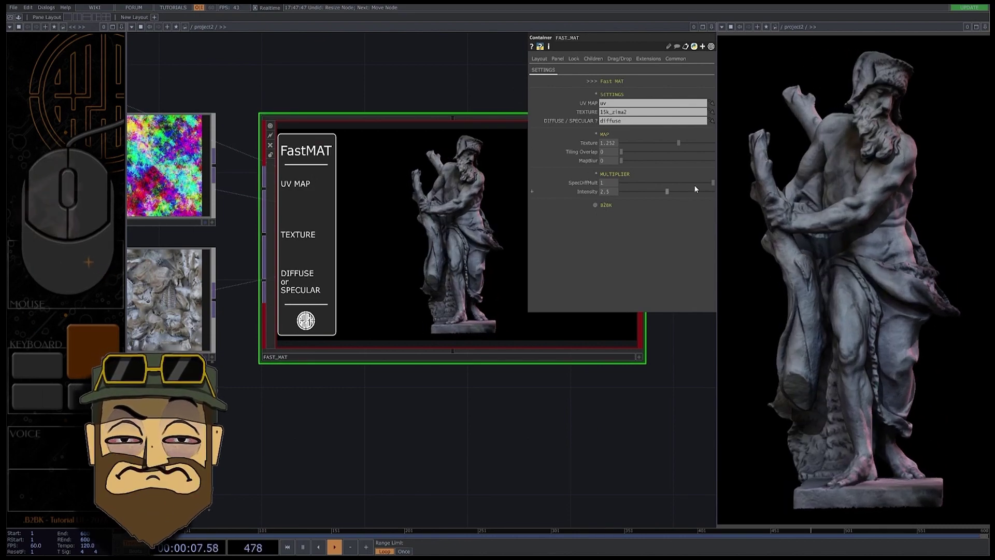
{"action": "mouse_move", "coordinate": [694, 184]}
{"action": "left_mouse_down"}
{"action": "mouse_move", "coordinate": [683, 191]}
{"action": "mouse_move", "coordinate": [708, 197]}
{"action": "left_mouse_up"}
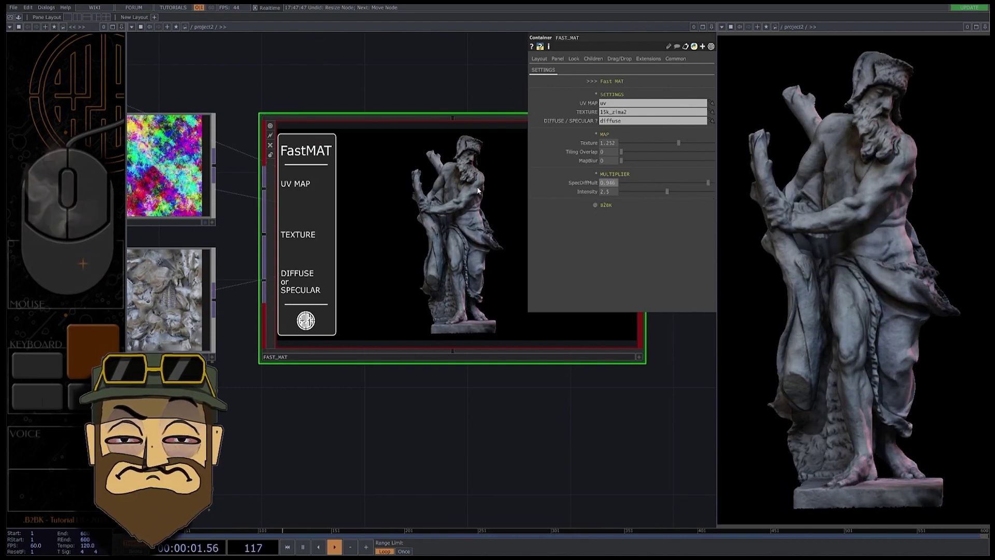
Feed noise7 into FAST_MAT's texture, use specular as its diffuse/specular source and set Texture to 1.076
{"action": "left_click_drag", "start_coordinate": [175, 174], "coordinate": [630, 112]}
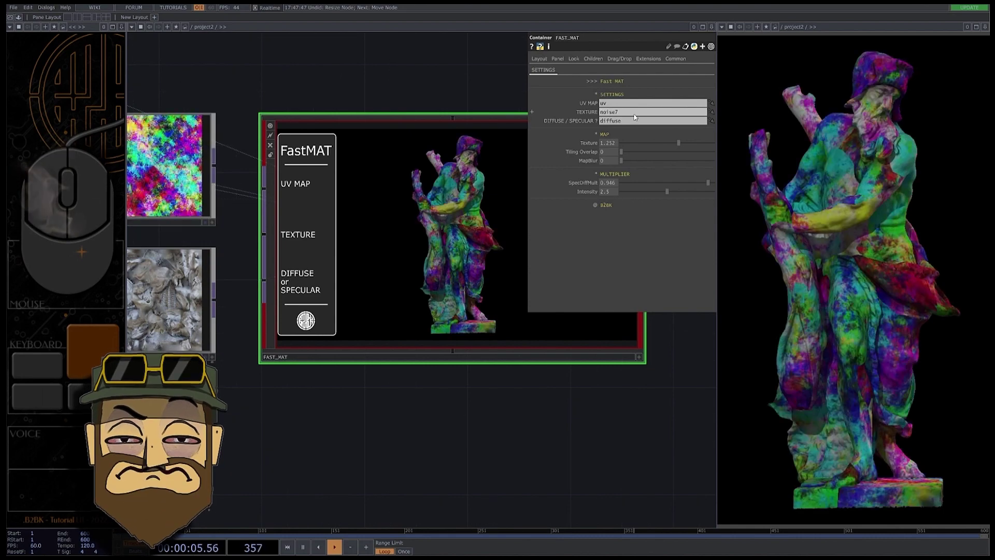
{"action": "type", "text": "specular"}
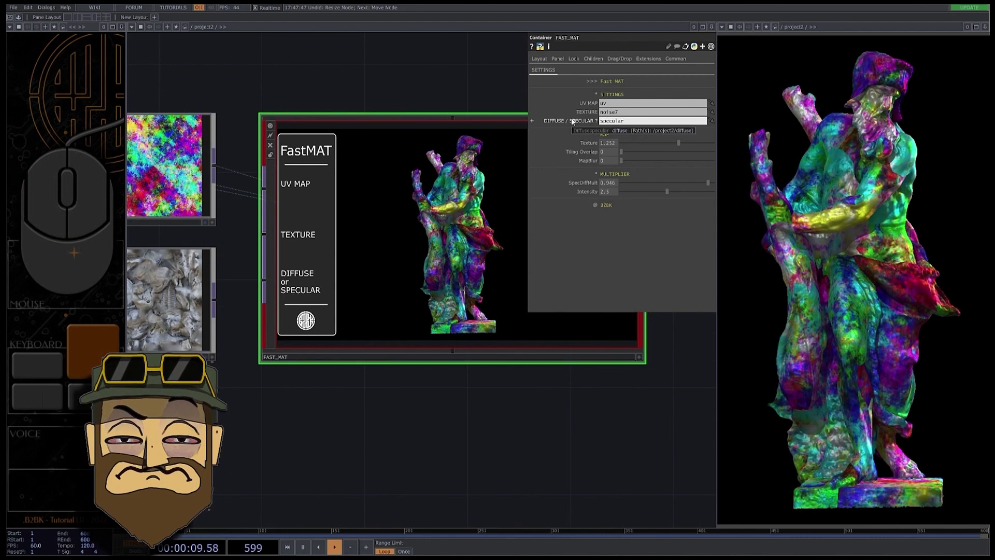
{"action": "left_click_drag", "start_coordinate": [867, 275], "coordinate": [732, 196]}
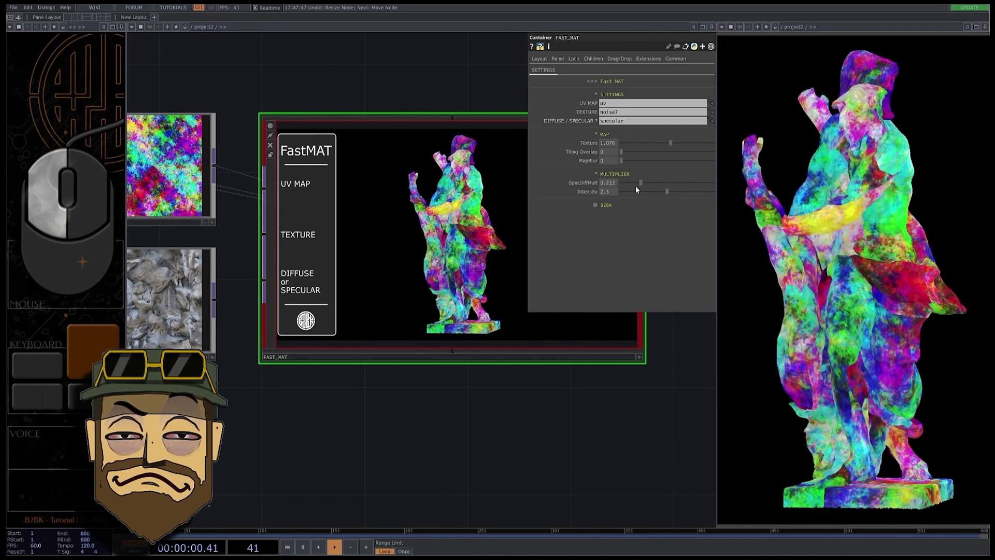
{"action": "mouse_move", "coordinate": [733, 192]}
{"action": "left_mouse_down"}
{"action": "mouse_move", "coordinate": [619, 201]}
{"action": "mouse_move", "coordinate": [725, 204]}
{"action": "left_mouse_up"}
{"action": "left_click_drag", "start_coordinate": [860, 263], "coordinate": [893, 271]}
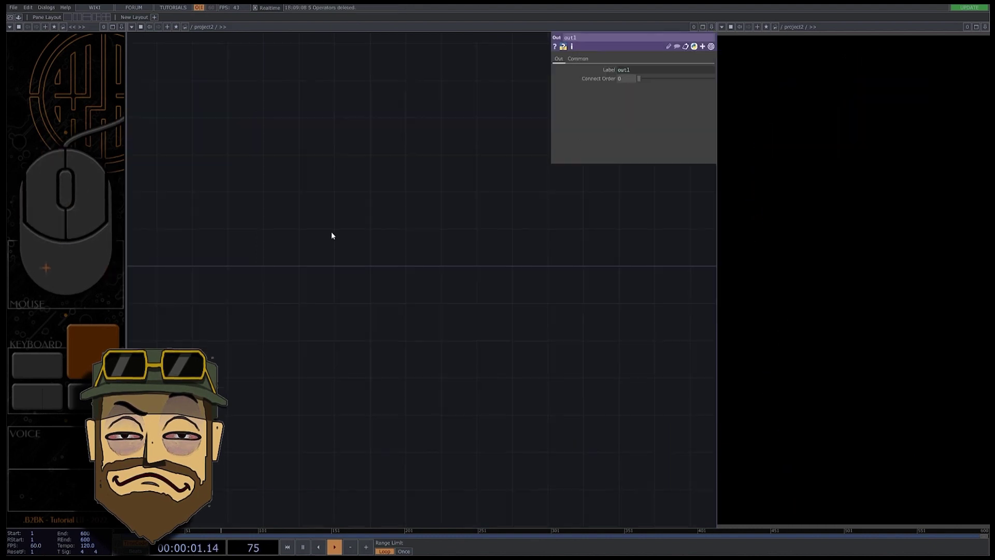
Add a Noise TOP to the empty network
{"action": "key", "text": "Tab"}
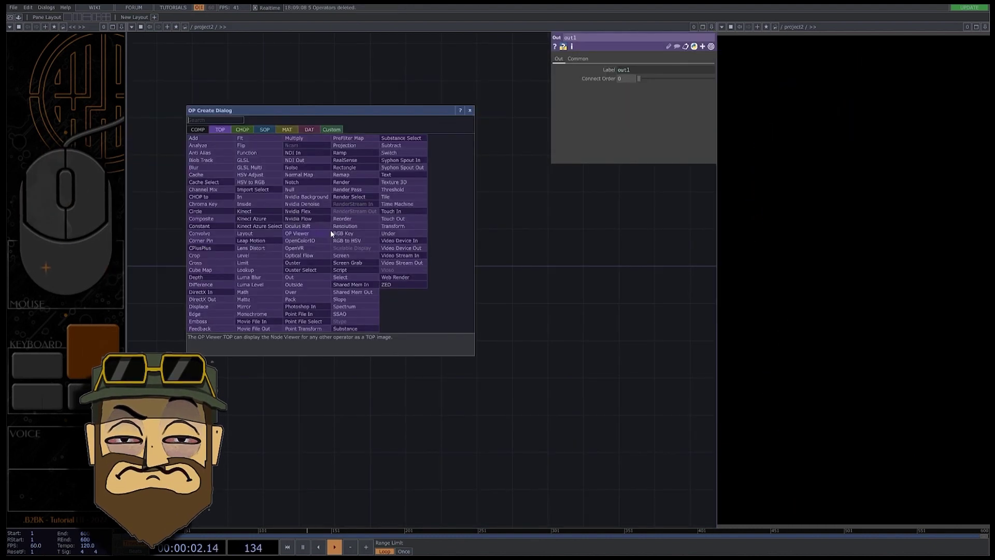
{"action": "left_click", "coordinate": [292, 171]}
{"action": "left_click", "coordinate": [348, 191]}
Turn off Monochrome on the noise and set Type Hermite, Period 0.53, Harmonics 8, Roughness 0.733 and Exponent 0.23
{"action": "scroll", "coordinate": [349, 187], "scroll_direction": "up", "scroll_amount": 4}
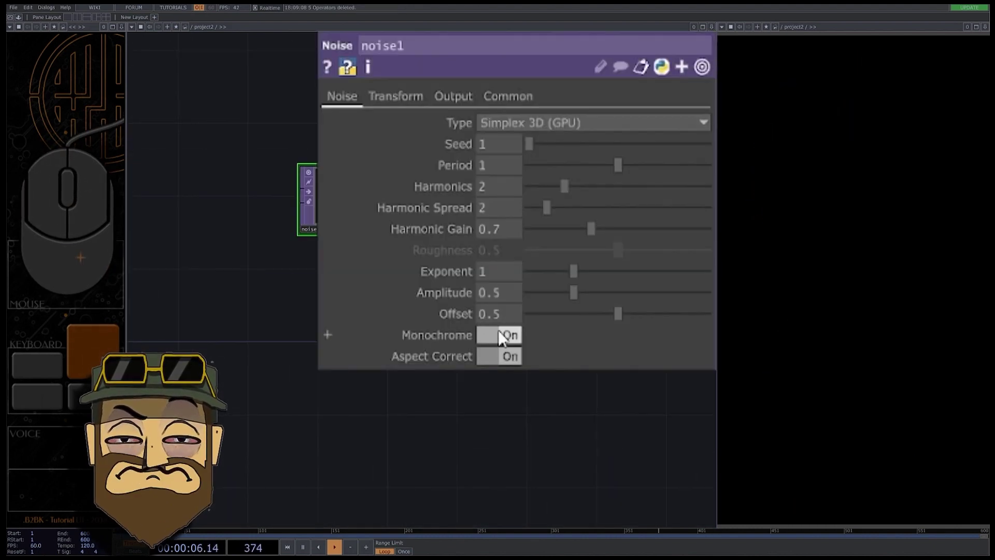
{"action": "left_click", "coordinate": [500, 333]}
{"action": "left_click", "coordinate": [521, 123]}
{"action": "left_click", "coordinate": [526, 296]}
{"action": "left_click_drag", "start_coordinate": [647, 96], "coordinate": [690, 97]}
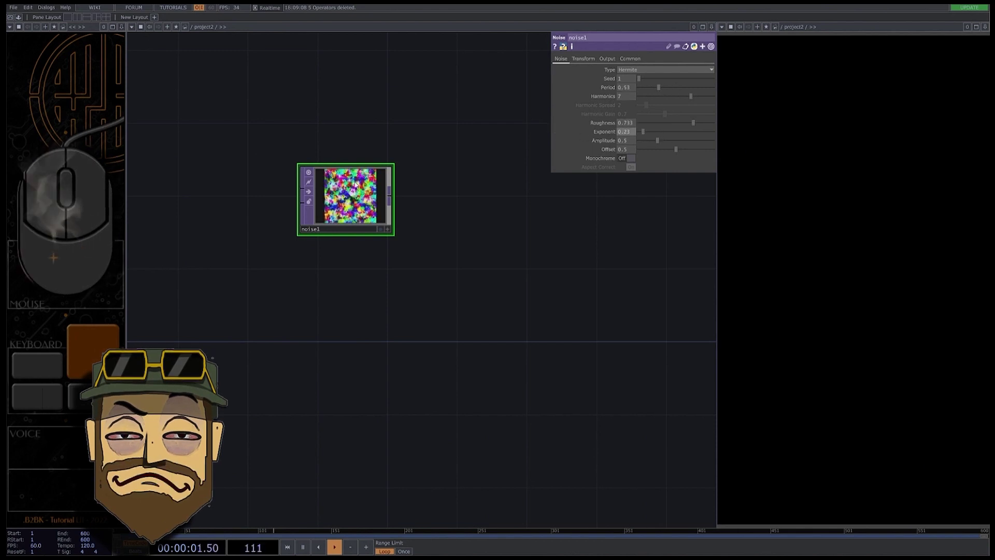
{"action": "scroll", "coordinate": [355, 185], "scroll_direction": "up", "scroll_amount": 3}
Add two Select TOPs below the noise, pointing the first to specular and the second to uv
{"action": "scroll", "coordinate": [214, 236], "scroll_direction": "down", "scroll_amount": 3}
{"action": "key", "text": "Tab"}
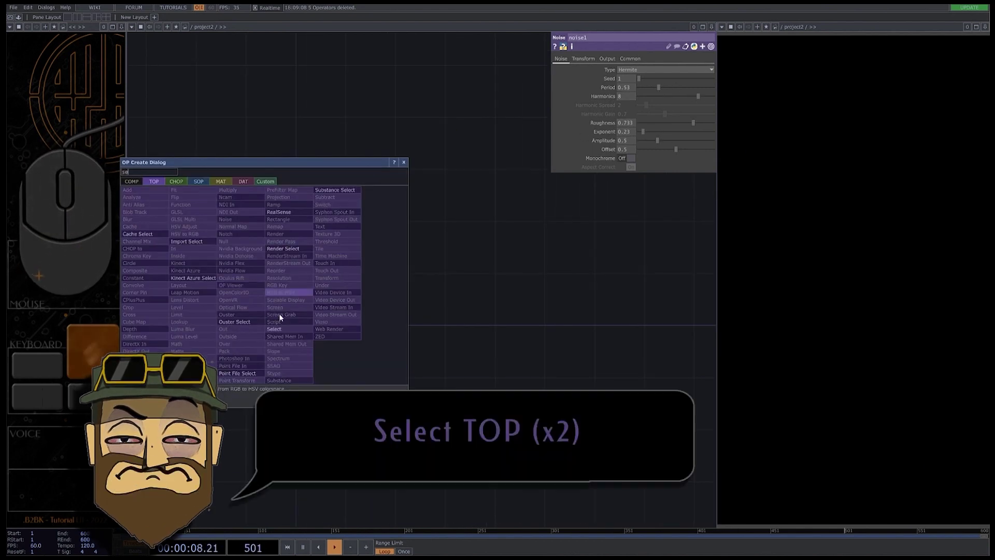
{"action": "left_click", "coordinate": [282, 317]}
{"action": "left_click", "coordinate": [279, 289]}
{"action": "key", "text": "ctrl+c"}
{"action": "key", "text": "ctrl+v"}
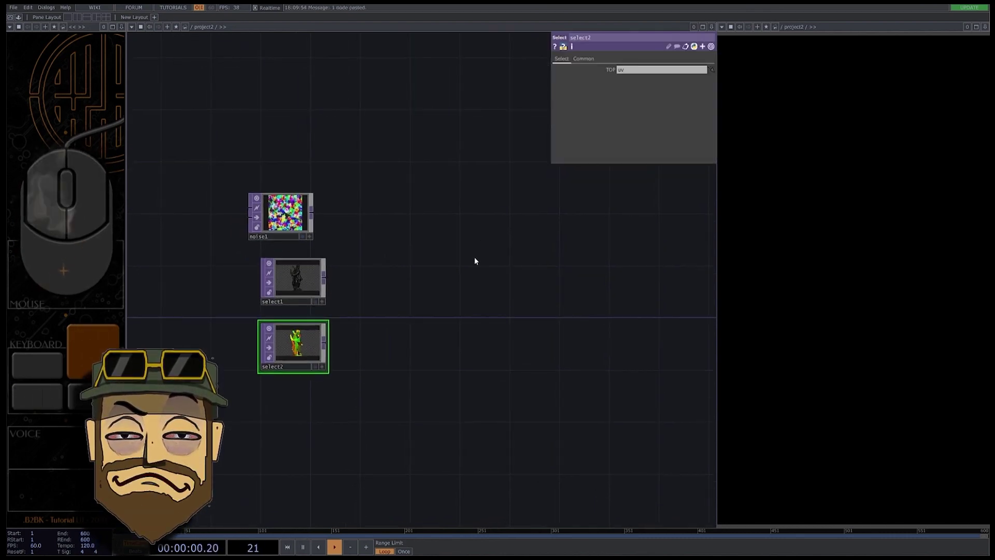
Add a Remap TOP and connect the noise as its source and the uv select as its second input
{"action": "key", "text": "Tab"}
{"action": "type", "text": "re"}
{"action": "left_click", "coordinate": [489, 204]}
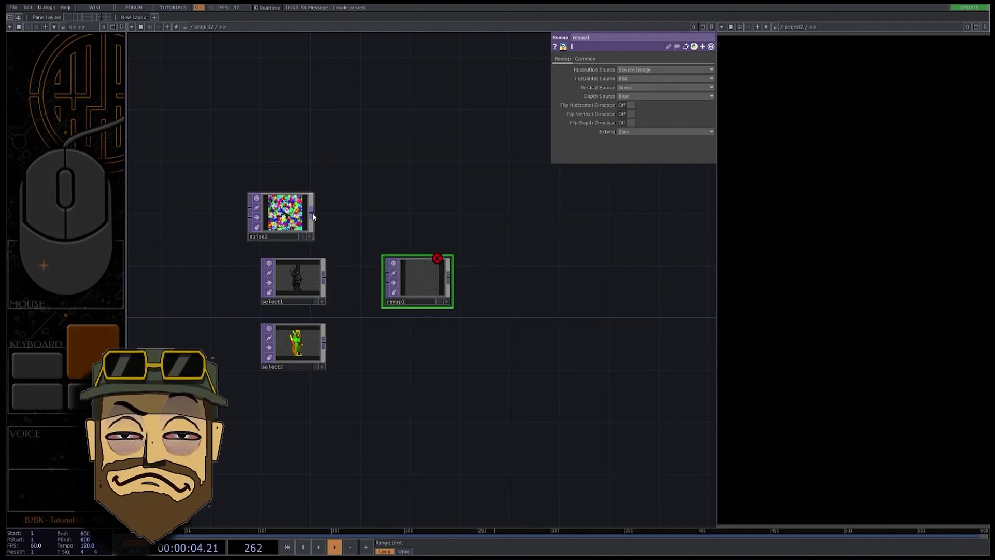
{"action": "left_click_drag", "start_coordinate": [324, 340], "coordinate": [385, 289]}
Set the Remap TOP's Resolution Source to UV Image
{"action": "scroll", "coordinate": [421, 285], "scroll_direction": "up", "scroll_amount": 5}
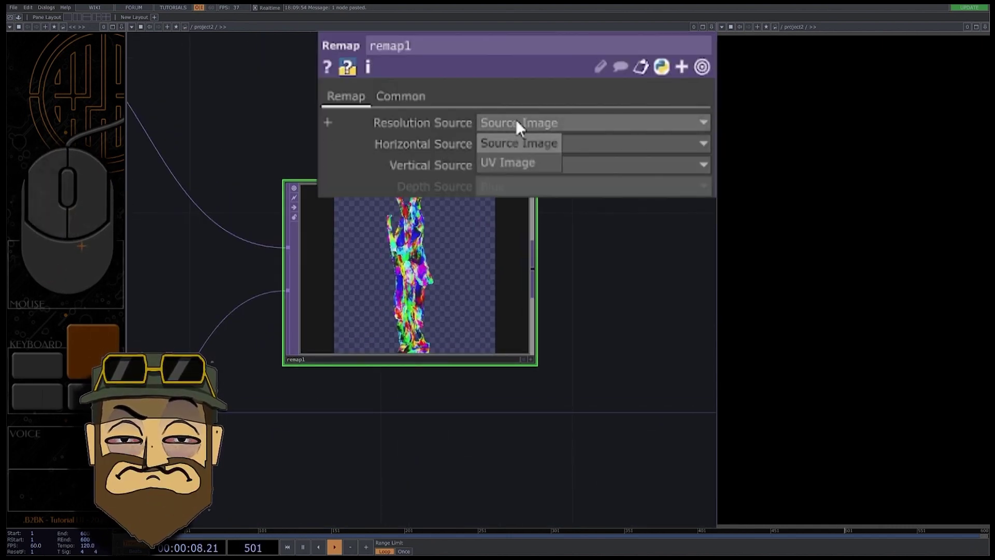
{"action": "left_click", "coordinate": [508, 163]}
{"action": "scroll", "coordinate": [475, 268], "scroll_direction": "up", "scroll_amount": 3}
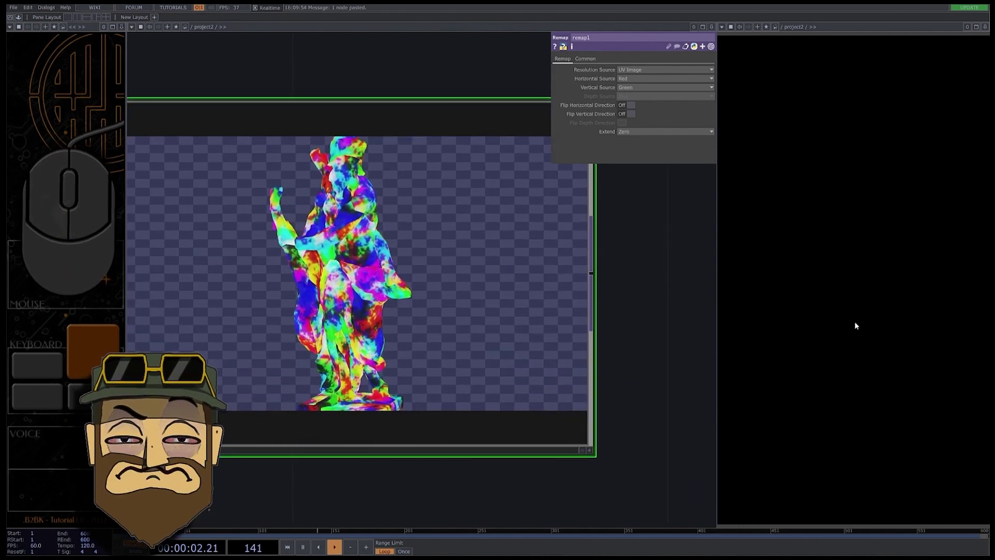
Set the noise's Period to 0.64 while viewing the remapped statue
{"action": "scroll", "coordinate": [674, 275], "scroll_direction": "down", "scroll_amount": 8}
{"action": "left_click", "coordinate": [353, 166]}
{"action": "scroll", "coordinate": [695, 261], "scroll_direction": "up", "scroll_amount": 5}
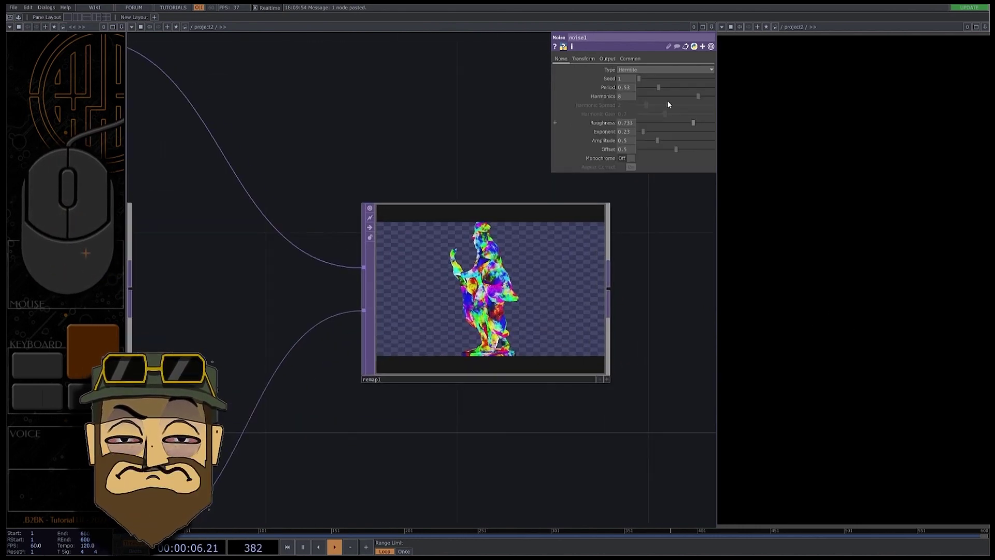
{"action": "left_click_drag", "start_coordinate": [657, 89], "coordinate": [663, 90]}
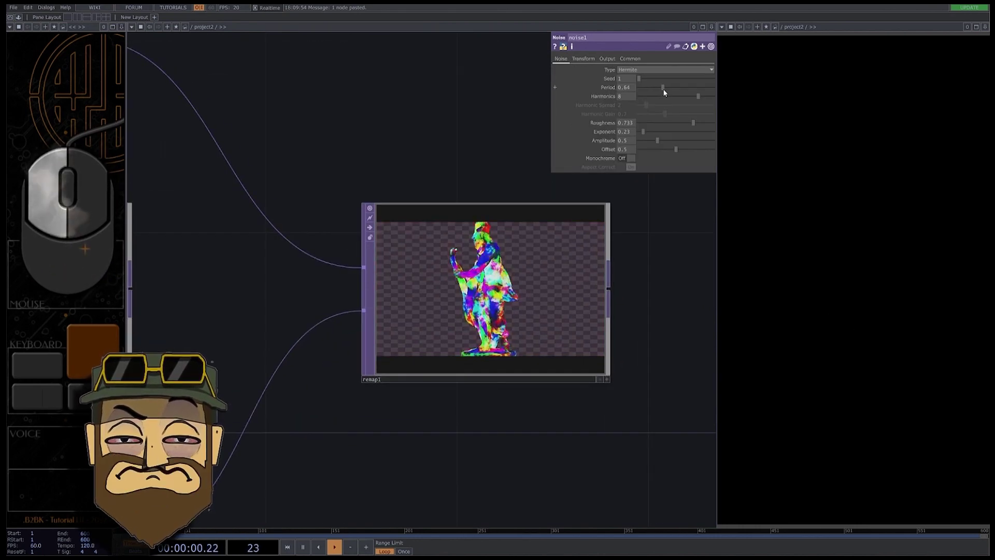
Append a Level TOP to the specular select and set its Brightness 1 to 2
{"action": "scroll", "coordinate": [263, 340], "scroll_direction": "down", "scroll_amount": 5}
{"action": "right_click", "coordinate": [372, 221]}
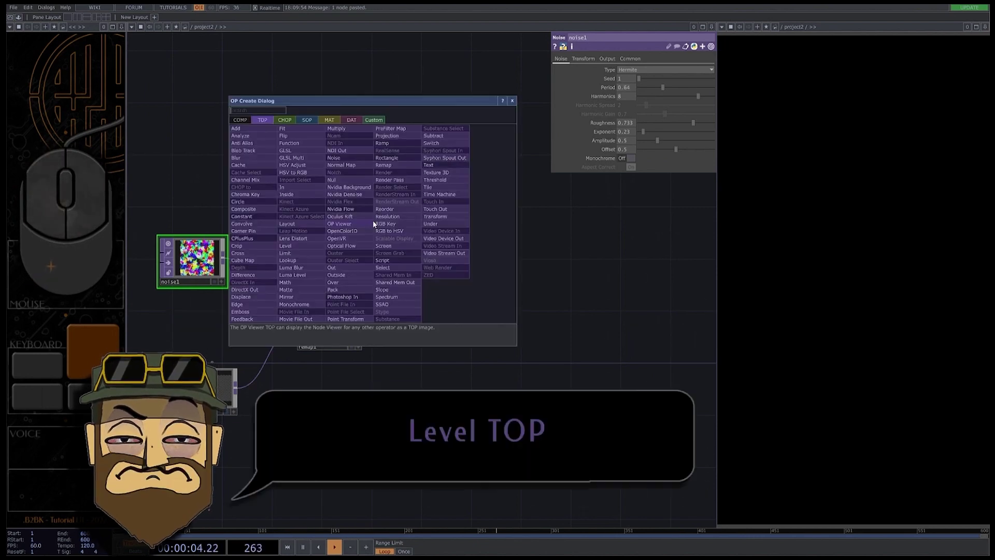
{"action": "left_click", "coordinate": [369, 222]}
{"action": "left_click", "coordinate": [446, 220]}
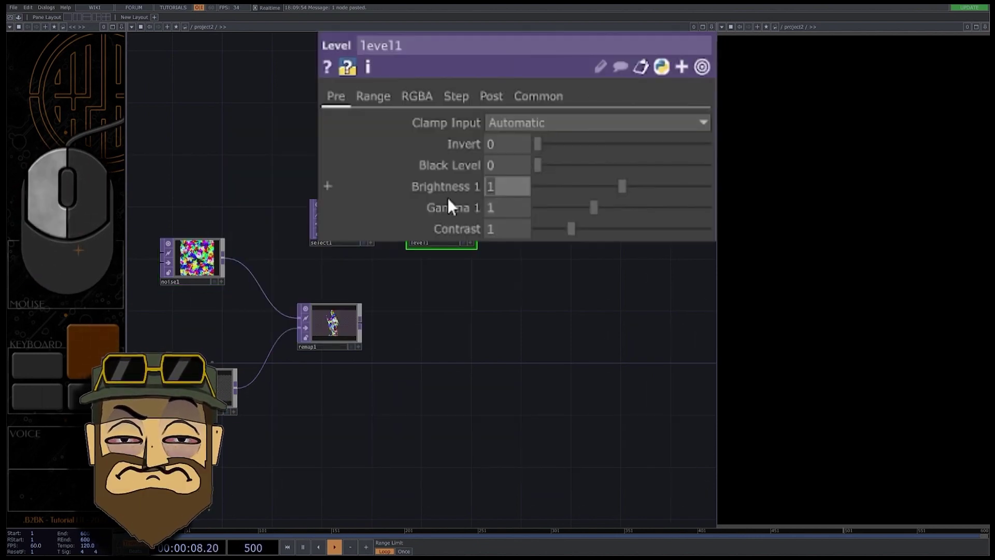
Add a Multiply TOP after the level, feeding the output, and connect the remap as its second input
{"action": "double_click", "coordinate": [527, 275]}
{"action": "type", "text": "mul"}
{"action": "left_click", "coordinate": [498, 213]}
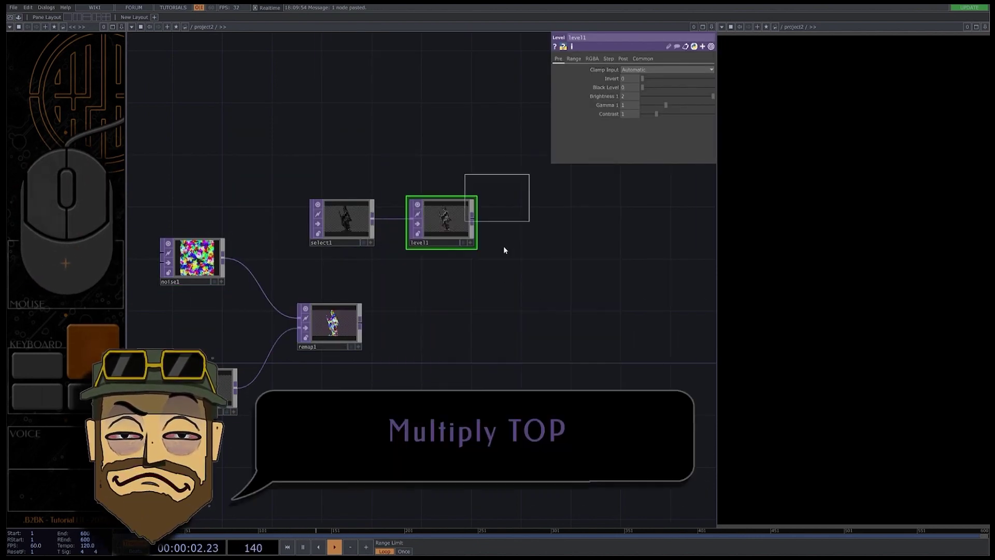
{"action": "left_click", "coordinate": [529, 299]}
{"action": "left_click", "coordinate": [496, 292]}
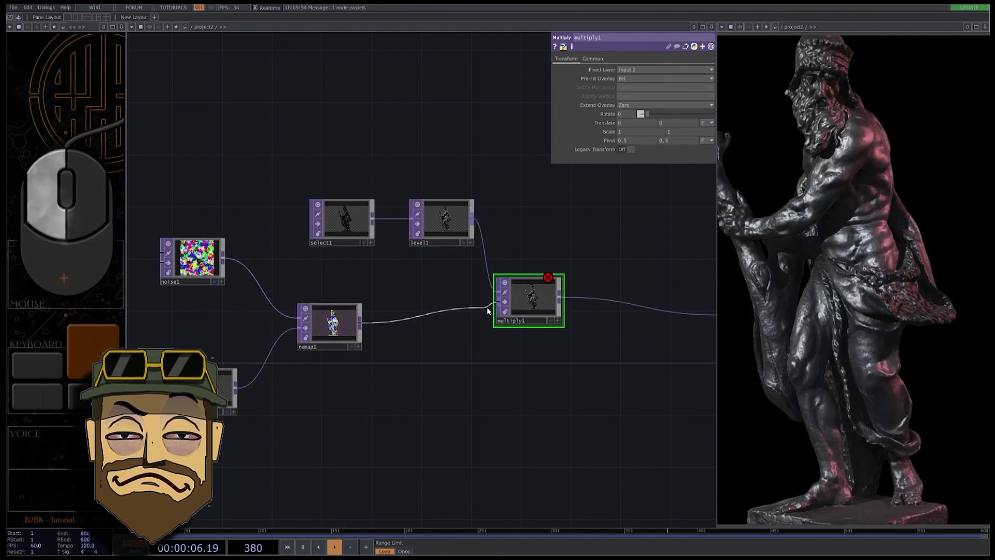
{"action": "left_click", "coordinate": [496, 302]}
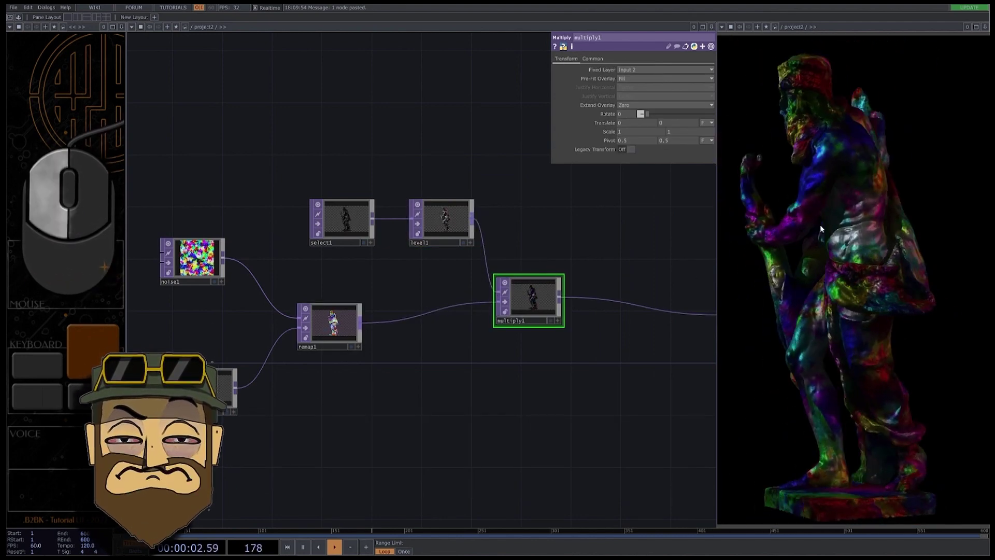
Set the noise's Period to 0.28 and duplicate the six texture mapping nodes below the originals
{"action": "left_click", "coordinate": [192, 257]}
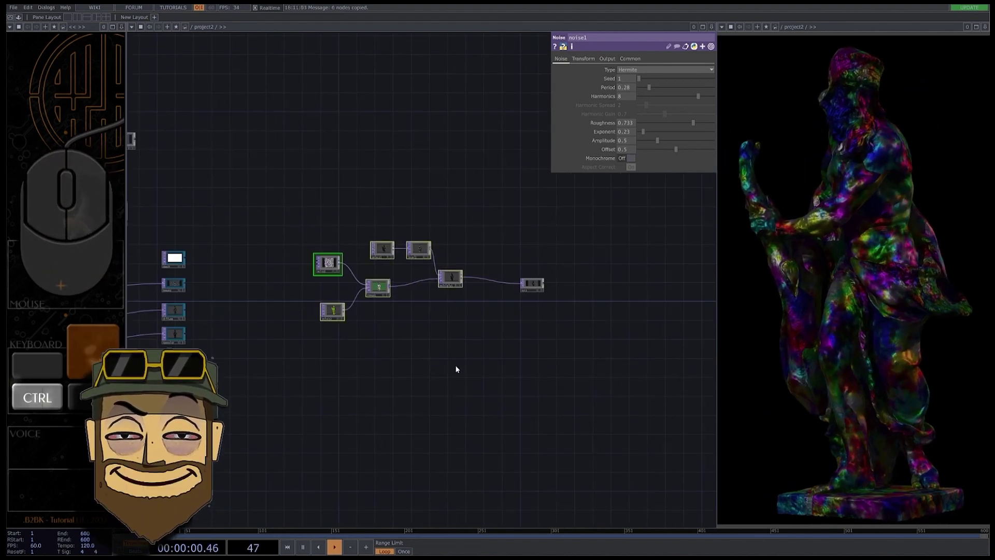
{"action": "key", "text": "ctrl+v"}
{"action": "scroll", "coordinate": [410, 390], "scroll_direction": "up", "scroll_amount": 5}
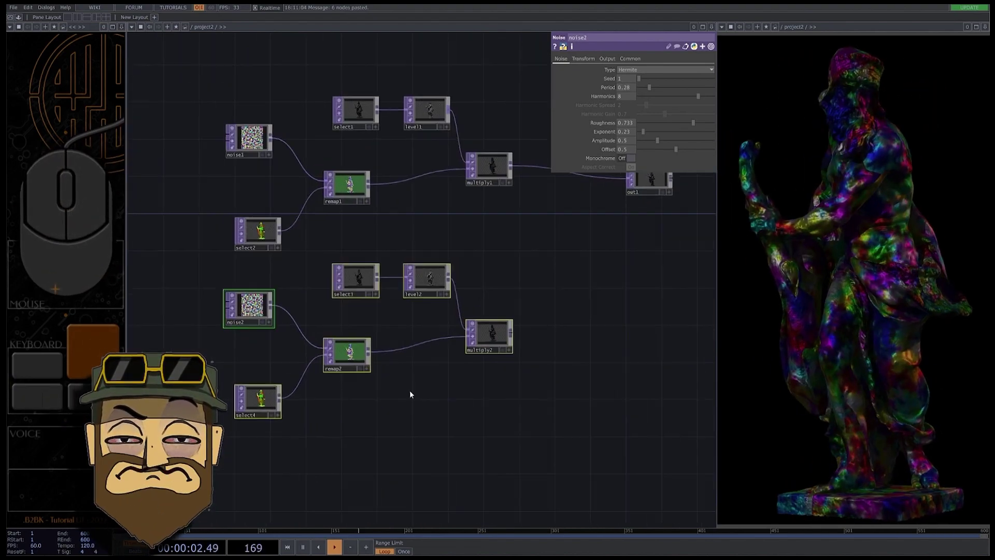
Move the 15k_zima texture next to the copied nodes, use it as remap2's source instead of noise2, and send multiply2 to the output
{"action": "left_click", "coordinate": [234, 338]}
{"action": "scroll", "coordinate": [464, 321], "scroll_direction": "down", "scroll_amount": 7}
{"action": "left_click_drag", "start_coordinate": [203, 196], "coordinate": [246, 191]}
{"action": "scroll", "coordinate": [182, 240], "scroll_direction": "up", "scroll_amount": 5}
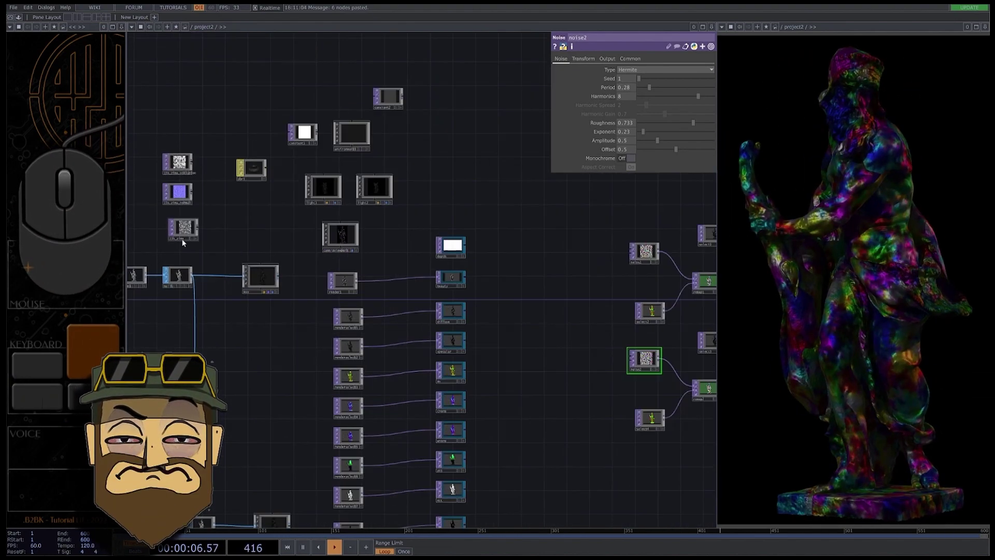
{"action": "left_click_drag", "start_coordinate": [188, 226], "coordinate": [635, 397]}
{"action": "scroll", "coordinate": [535, 286], "scroll_direction": "down", "scroll_amount": 3}
{"action": "left_click_drag", "start_coordinate": [536, 285], "coordinate": [303, 223]}
Set the TOP reference of the copied select3 to diffuse
{"action": "scroll", "coordinate": [382, 304], "scroll_direction": "up", "scroll_amount": 9}
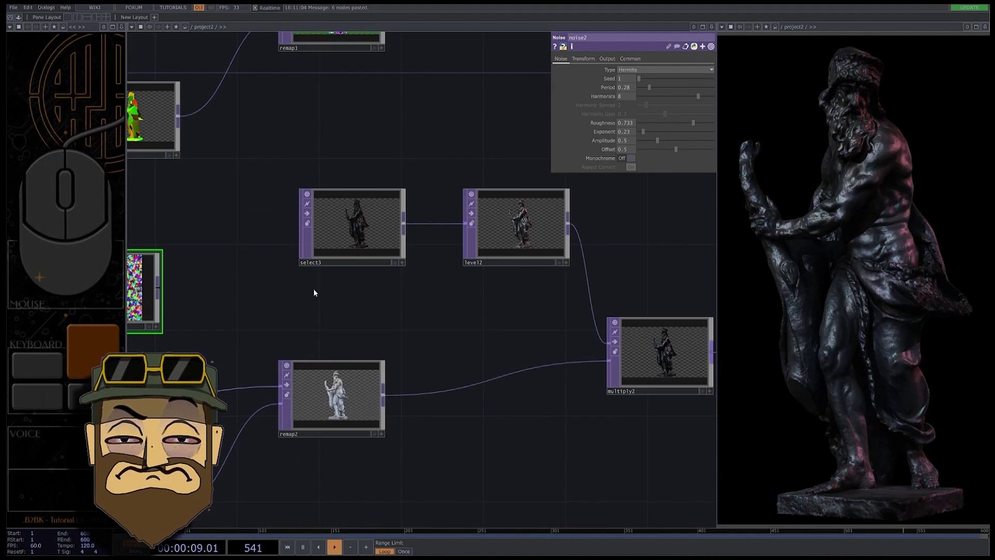
{"action": "left_click", "coordinate": [342, 234]}
{"action": "left_click", "coordinate": [585, 125]}
{"action": "type", "text": "diffuse"}
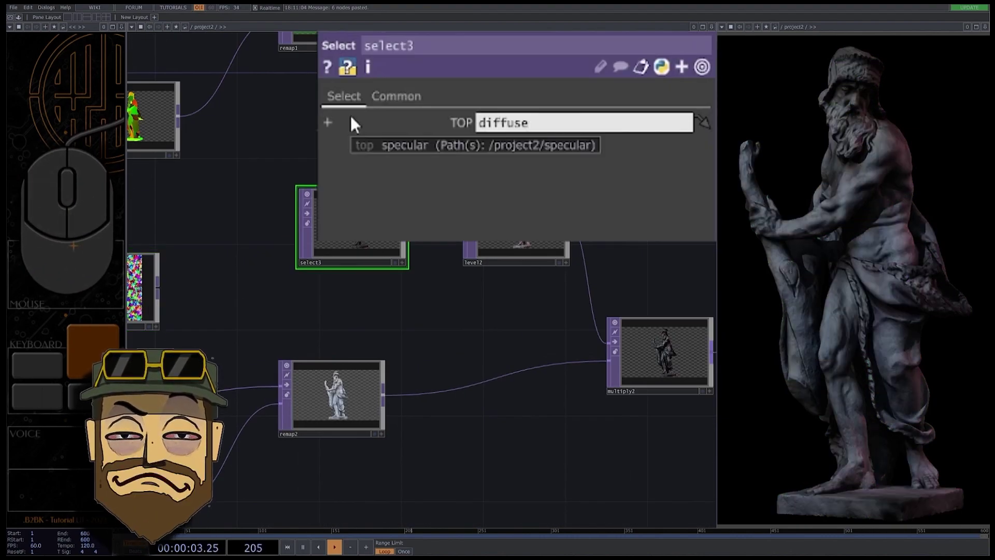
{"action": "key", "text": "Return"}
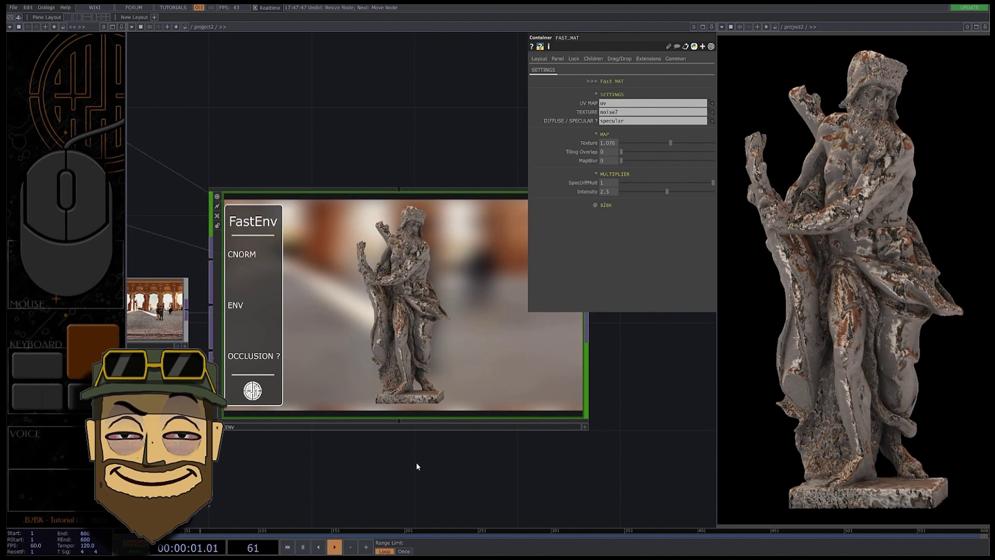
Adjust the EnvTX and EnvTY offsets and the EnvBlur of the FAST_ENV container
{"action": "scroll", "coordinate": [411, 468], "scroll_direction": "up", "scroll_amount": 3}
{"action": "scroll", "coordinate": [410, 466], "scroll_direction": "down", "scroll_amount": 3}
{"action": "scroll", "coordinate": [383, 456], "scroll_direction": "up", "scroll_amount": 3}
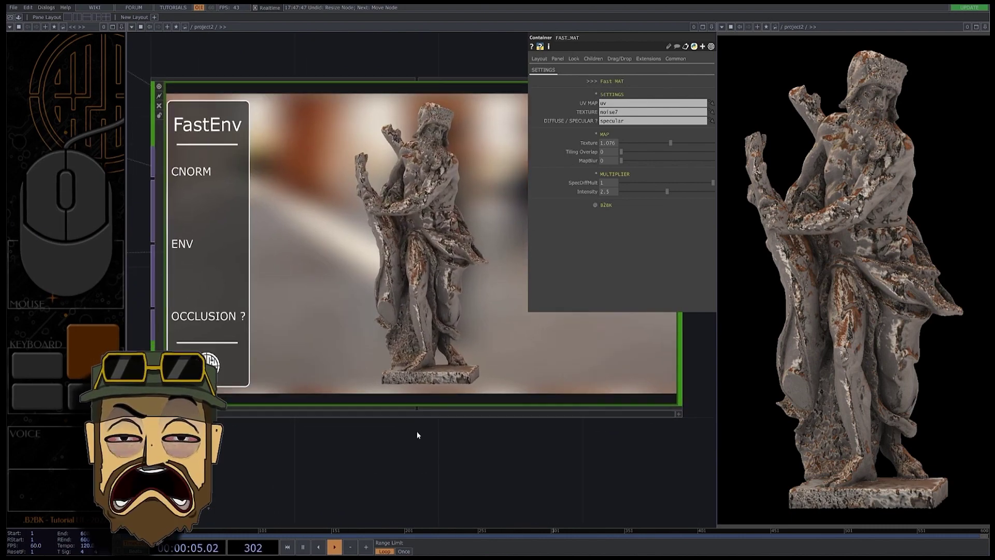
{"action": "left_click", "coordinate": [432, 413]}
{"action": "left_click_drag", "start_coordinate": [640, 165], "coordinate": [602, 197]}
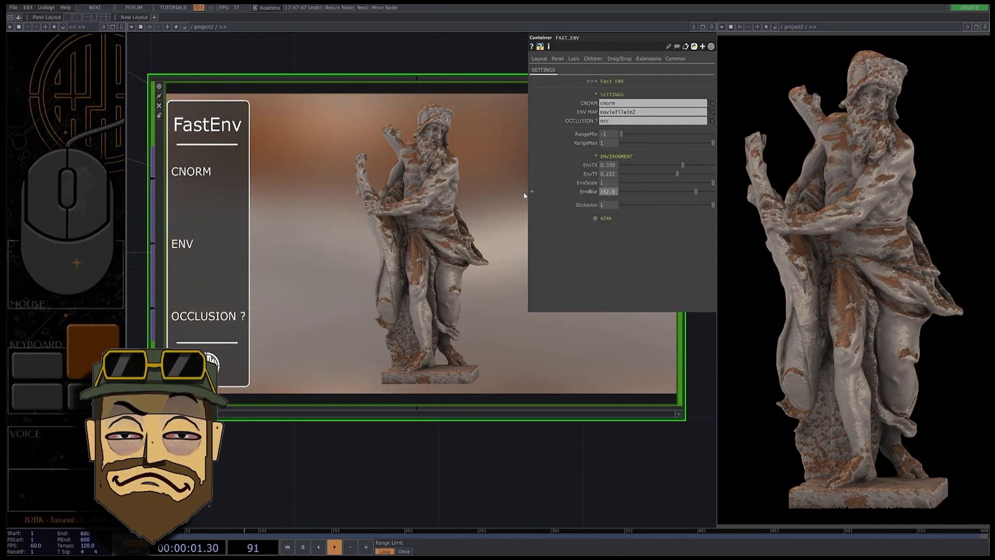
{"action": "left_click_drag", "start_coordinate": [676, 174], "coordinate": [621, 166]}
{"action": "left_click_drag", "start_coordinate": [648, 174], "coordinate": [663, 174]}
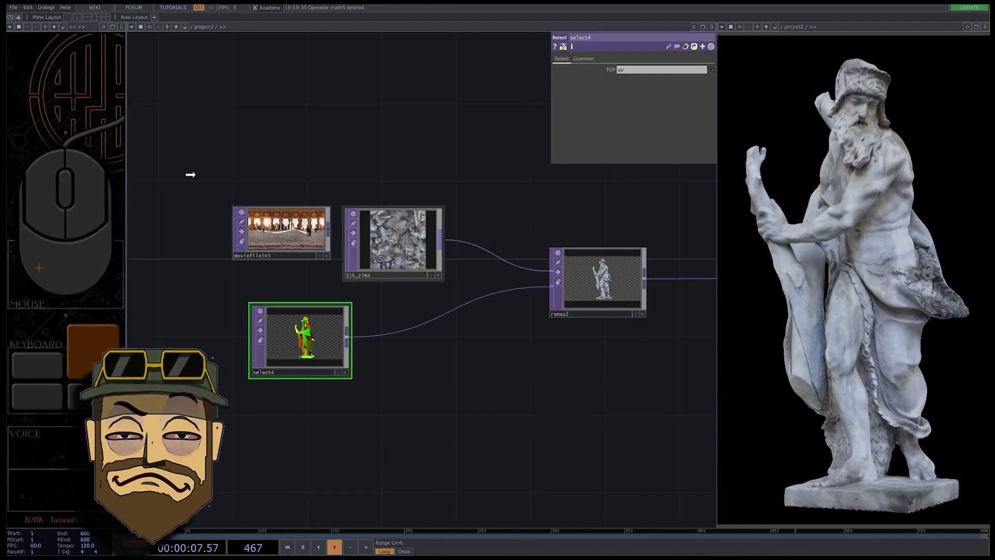
Connect moviefilein3 as remap2's source in place of 15k_zima and move 15k_zima out of the way
{"action": "left_click_drag", "start_coordinate": [305, 249], "coordinate": [231, 192]}
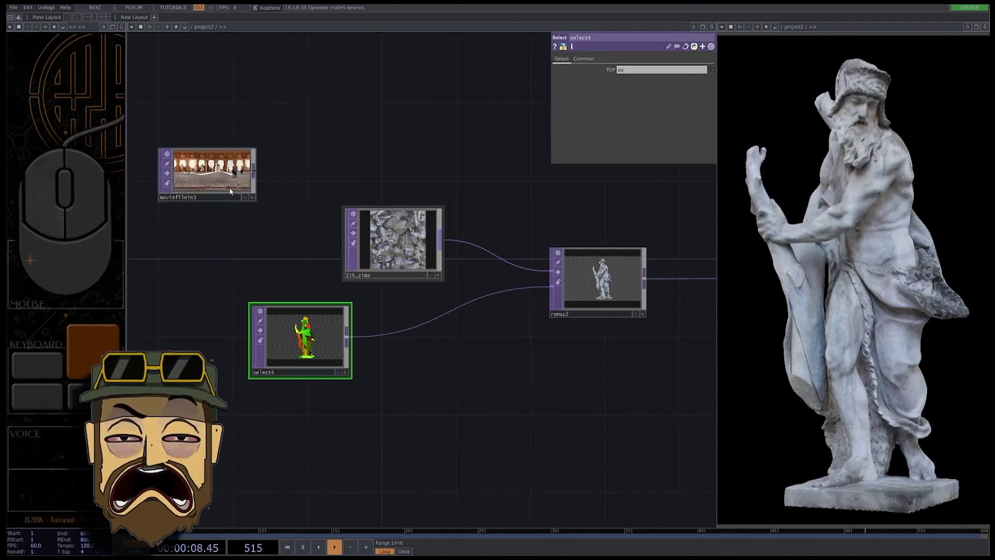
{"action": "left_click_drag", "start_coordinate": [310, 229], "coordinate": [553, 270]}
{"action": "left_click_drag", "start_coordinate": [394, 243], "coordinate": [411, 163]}
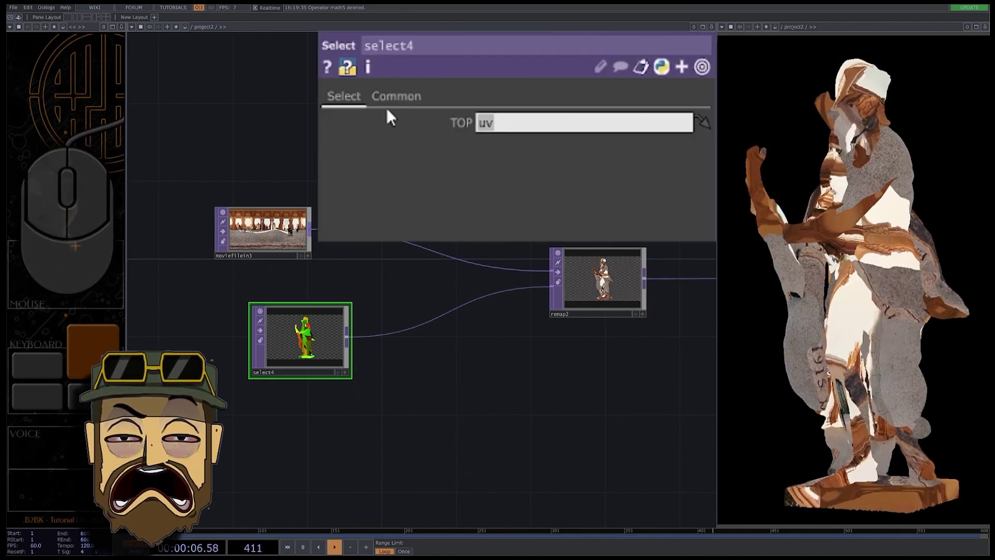
Point select4 to cnorm and insert a Math TOP between select4 and remap2
{"action": "type", "text": "cnorm"}
{"action": "key", "text": "Return"}
{"action": "right_click", "coordinate": [347, 338]}
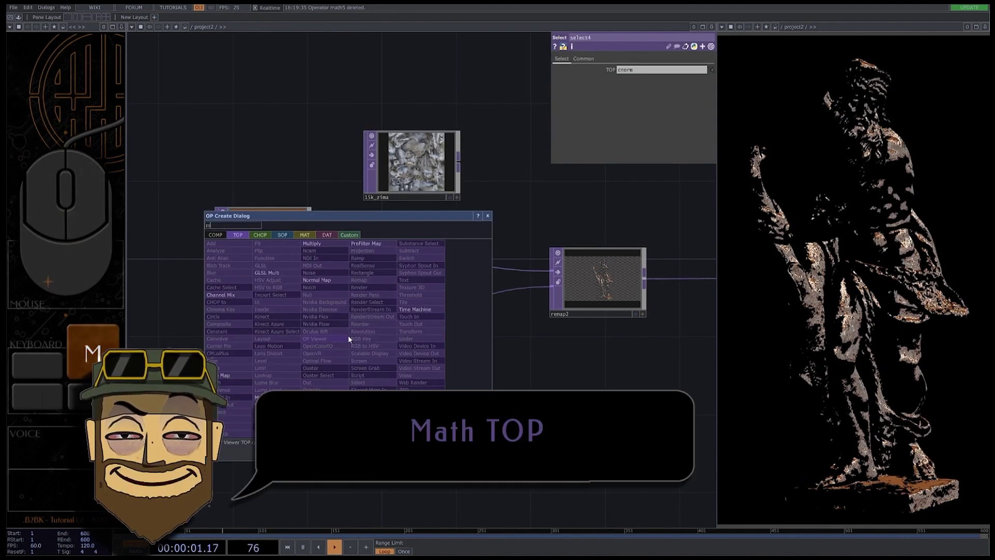
{"action": "left_click", "coordinate": [347, 335]}
{"action": "left_click", "coordinate": [431, 339]}
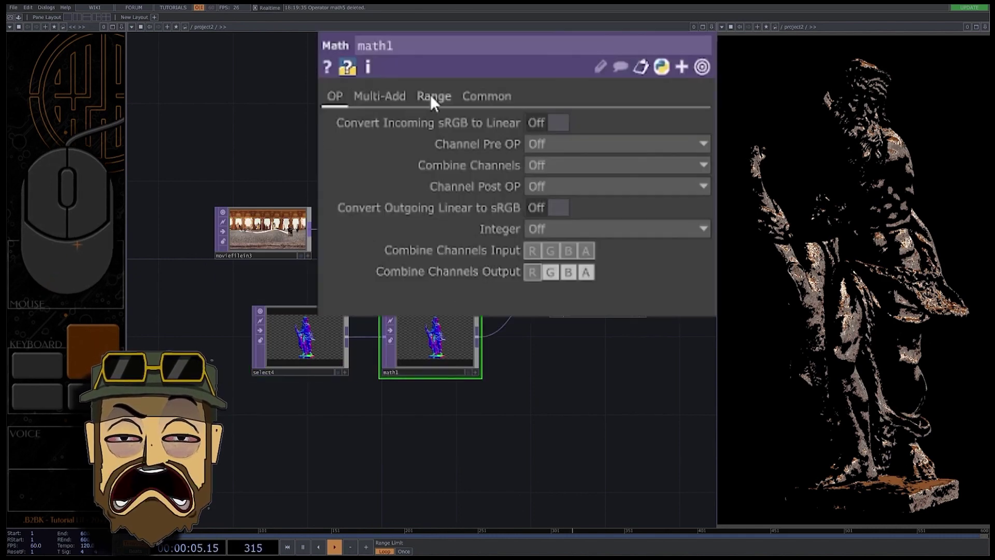
Set math1's From Range to -1 to 1 and its To Range to 0 to 1
{"action": "left_click", "coordinate": [432, 96]}
{"action": "left_click_drag", "start_coordinate": [542, 145], "coordinate": [455, 145]}
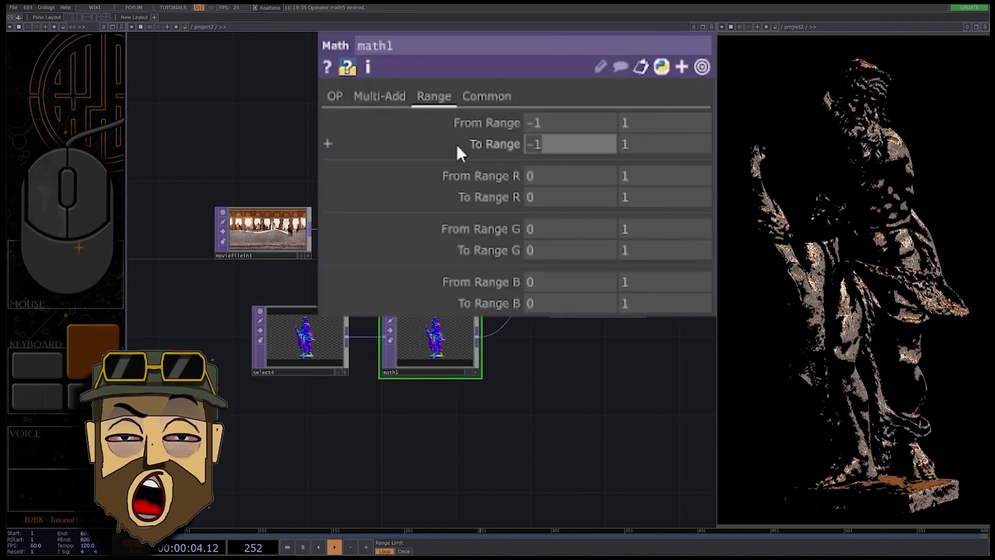
{"action": "type", "text": "0"}
{"action": "key", "text": "Return"}
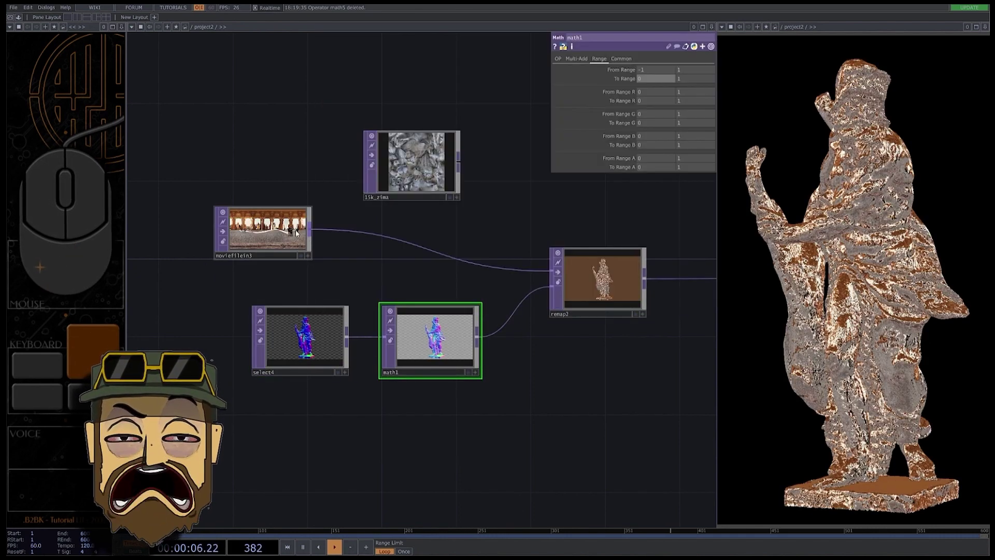
Insert a Transform TOP between moviefilein3 and remap2 and set its tile Extend mode to Repeat
{"action": "right_click", "coordinate": [312, 231]}
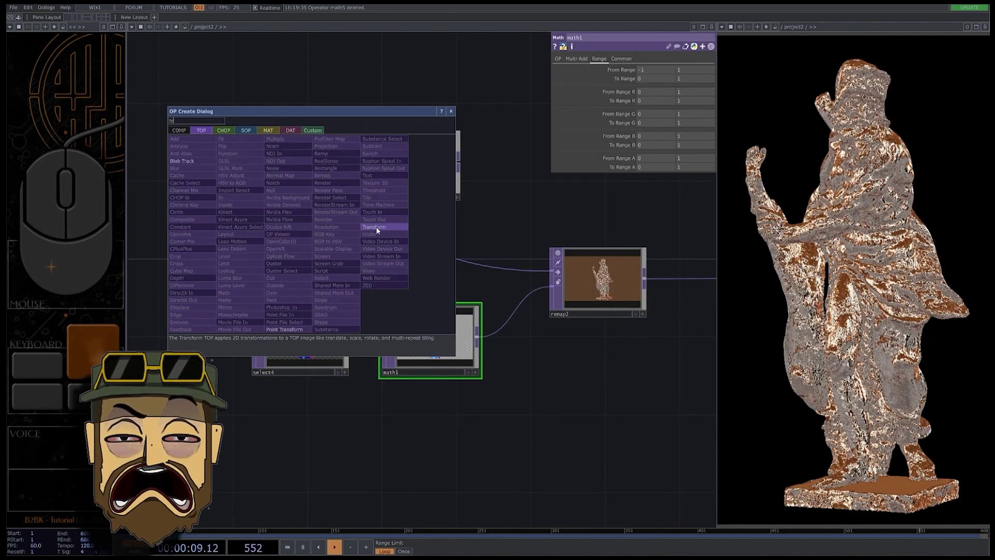
{"action": "left_click", "coordinate": [375, 226]}
{"action": "left_click", "coordinate": [414, 240]}
{"action": "left_click", "coordinate": [524, 126]}
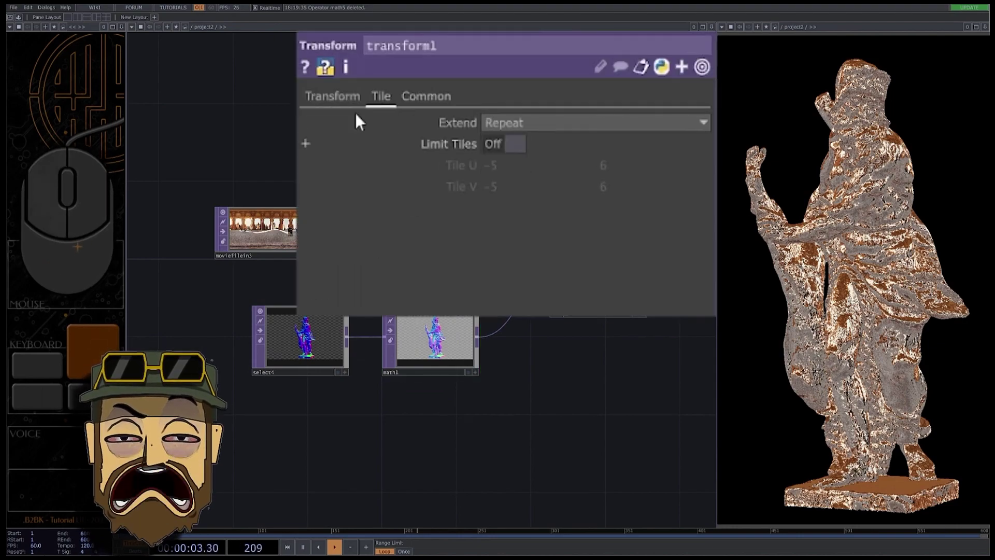
Shift transform1's Translate values to reposition the environment image, with X about -2.6, and scale it to 1.5
{"action": "left_click", "coordinate": [333, 96]}
{"action": "middle_click_drag", "start_coordinate": [524, 146], "coordinate": [548, 117]}
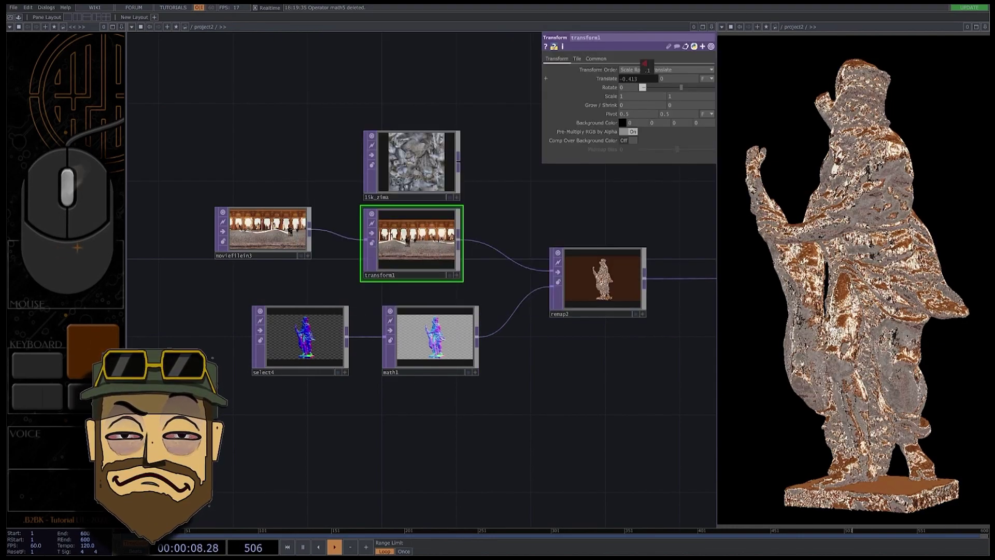
{"action": "middle_click_drag", "start_coordinate": [645, 69], "coordinate": [691, 70]}
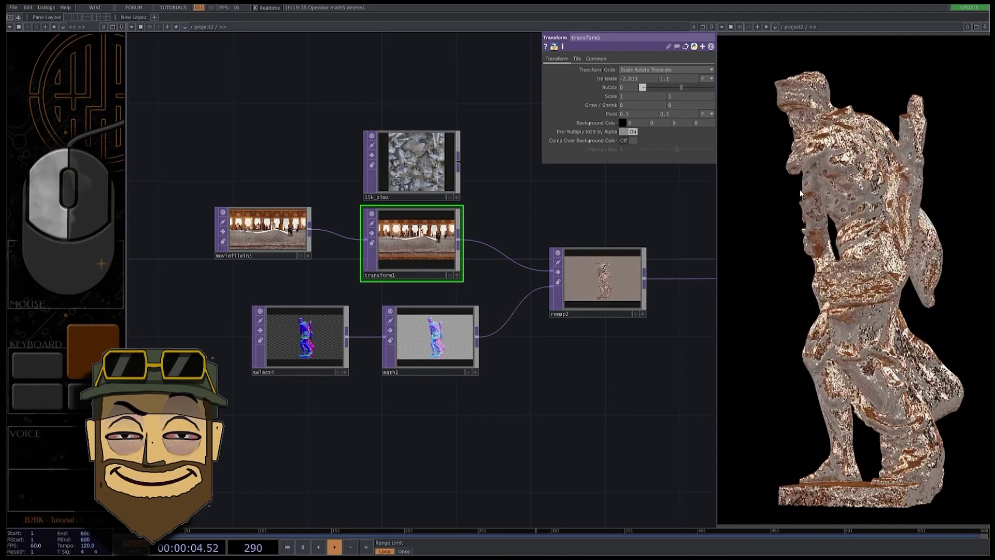
{"action": "mouse_move", "coordinate": [632, 78]}
{"action": "middle_mouse_down"}
{"action": "mouse_move", "coordinate": [626, 67]}
{"action": "mouse_move", "coordinate": [623, 86]}
{"action": "middle_mouse_up"}
{"action": "mouse_move", "coordinate": [638, 79]}
{"action": "middle_mouse_down"}
{"action": "mouse_move", "coordinate": [628, 67]}
{"action": "mouse_move", "coordinate": [639, 68]}
{"action": "middle_mouse_up"}
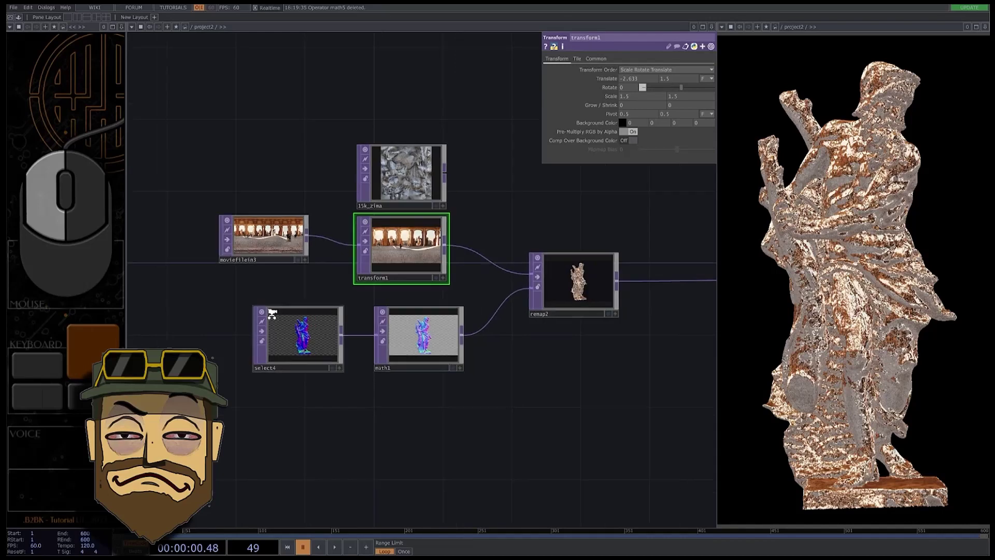
Add a Select TOP above the right side of remap2 and point it to occ
{"action": "scroll", "coordinate": [471, 241], "scroll_direction": "down", "scroll_amount": 3}
{"action": "scroll", "coordinate": [466, 229], "scroll_direction": "up", "scroll_amount": 3}
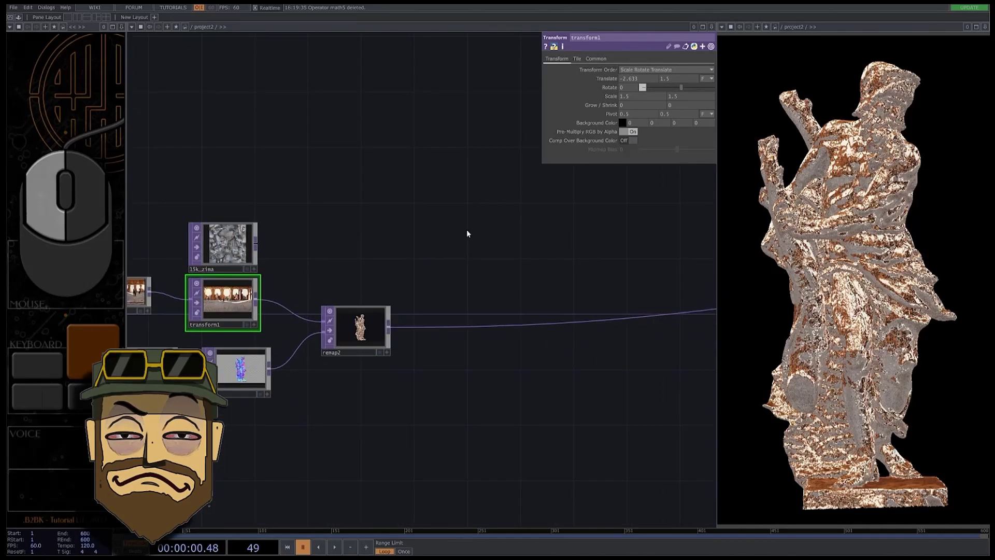
{"action": "key", "text": "Tab"}
{"action": "left_click", "coordinate": [490, 242]}
{"action": "left_click", "coordinate": [477, 219]}
{"action": "left_click", "coordinate": [488, 123]}
{"action": "type", "text": "occ"}
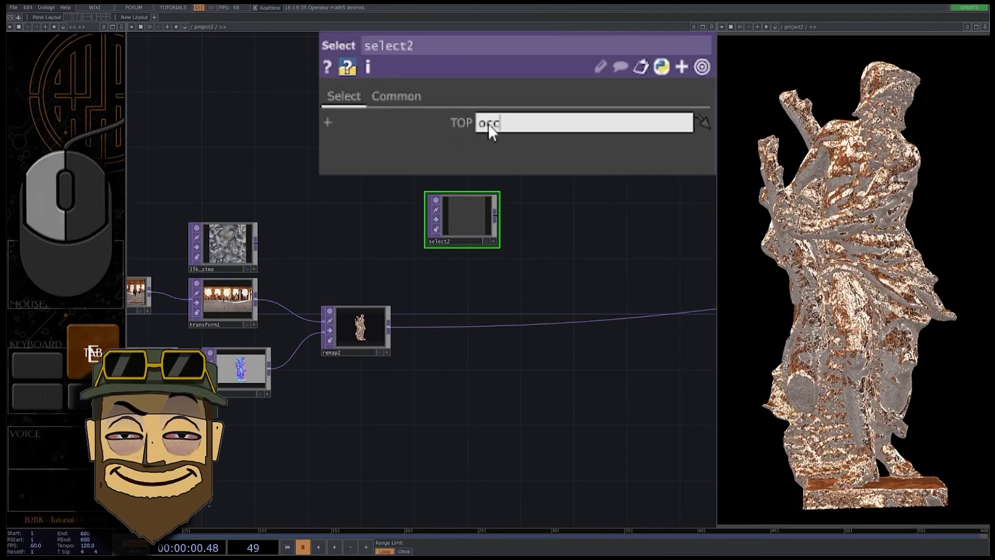
{"action": "key", "text": "Return"}
Add a Multiply TOP combining select2 with remap2 and route its output into the downstream chain
{"action": "key", "text": "Tab"}
{"action": "type", "text": "m"}
{"action": "left_click", "coordinate": [564, 171]}
{"action": "left_click", "coordinate": [554, 313]}
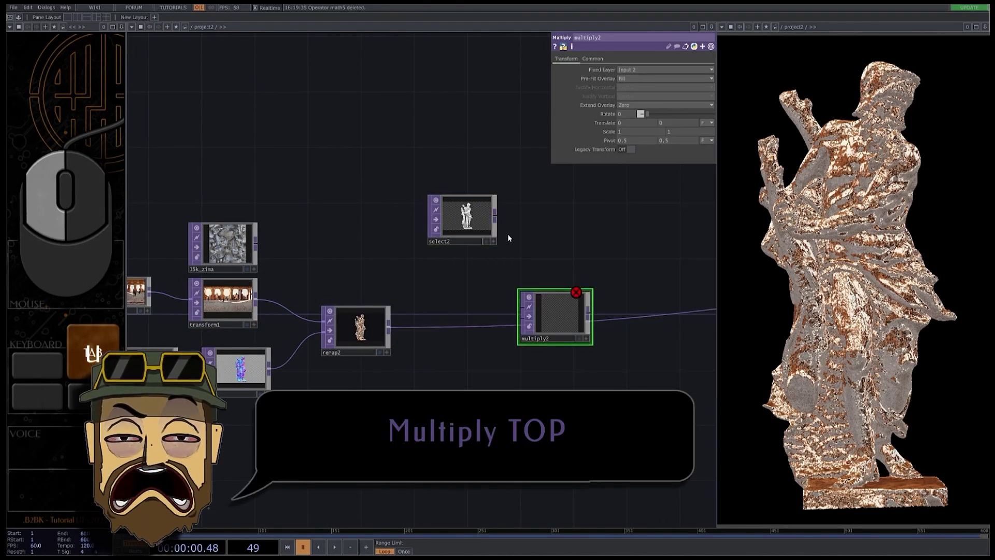
{"action": "left_click", "coordinate": [495, 212]}
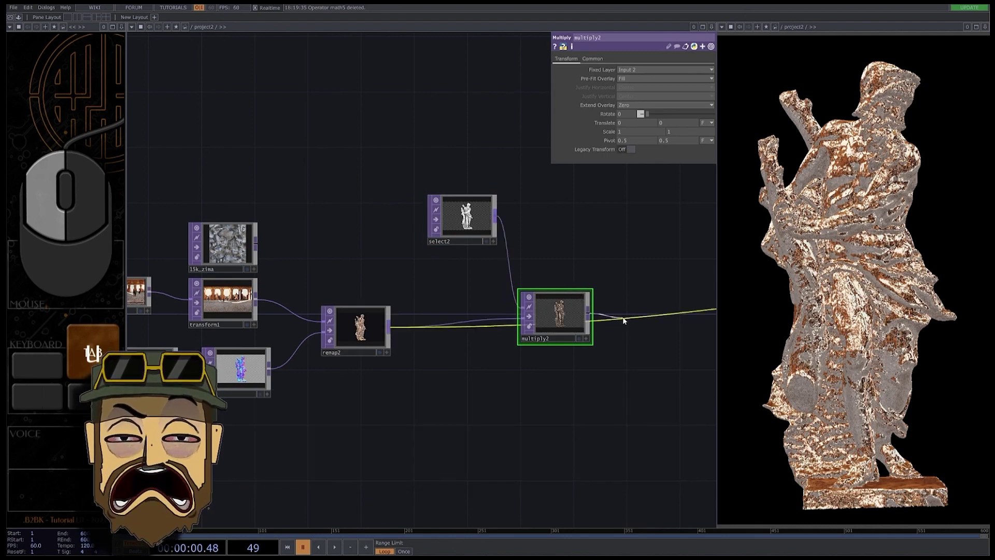
{"action": "left_click", "coordinate": [623, 319]}
{"action": "left_click_drag", "start_coordinate": [535, 334], "coordinate": [562, 322]}
{"action": "scroll", "coordinate": [450, 224], "scroll_direction": "up", "scroll_amount": 3}
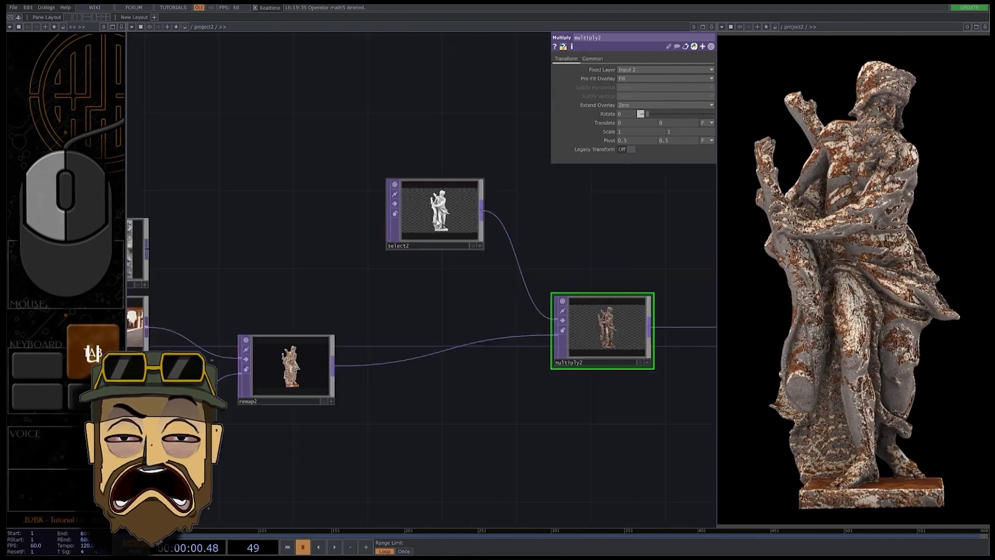
Insert a Level TOP between select2 and multiply2
{"action": "left_click_drag", "start_coordinate": [437, 220], "coordinate": [381, 220]}
{"action": "right_click", "coordinate": [427, 211]}
{"action": "type", "text": "le"}
{"action": "left_click", "coordinate": [355, 236]}
{"action": "left_click", "coordinate": [509, 214]}
Set level1's Brightness to 1.24 and Gamma to 0.38 to strengthen the occlusion contrast
{"action": "scroll", "coordinate": [537, 213], "scroll_direction": "up", "scroll_amount": 5}
{"action": "mouse_move", "coordinate": [678, 97]}
{"action": "left_mouse_down"}
{"action": "mouse_move", "coordinate": [649, 109]}
{"action": "mouse_move", "coordinate": [686, 97]}
{"action": "left_mouse_up"}
{"action": "left_click_drag", "start_coordinate": [880, 254], "coordinate": [856, 260]}
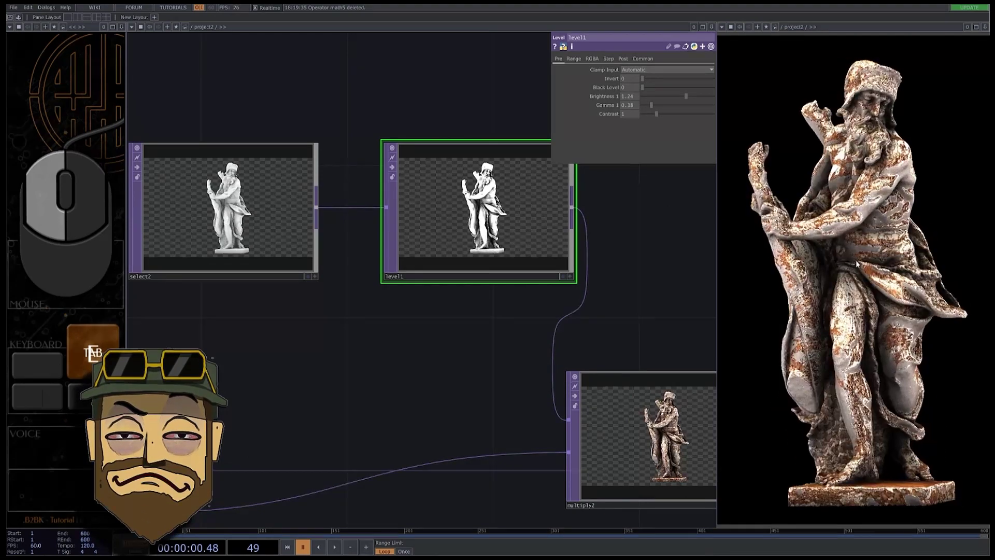
Readjust the environment image's Translate offsets in transform1
{"action": "scroll", "coordinate": [586, 264], "scroll_direction": "down", "scroll_amount": 8}
{"action": "scroll", "coordinate": [286, 327], "scroll_direction": "up", "scroll_amount": 1}
{"action": "left_click", "coordinate": [286, 328]}
{"action": "mouse_move", "coordinate": [642, 79]}
{"action": "left_mouse_down"}
{"action": "mouse_move", "coordinate": [642, 88]}
{"action": "mouse_move", "coordinate": [629, 88]}
{"action": "left_mouse_up"}
{"action": "left_click_drag", "start_coordinate": [680, 79], "coordinate": [648, 67]}
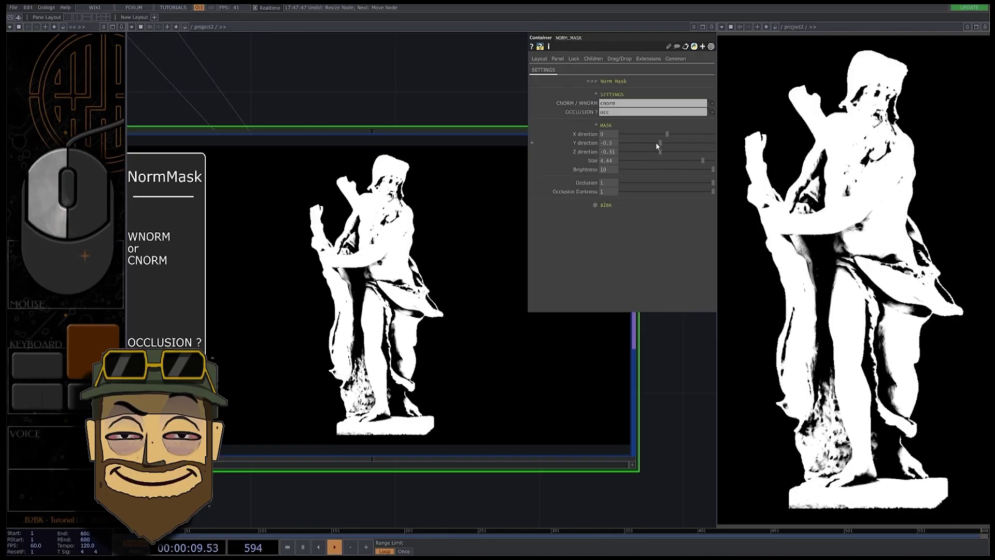
Adjust NORM_MASK's directions to X 0, Y 0 and Z -1.23 with cnorm as source, and reduce Size to about 4.31
{"action": "left_click_drag", "start_coordinate": [655, 142], "coordinate": [636, 156]}
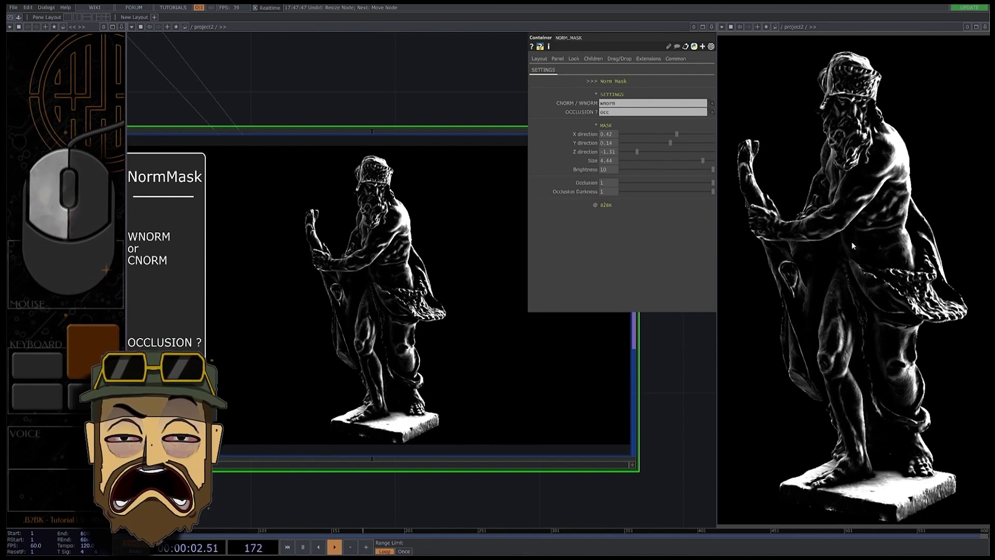
{"action": "left_click_drag", "start_coordinate": [676, 134], "coordinate": [618, 146]}
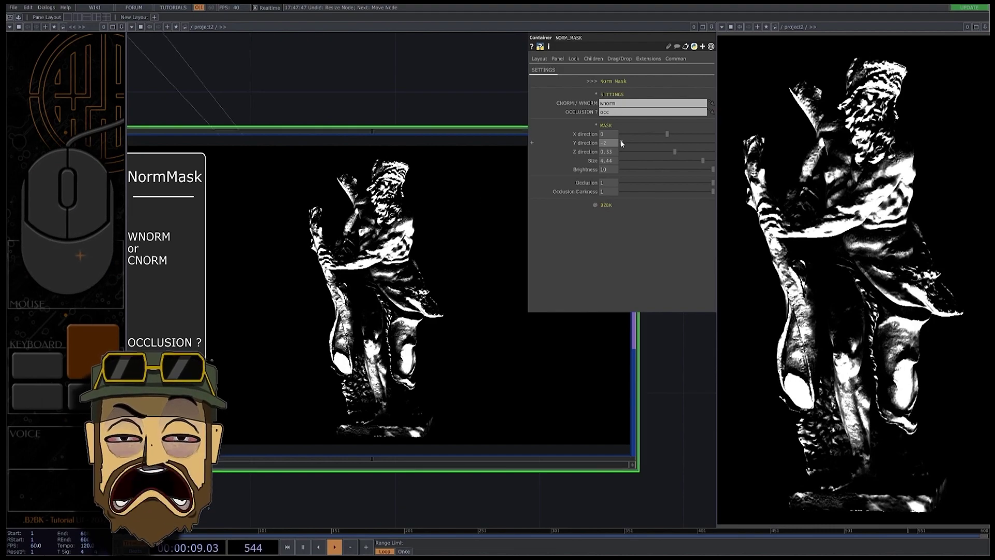
{"action": "left_click_drag", "start_coordinate": [621, 143], "coordinate": [703, 155]}
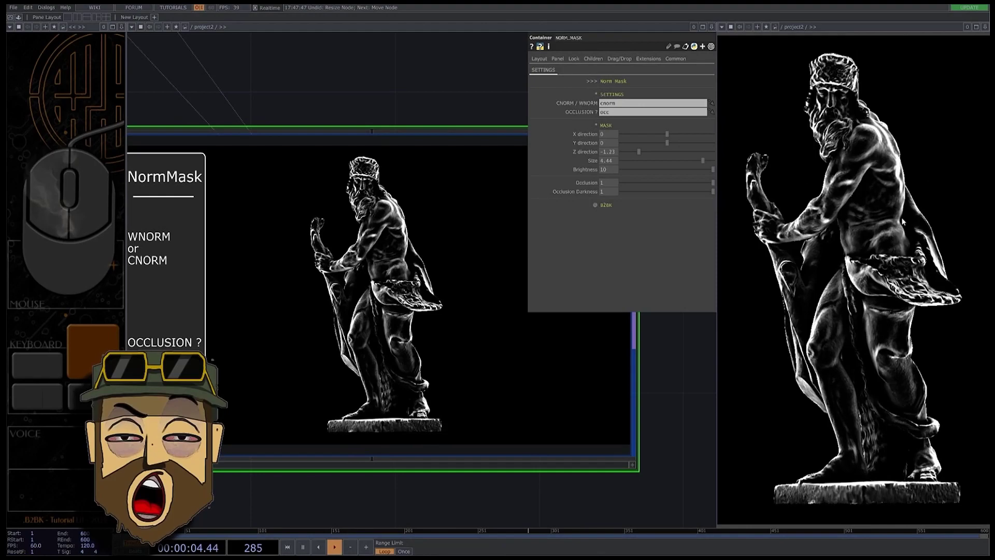
{"action": "left_click_drag", "start_coordinate": [903, 221], "coordinate": [785, 231]}
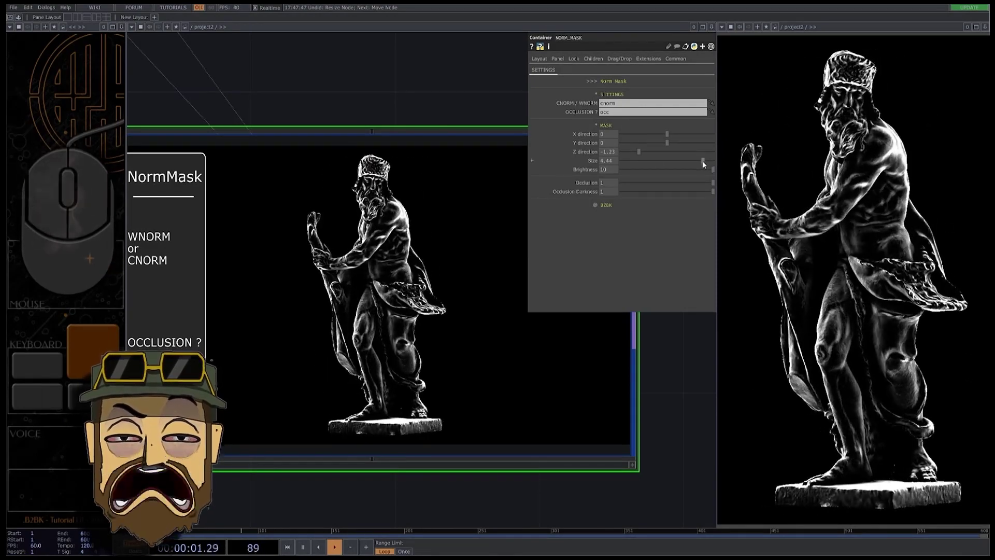
{"action": "left_click_drag", "start_coordinate": [703, 161], "coordinate": [700, 163]}
{"action": "left_click_drag", "start_coordinate": [792, 228], "coordinate": [829, 228]}
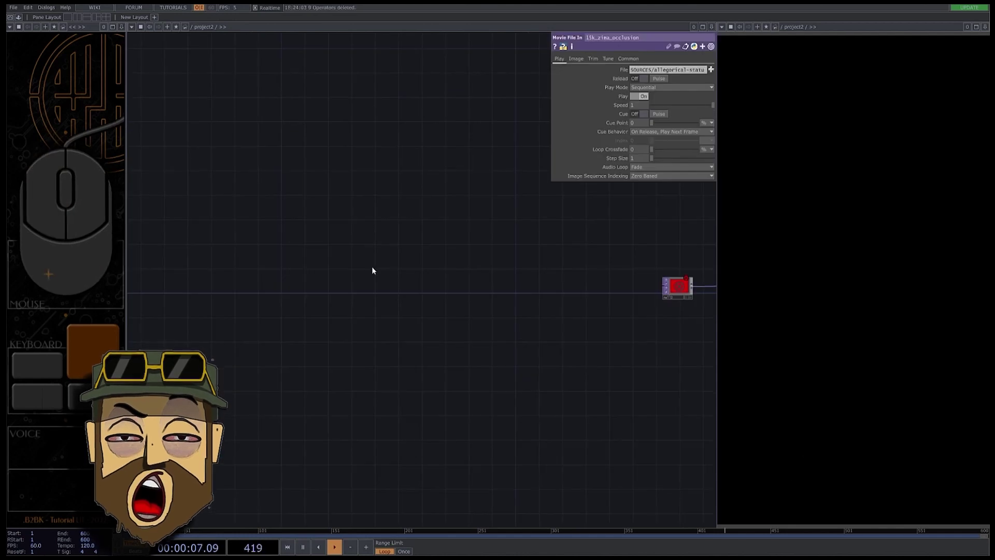
Add a Select TOP in the empty network area and point it to cnorm
{"action": "key", "text": "Tab"}
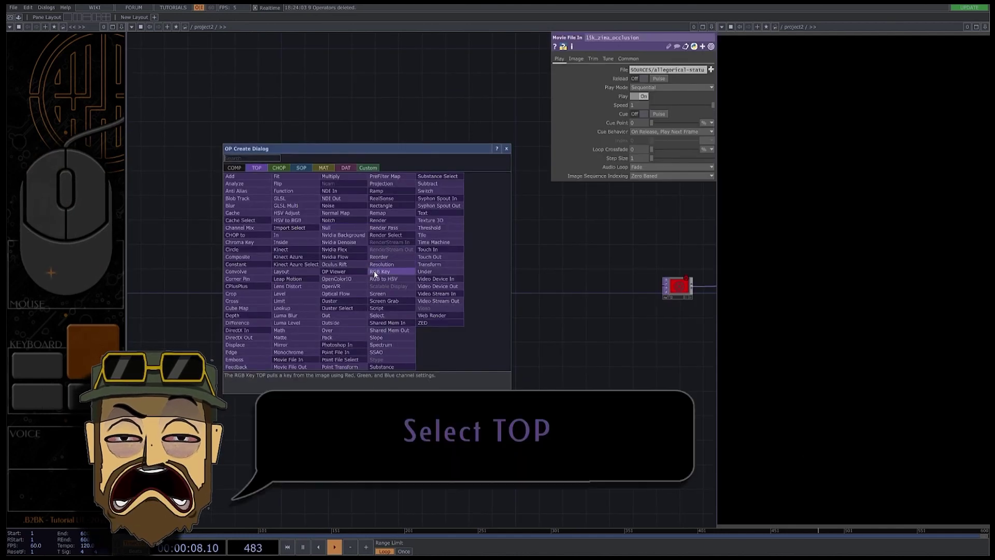
{"action": "type", "text": "sel"}
{"action": "left_click", "coordinate": [381, 314]}
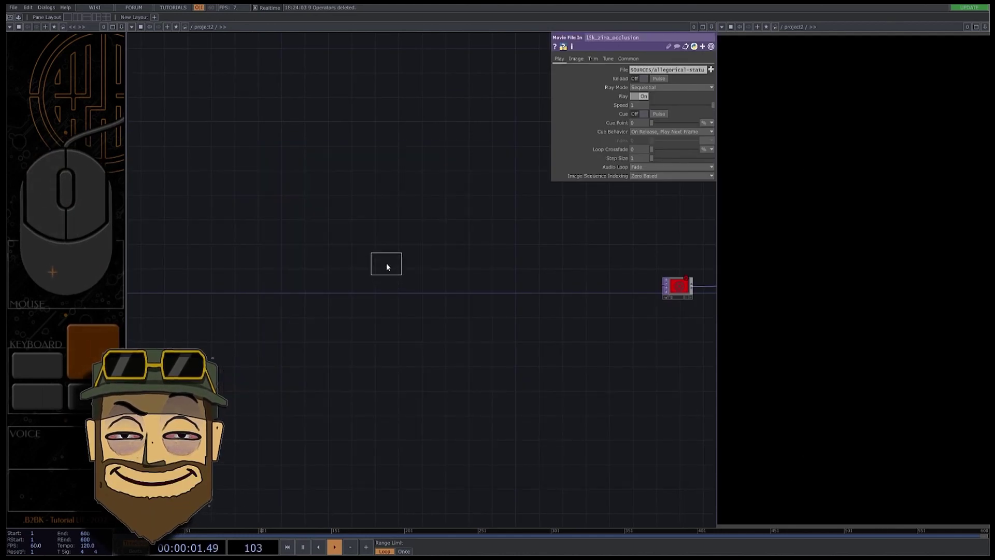
{"action": "left_click", "coordinate": [386, 263]}
{"action": "left_click", "coordinate": [497, 126]}
{"action": "type", "text": "cnorm"}
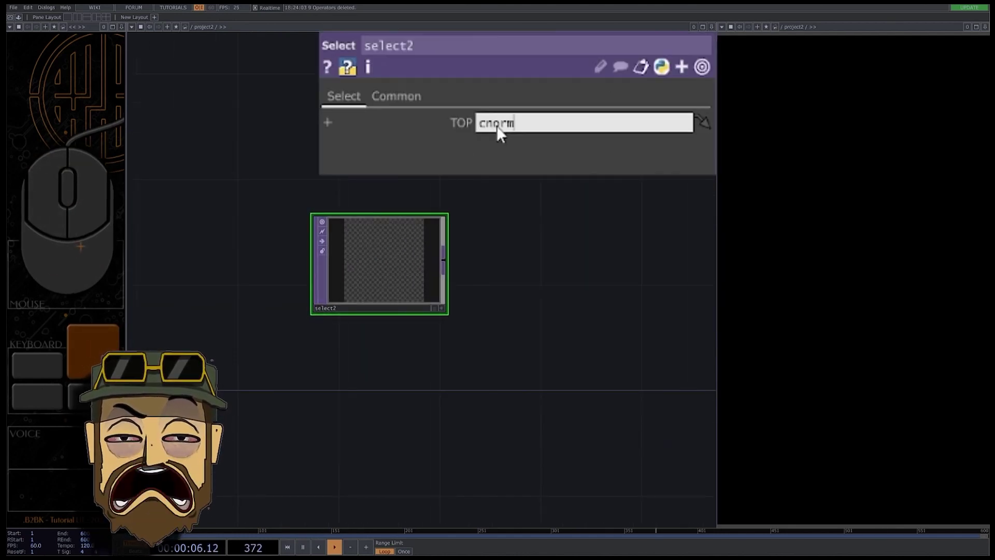
{"action": "key", "text": "Return"}
Create three Threshold TOPs stacked beside select2 and feed select2 into each of them
{"action": "scroll", "coordinate": [306, 151], "scroll_direction": "down", "scroll_amount": 3}
{"action": "key", "text": "Tab"}
{"action": "type", "text": "t"}
{"action": "left_click", "coordinate": [474, 156]}
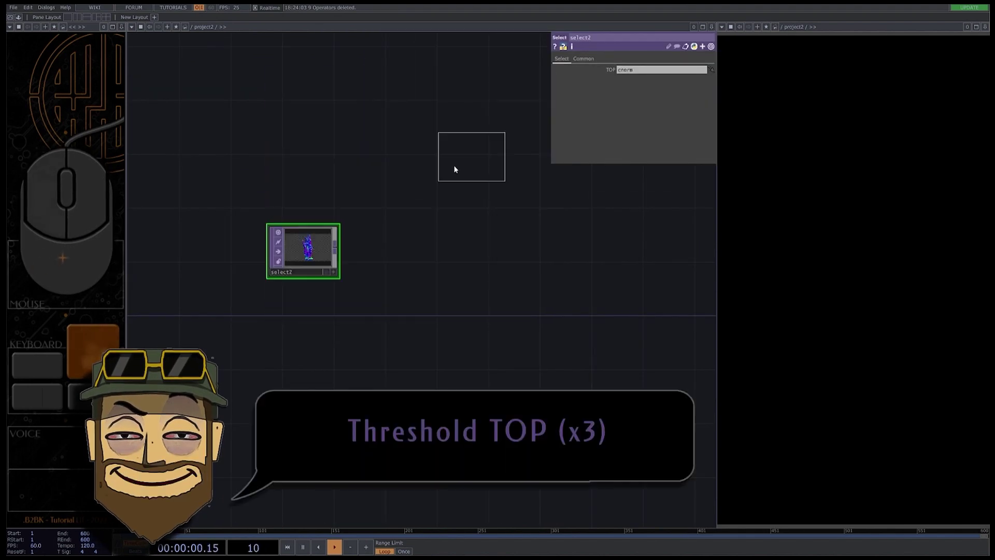
{"action": "key", "text": "ctrl+v"}
{"action": "scroll", "coordinate": [469, 254], "scroll_direction": "up", "scroll_amount": 3}
{"action": "right_click_drag", "start_coordinate": [408, 98], "coordinate": [440, 371]}
Set the Threshold TOPs' Comparator to Not Equal and their RGB channel to Red, Green and Blue for thresh1, thresh2 and thresh3
{"action": "left_click", "coordinate": [631, 70]}
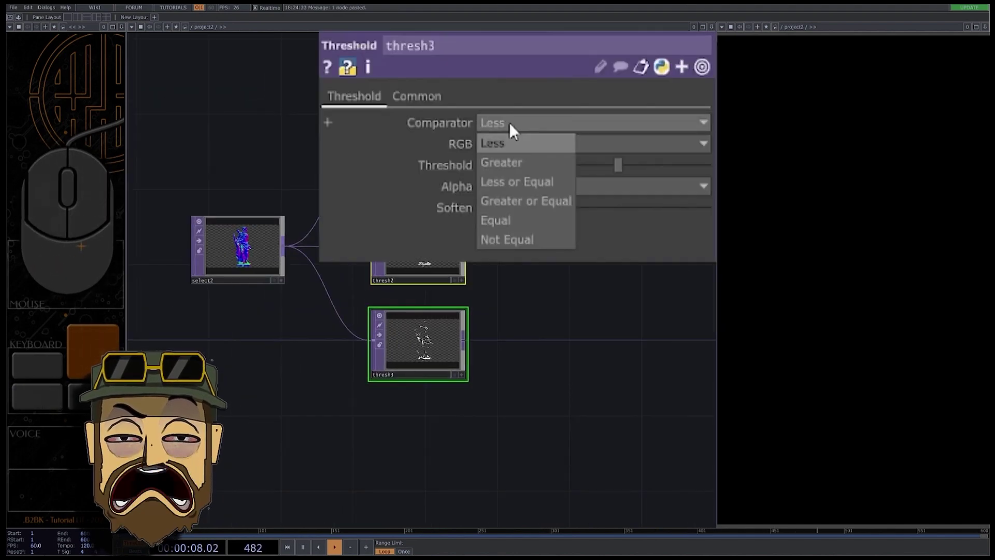
{"action": "left_click", "coordinate": [629, 117]}
{"action": "left_click", "coordinate": [422, 153]}
{"action": "left_click", "coordinate": [628, 78]}
{"action": "left_click", "coordinate": [497, 184]}
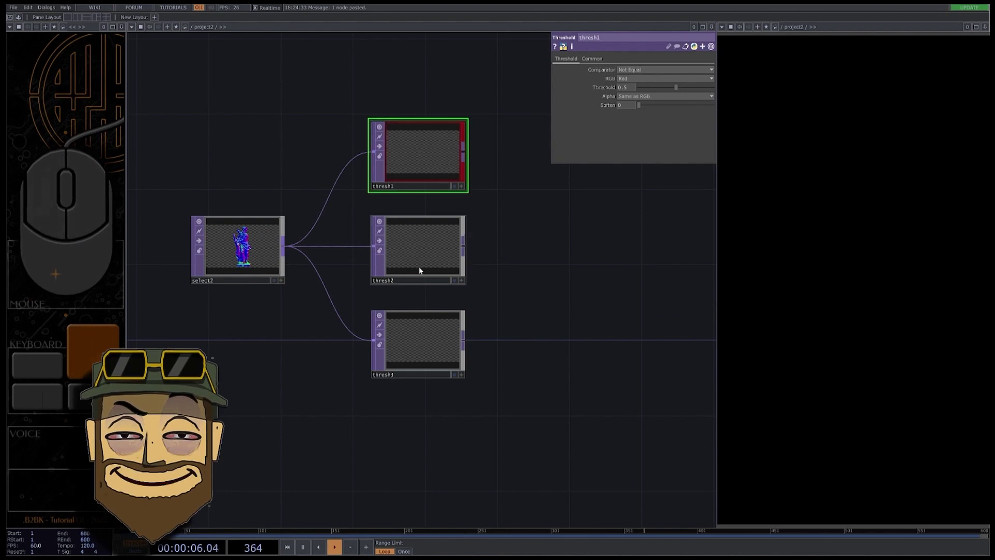
{"action": "left_click", "coordinate": [420, 267]}
{"action": "left_click", "coordinate": [629, 78]}
{"action": "left_click", "coordinate": [626, 102]}
{"action": "left_click", "coordinate": [417, 335]}
{"action": "left_click", "coordinate": [628, 78]}
{"action": "left_click", "coordinate": [627, 111]}
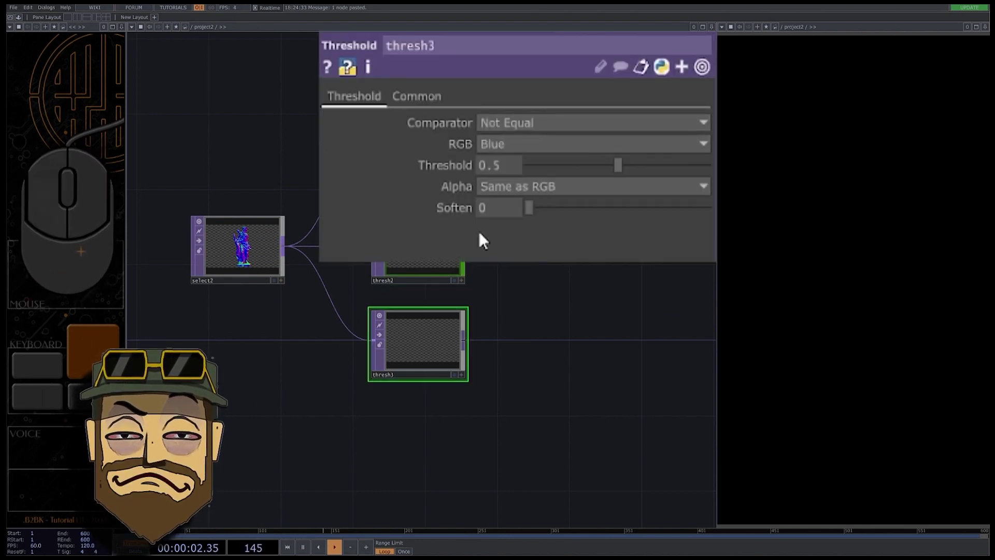
Raise the Soften value of thresh1 to about 0.5
{"action": "left_click_drag", "start_coordinate": [404, 210], "coordinate": [358, 211]}
{"action": "scroll", "coordinate": [402, 148], "scroll_direction": "up", "scroll_amount": 3}
{"action": "left_click", "coordinate": [402, 151]}
{"action": "left_click_drag", "start_coordinate": [639, 105], "coordinate": [672, 108]}
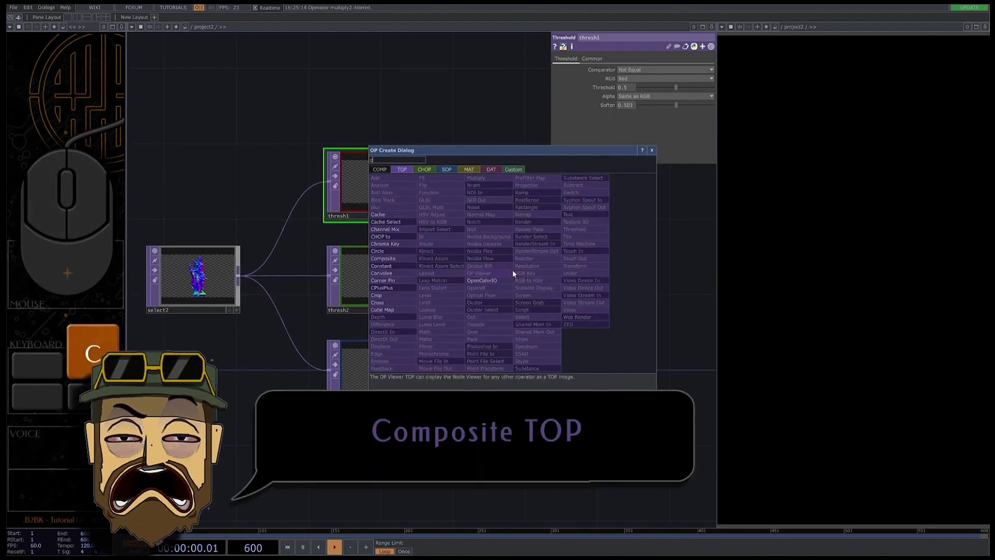
Add a Composite TOP using Multiply and connect thresh1, thresh2 and thresh3 to its input
{"action": "left_click", "coordinate": [395, 258]}
{"action": "left_click", "coordinate": [518, 266]}
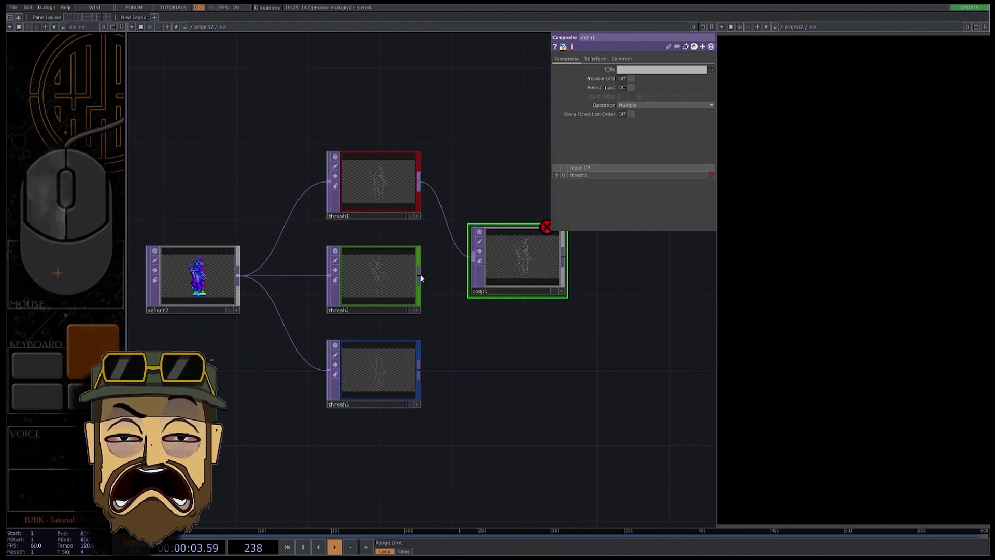
{"action": "left_click_drag", "start_coordinate": [465, 297], "coordinate": [403, 378]}
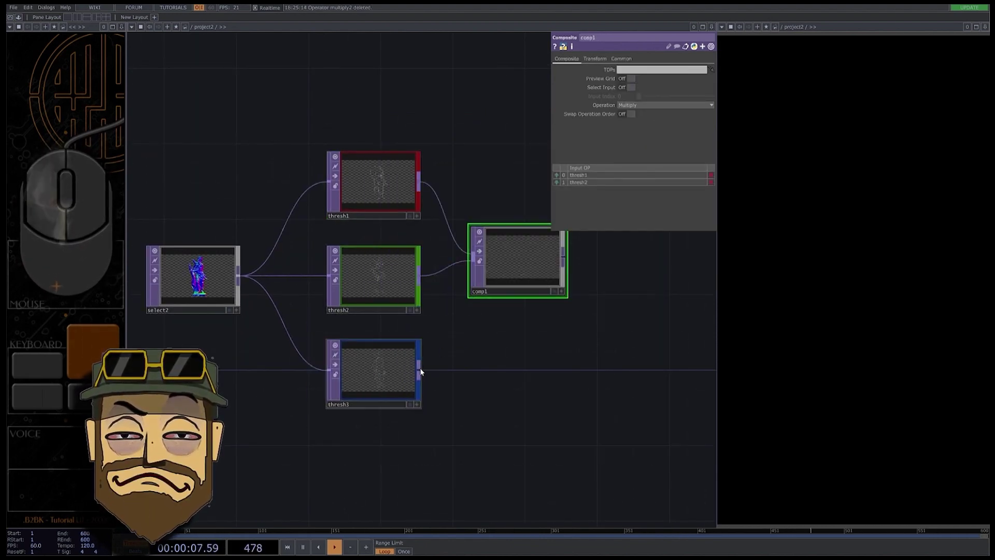
Append a Level TOP after comp1 and set its Brightness to 500
{"action": "scroll", "coordinate": [489, 290], "scroll_direction": "down", "scroll_amount": 3}
{"action": "scroll", "coordinate": [489, 291], "scroll_direction": "up", "scroll_amount": 4}
{"action": "right_click", "coordinate": [412, 250]}
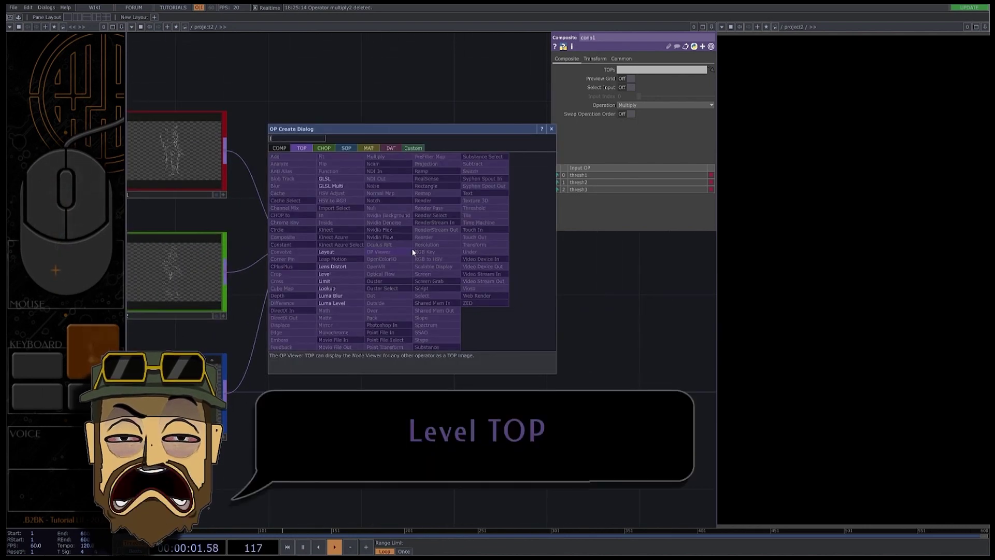
{"action": "left_click", "coordinate": [398, 252]}
{"action": "left_click", "coordinate": [493, 249]}
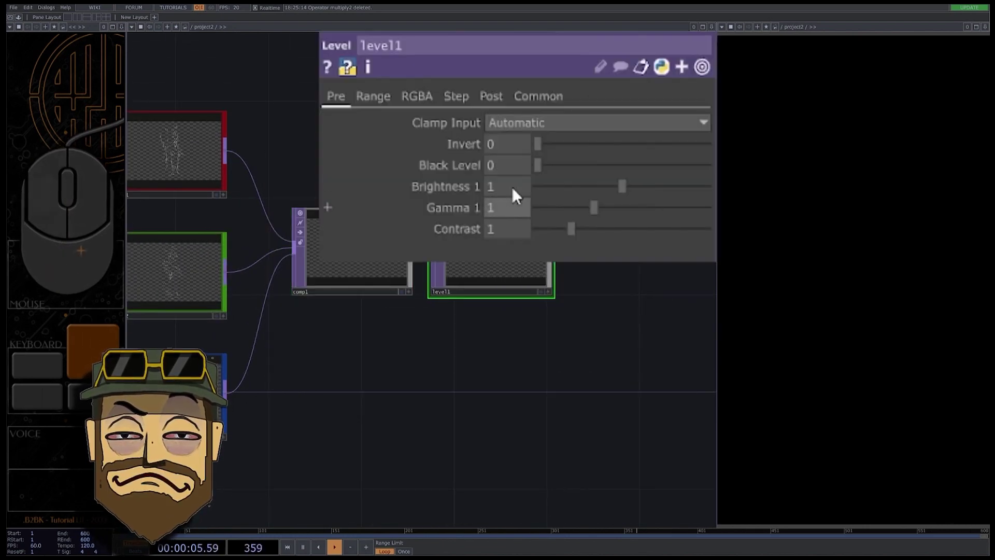
{"action": "type", "text": "500"}
{"action": "key", "text": "Return"}
Inspect level1's mask up close and connect its output to the downstream node for display
{"action": "scroll", "coordinate": [511, 253], "scroll_direction": "up", "scroll_amount": 6}
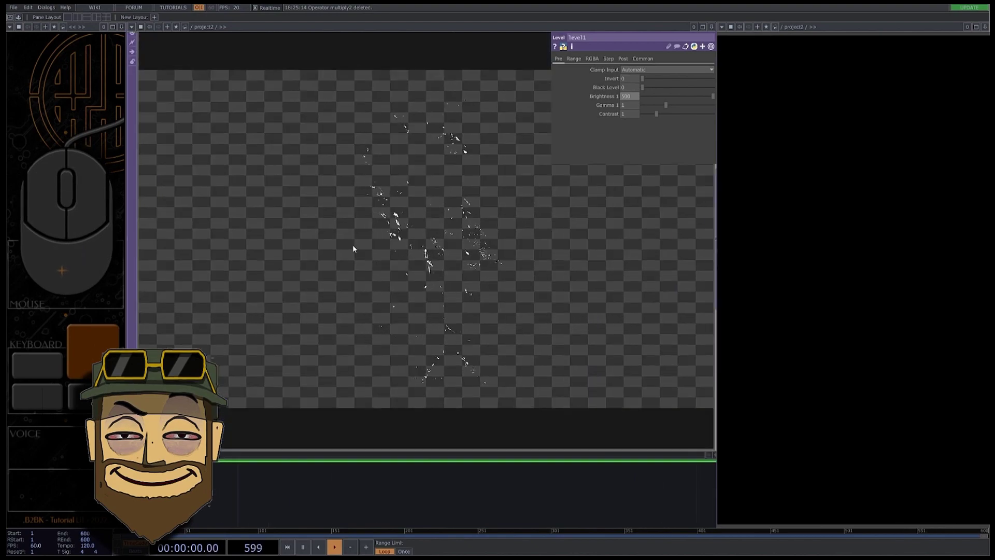
{"action": "scroll", "coordinate": [355, 246], "scroll_direction": "down", "scroll_amount": 8}
{"action": "scroll", "coordinate": [359, 251], "scroll_direction": "down", "scroll_amount": 3}
{"action": "left_click_drag", "start_coordinate": [371, 246], "coordinate": [481, 282]}
{"action": "scroll", "coordinate": [269, 264], "scroll_direction": "up", "scroll_amount": 6}
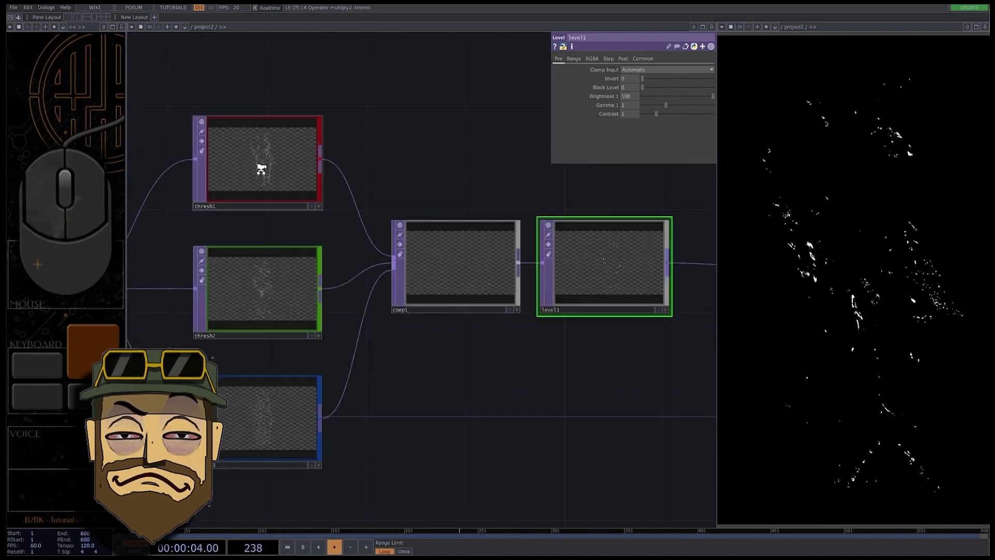
Tune the Threshold values of thresh1 and thresh2 and use a Soften of 4 to shape the normal mask
{"action": "left_click", "coordinate": [259, 166]}
{"action": "scroll", "coordinate": [260, 166], "scroll_direction": "down", "scroll_amount": 1}
{"action": "left_click", "coordinate": [394, 288]}
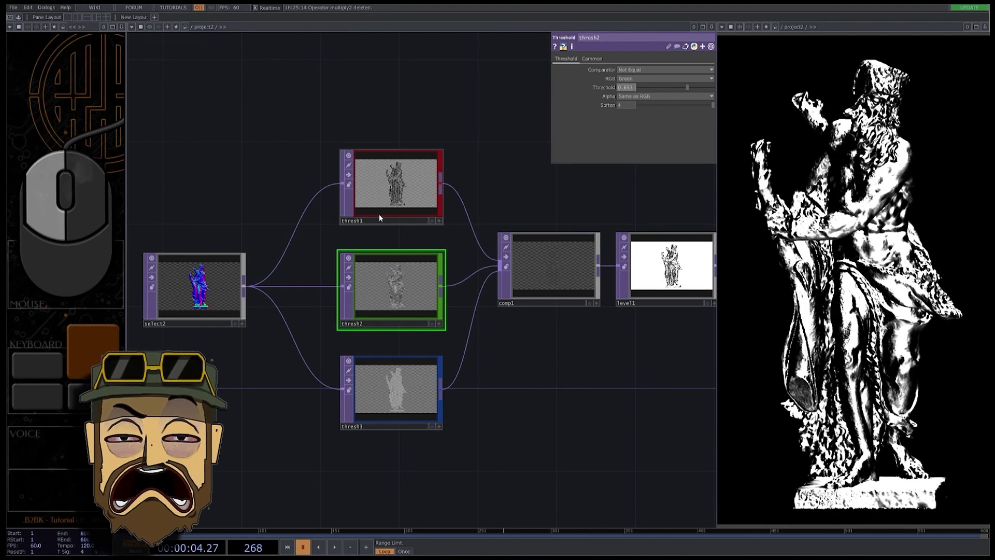
{"action": "mouse_move", "coordinate": [624, 88]}
{"action": "middle_mouse_down"}
{"action": "mouse_move", "coordinate": [627, 72]}
{"action": "mouse_move", "coordinate": [607, 88]}
{"action": "middle_mouse_up"}
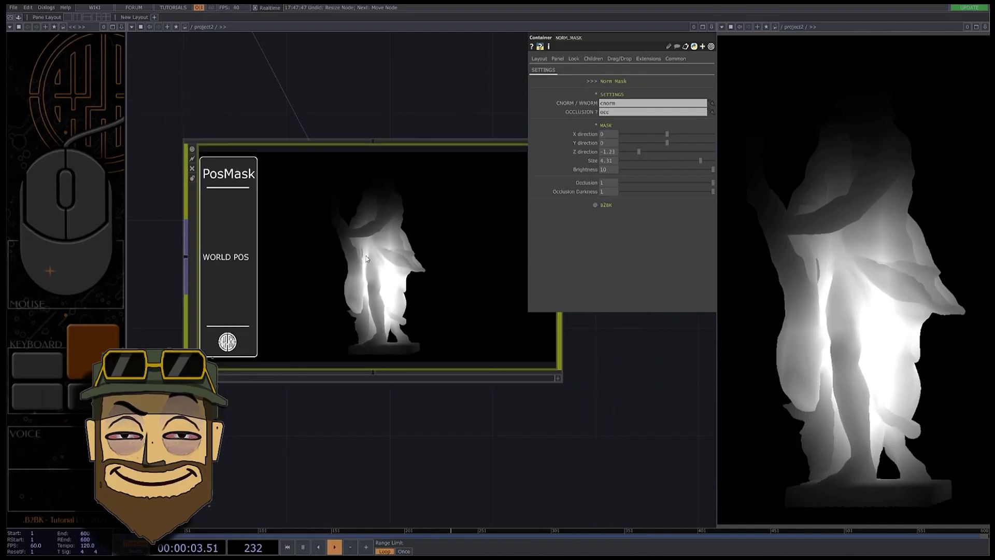
Adjust the PosMask tool's mask, setting X pos to -0.25, Y pos to 0.24 and Size X to 1.69
{"action": "left_click_drag", "start_coordinate": [643, 136], "coordinate": [691, 135]}
{"action": "left_click_drag", "start_coordinate": [659, 174], "coordinate": [633, 175]}
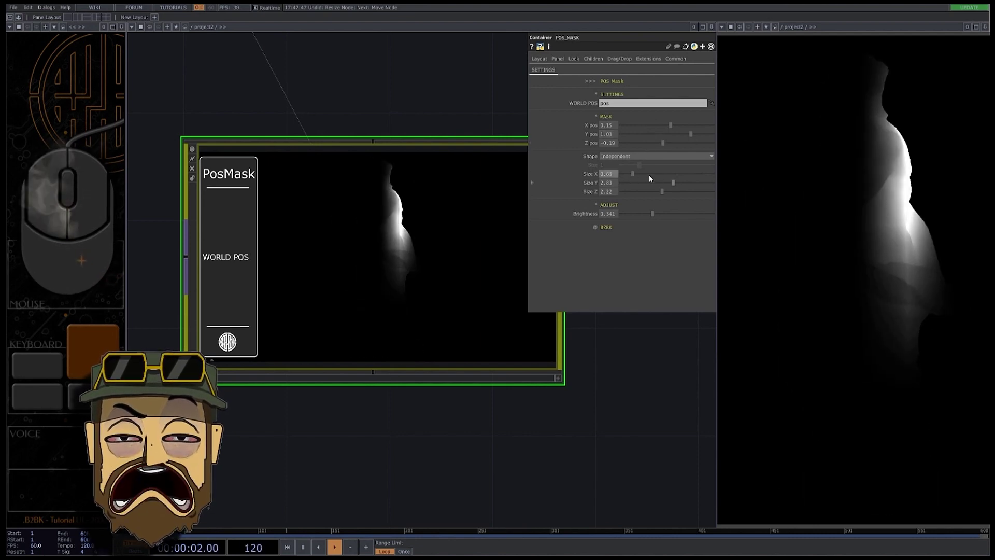
{"action": "left_click_drag", "start_coordinate": [669, 126], "coordinate": [660, 127]}
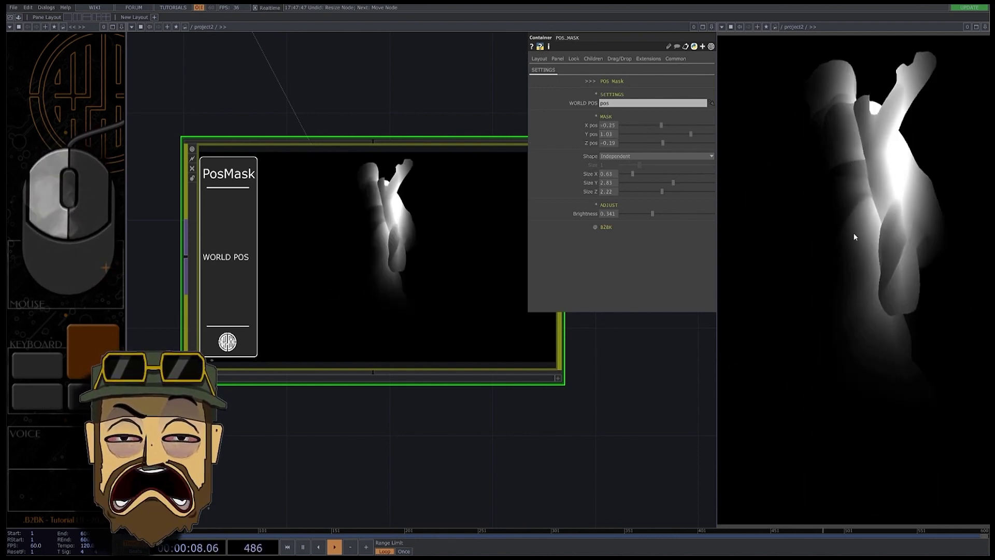
{"action": "left_click_drag", "start_coordinate": [633, 173], "coordinate": [653, 174]}
{"action": "mouse_move", "coordinate": [690, 134]}
{"action": "left_mouse_down"}
{"action": "mouse_move", "coordinate": [672, 135]}
{"action": "mouse_move", "coordinate": [681, 143]}
{"action": "left_mouse_up"}
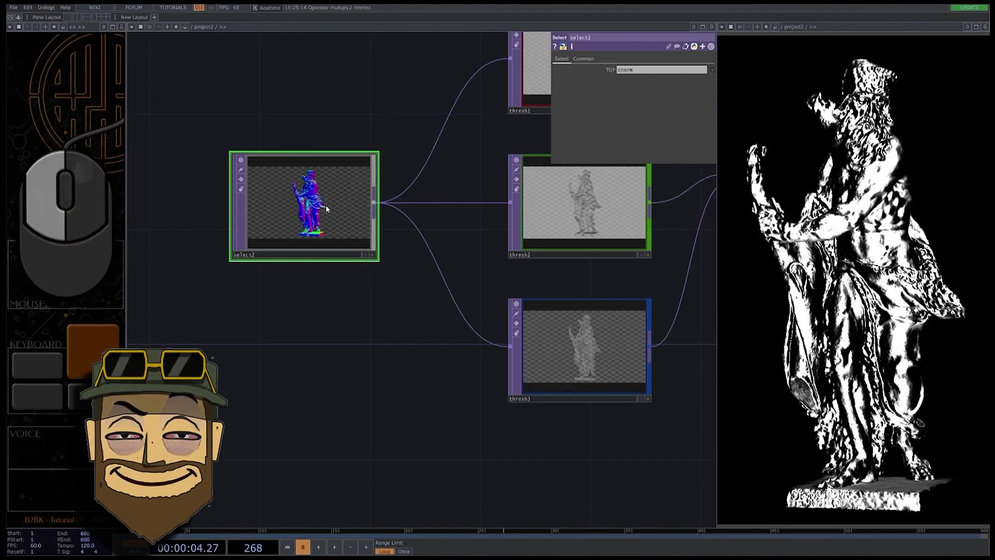
Switch select2's source TOP to pos and adjust the threshold settings of thresh1, thresh2 and thresh3 for a position mask
{"action": "left_click", "coordinate": [637, 70]}
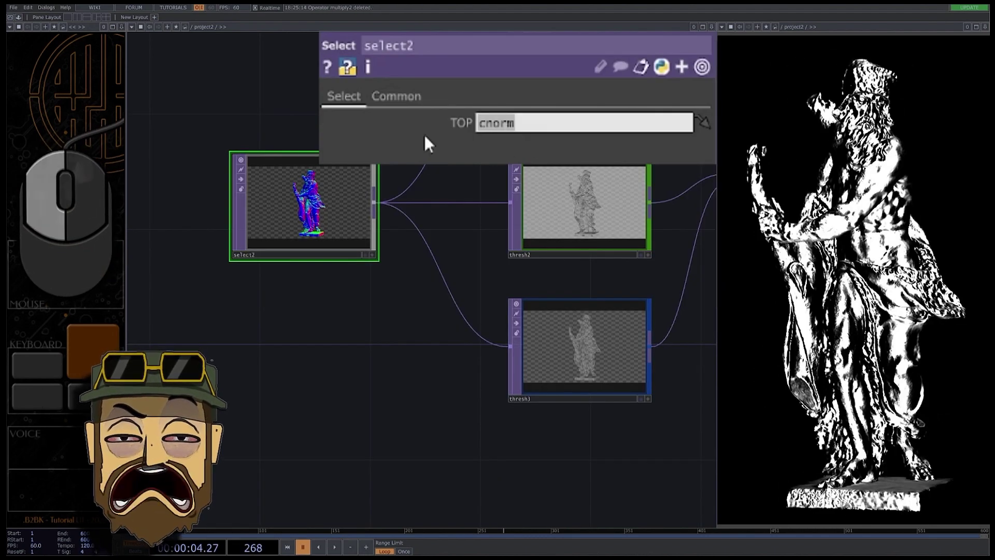
{"action": "type", "text": "pos"}
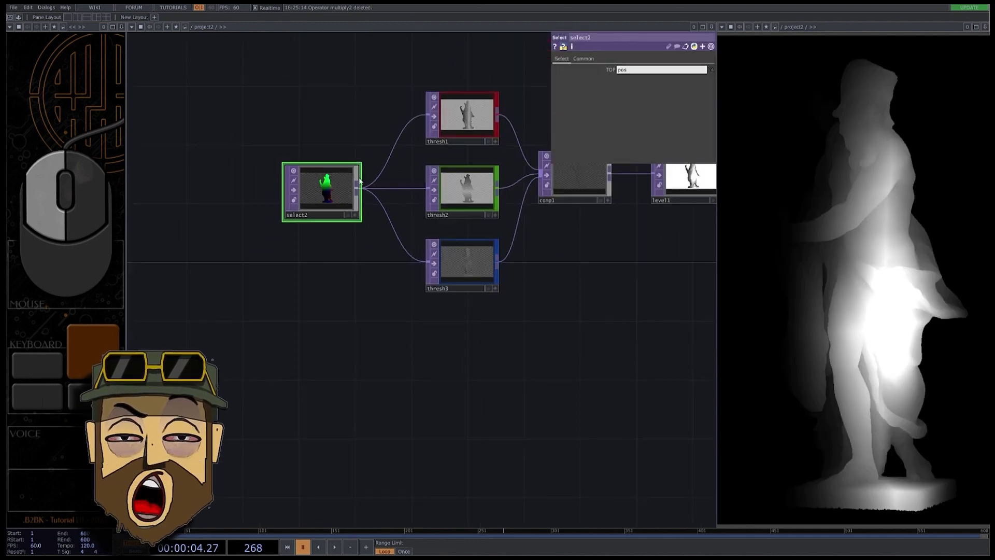
{"action": "scroll", "coordinate": [479, 124], "scroll_direction": "up", "scroll_amount": 3}
{"action": "left_click", "coordinate": [479, 123]}
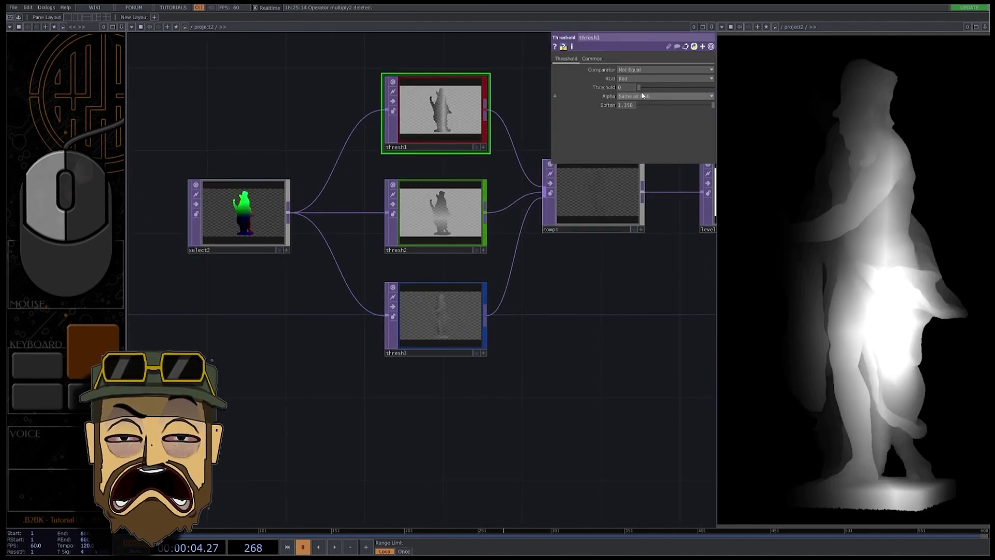
{"action": "mouse_move", "coordinate": [629, 90]}
{"action": "left_mouse_down"}
{"action": "mouse_move", "coordinate": [661, 90]}
{"action": "mouse_move", "coordinate": [596, 90]}
{"action": "mouse_move", "coordinate": [645, 88]}
{"action": "mouse_move", "coordinate": [629, 88]}
{"action": "left_mouse_up"}
{"action": "left_click", "coordinate": [478, 225]}
{"action": "left_click", "coordinate": [446, 314]}
{"action": "left_click_drag", "start_coordinate": [406, 269], "coordinate": [314, 263]}
{"action": "left_click_drag", "start_coordinate": [625, 105], "coordinate": [423, 124]}
{"action": "left_click", "coordinate": [363, 112]}
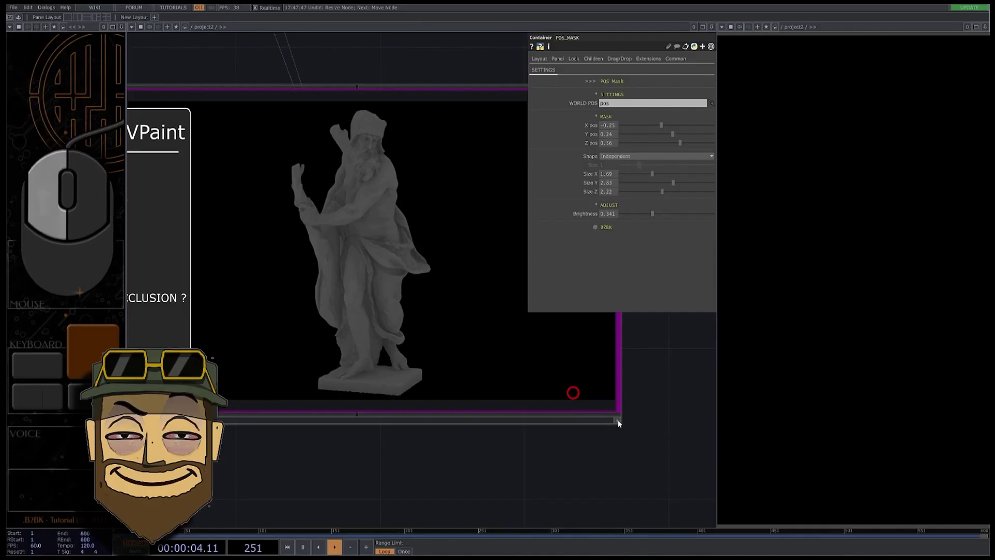
Paint a few strokes on the statue in the UVPaint tool's viewer
{"action": "left_click", "coordinate": [616, 156]}
{"action": "left_click", "coordinate": [614, 164]}
{"action": "left_click_drag", "start_coordinate": [374, 172], "coordinate": [352, 315]}
{"action": "left_click_drag", "start_coordinate": [357, 290], "coordinate": [340, 285]}
{"action": "left_click_drag", "start_coordinate": [369, 141], "coordinate": [361, 157]}
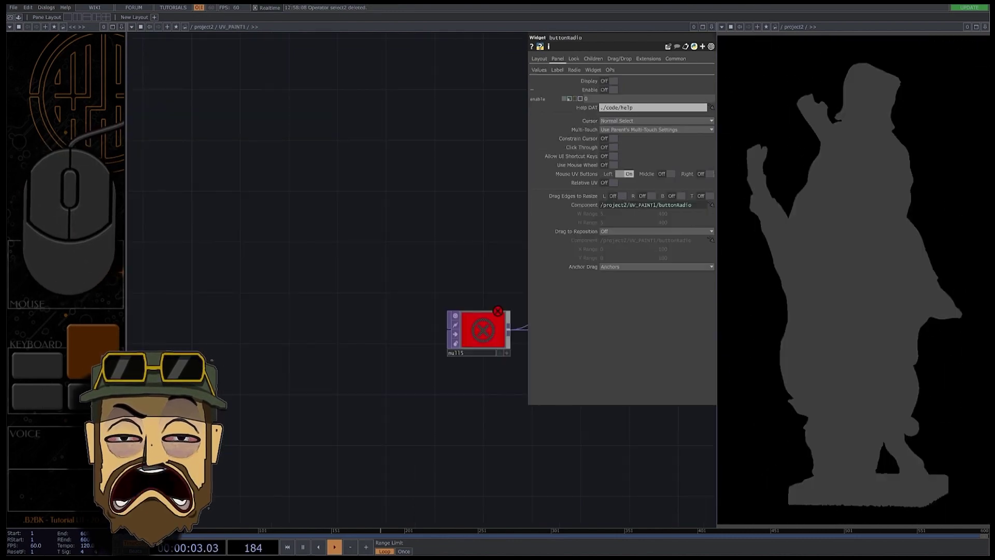
Add a Select TOP referencing ../uv inside UV_PAINT1 and connect it to the null TOP
{"action": "key", "text": "Tab"}
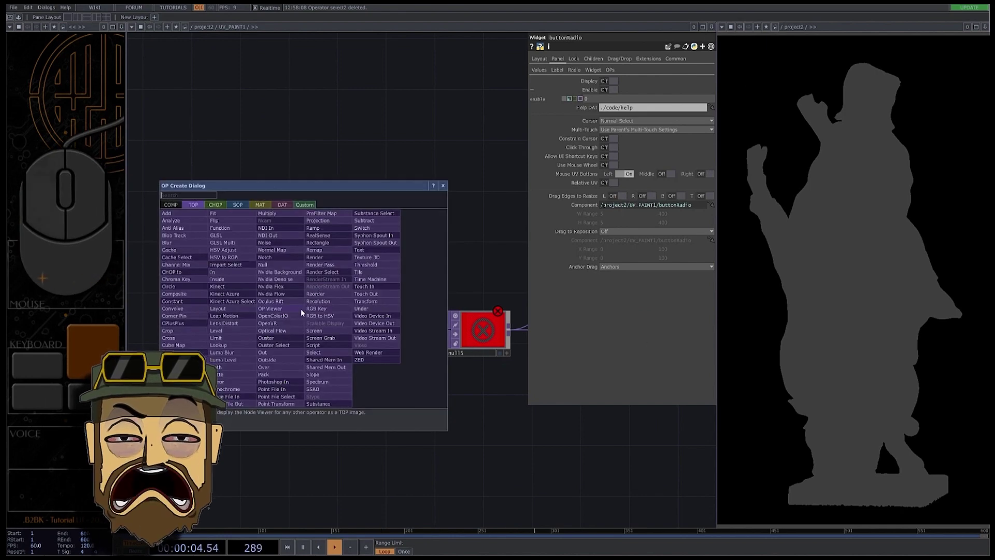
{"action": "type", "text": "sel"}
{"action": "key", "text": "Return"}
{"action": "left_click", "coordinate": [344, 334]}
{"action": "left_click_drag", "start_coordinate": [375, 329], "coordinate": [450, 329]}
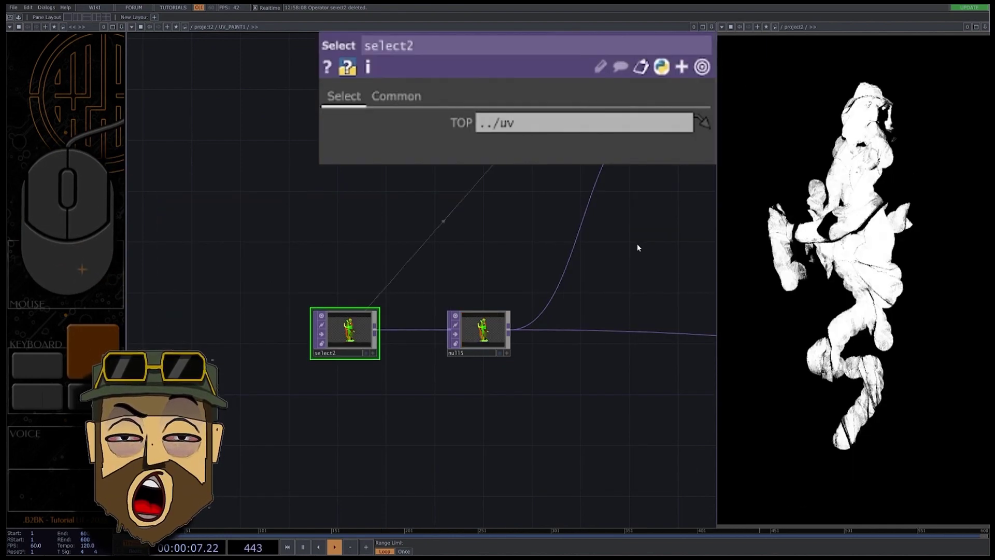
Trace the UV paint network from the null TOP to remap1 and inspect the Remap TOP and its painted output
{"action": "left_click_drag", "start_coordinate": [638, 244], "coordinate": [459, 297]}
{"action": "left_click_drag", "start_coordinate": [604, 228], "coordinate": [546, 245]}
{"action": "scroll", "coordinate": [535, 214], "scroll_direction": "up", "scroll_amount": 3}
{"action": "scroll", "coordinate": [559, 398], "scroll_direction": "down", "scroll_amount": 2}
{"action": "left_click_drag", "start_coordinate": [558, 399], "coordinate": [350, 257]}
{"action": "scroll", "coordinate": [607, 310], "scroll_direction": "up", "scroll_amount": 3}
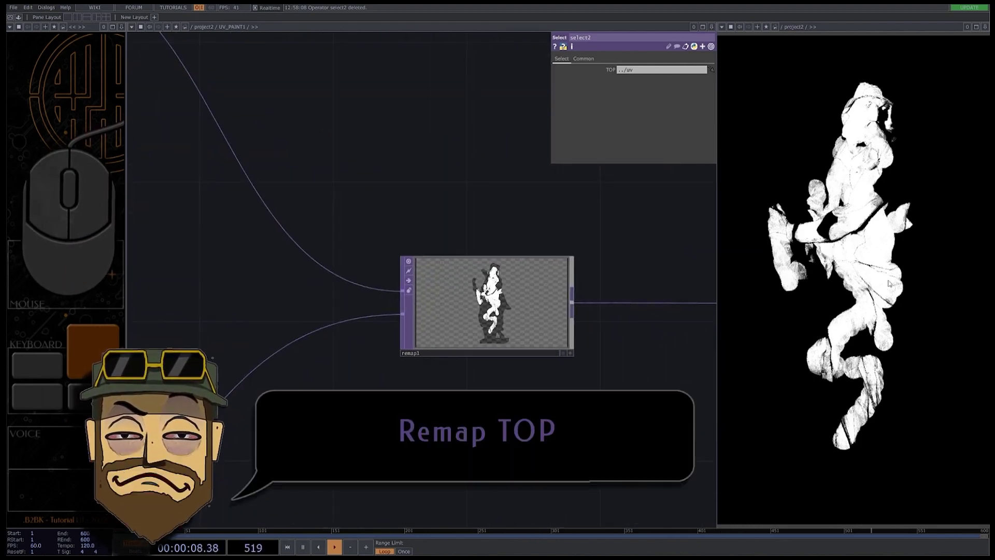
{"action": "mouse_move", "coordinate": [855, 287]}
{"action": "left_mouse_down"}
{"action": "mouse_move", "coordinate": [924, 282]}
{"action": "mouse_move", "coordinate": [797, 288]}
{"action": "mouse_move", "coordinate": [904, 291]}
{"action": "mouse_move", "coordinate": [868, 293]}
{"action": "mouse_move", "coordinate": [870, 284]}
{"action": "left_mouse_up"}
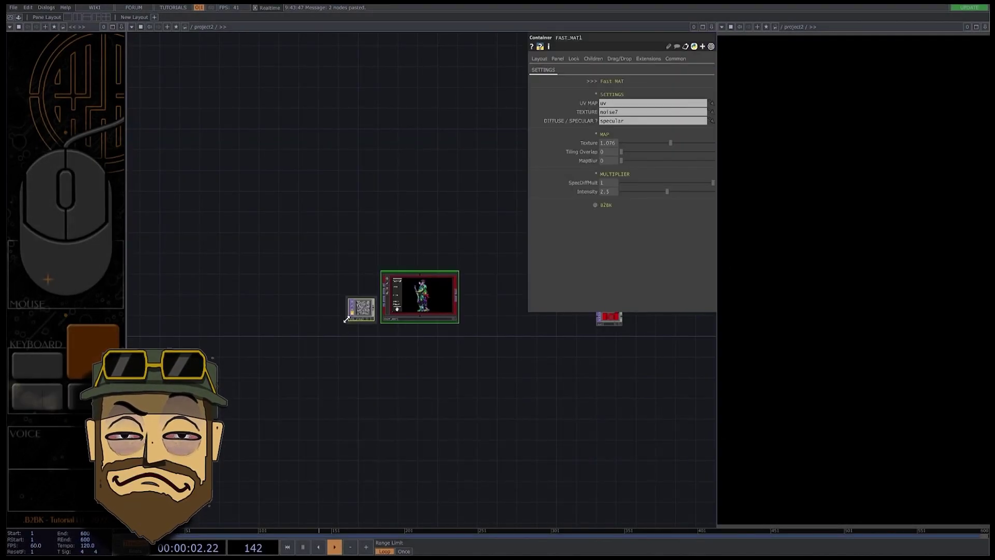
Assign the 15k_zima3 TOP as FAST_MAT1's texture and set its diffuse/specular source to diffuse
{"action": "key", "text": "h"}
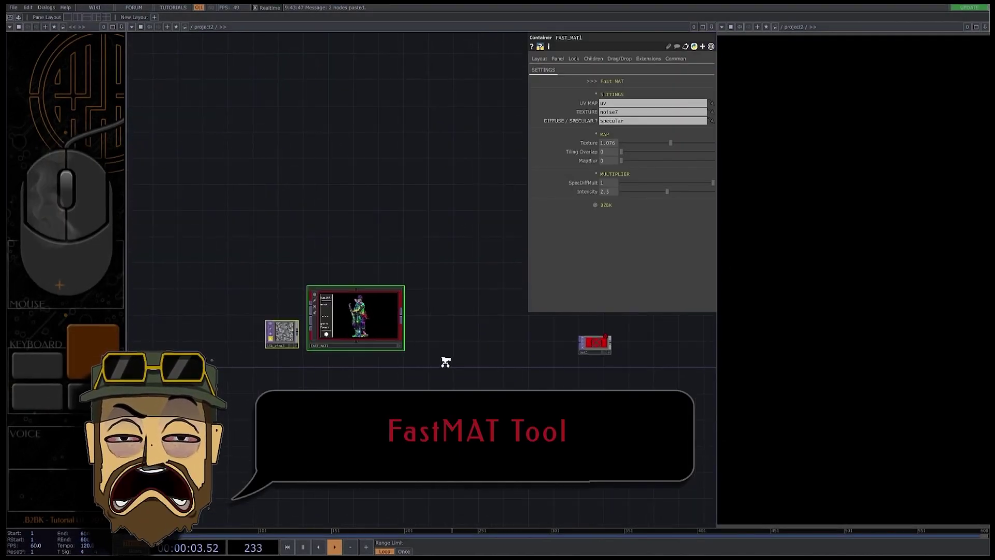
{"action": "left_click", "coordinate": [306, 342]}
{"action": "left_click_drag", "start_coordinate": [269, 330], "coordinate": [604, 112]}
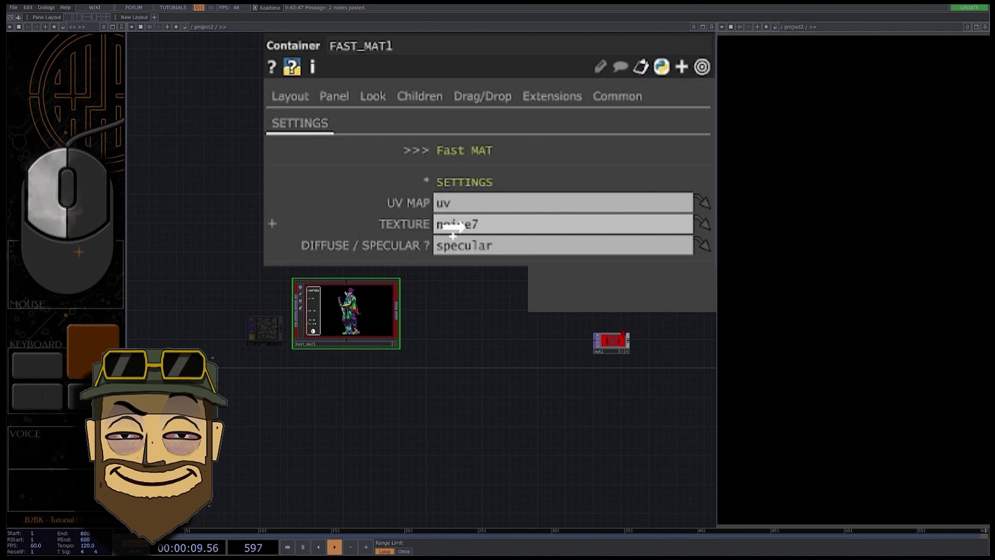
{"action": "left_click", "coordinate": [630, 121]}
{"action": "type", "text": "diffuse"}
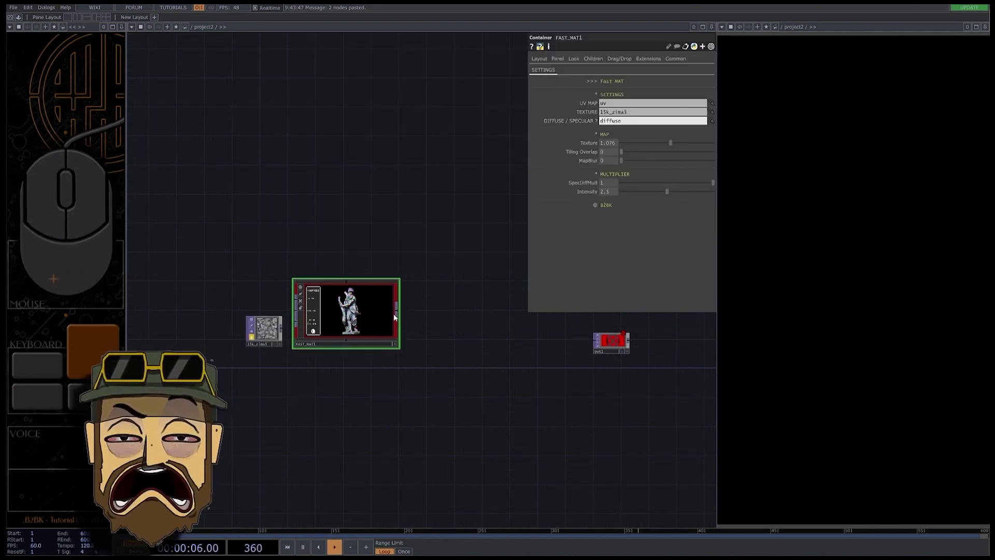
Connect FAST_MAT1 to the Out TOP and set its Intensity to 0.89
{"action": "left_click_drag", "start_coordinate": [396, 311], "coordinate": [596, 340]}
{"action": "left_click_drag", "start_coordinate": [665, 191], "coordinate": [639, 191]}
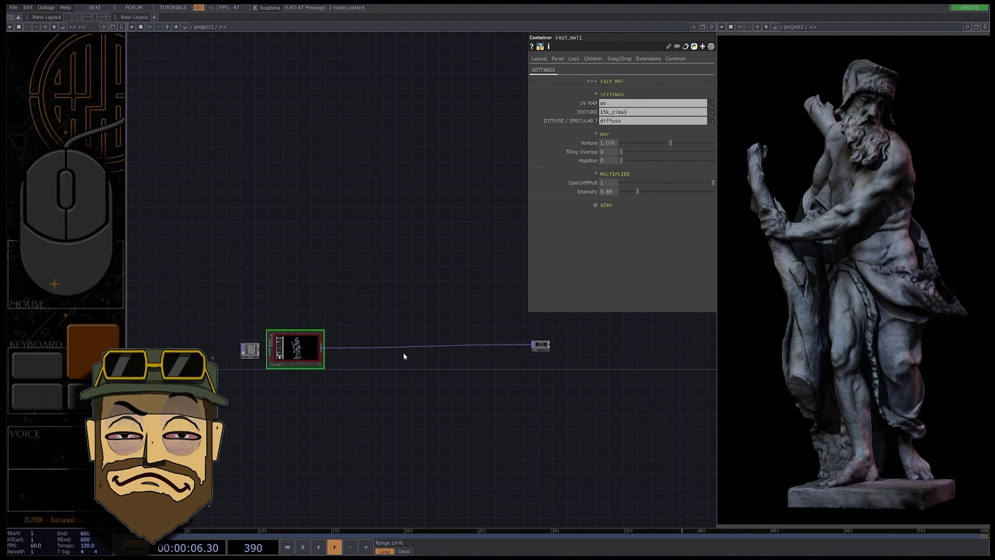
Insert a Null TOP between FAST_MAT1 and the Out TOP, collapse it into a Base component and open that component
{"action": "right_click", "coordinate": [435, 346]}
{"action": "left_click", "coordinate": [446, 347]}
{"action": "left_click", "coordinate": [418, 339]}
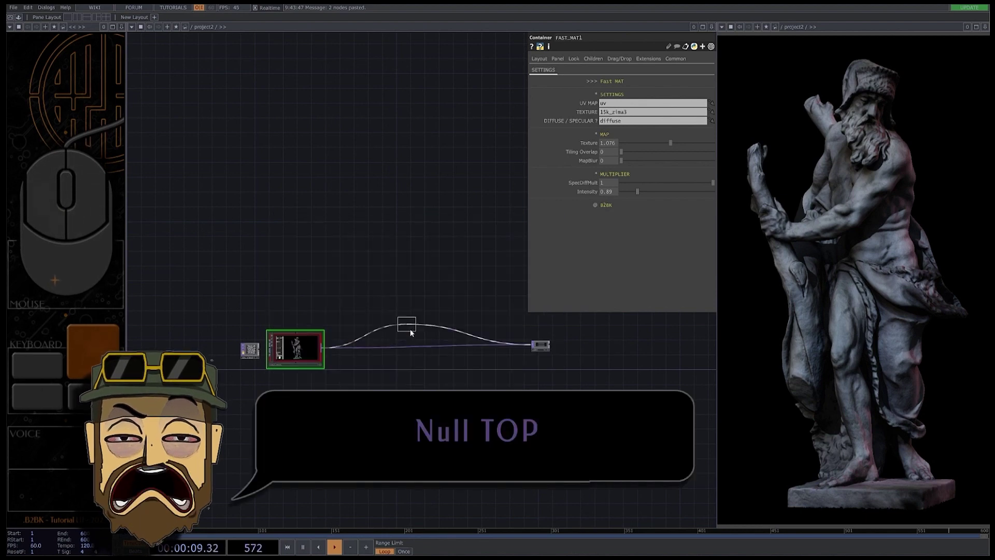
{"action": "left_click", "coordinate": [426, 350]}
{"action": "right_click", "coordinate": [454, 360]}
{"action": "left_click", "coordinate": [475, 488]}
{"action": "scroll", "coordinate": [427, 349], "scroll_direction": "up", "scroll_amount": 5}
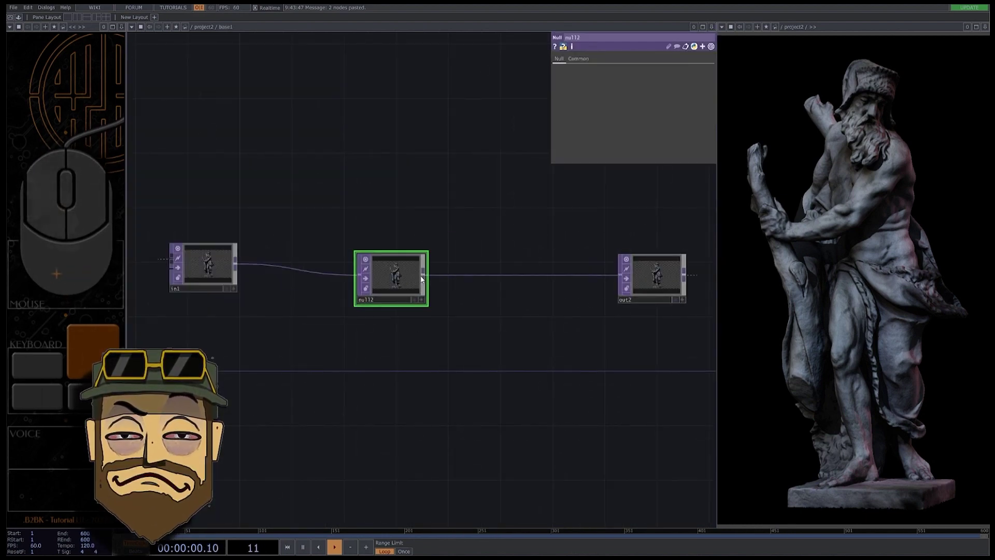
Replace the null with a Movie File In TOP loading SOURCES/BG.jpg and an Over TOP layering in1 over it into out2
{"action": "key", "text": "Tab"}
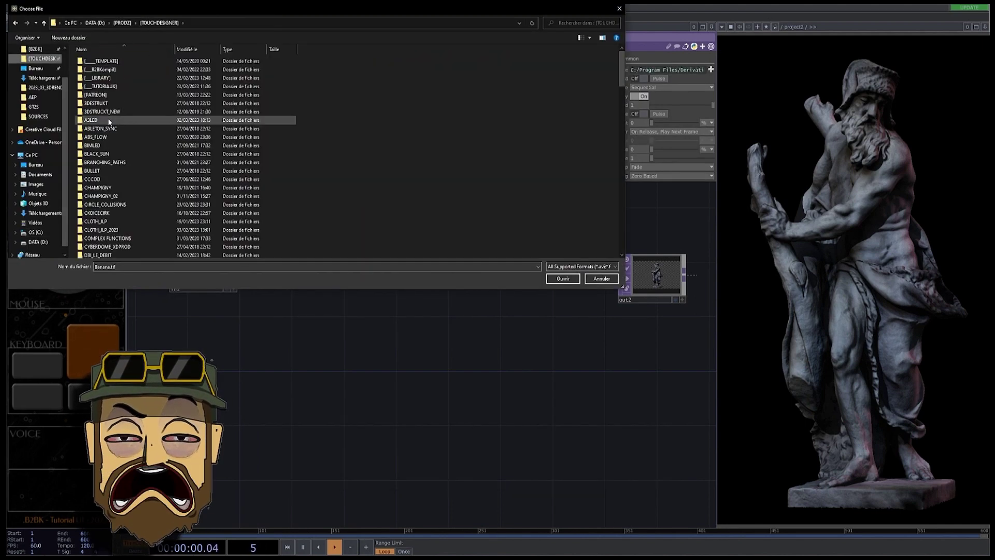
{"action": "double_click", "coordinate": [101, 132]}
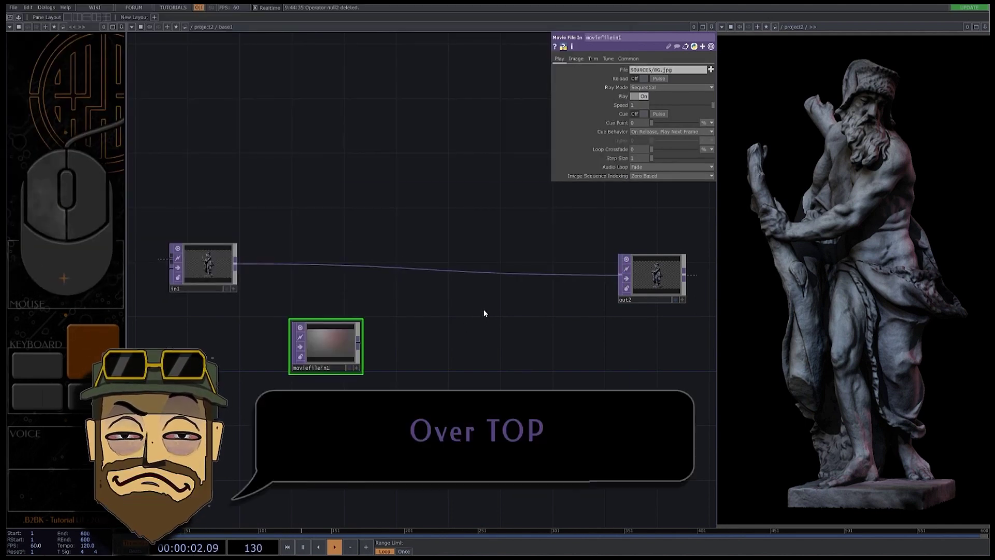
{"action": "key", "text": "Tab"}
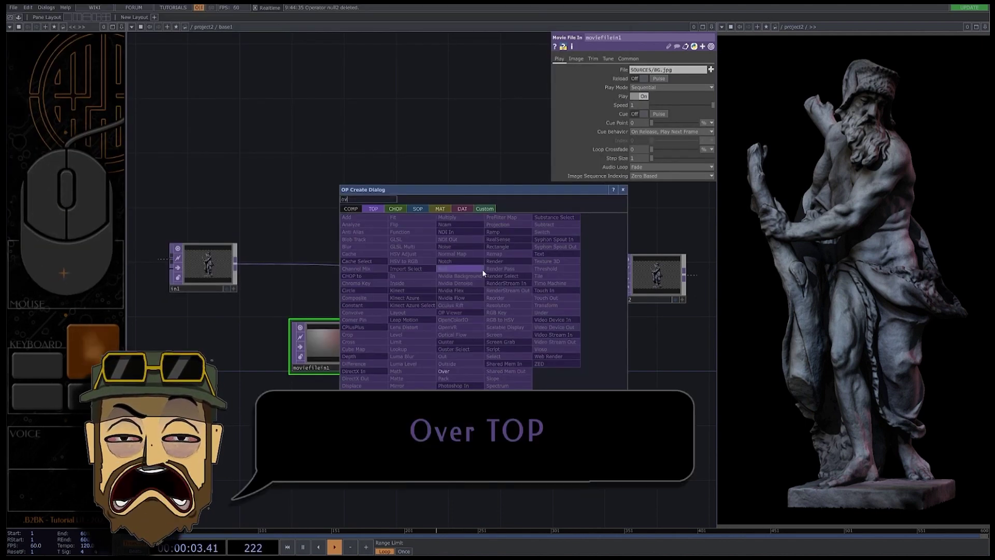
{"action": "left_click", "coordinate": [484, 271]}
{"action": "left_click", "coordinate": [456, 278]}
{"action": "left_click_drag", "start_coordinate": [236, 264], "coordinate": [436, 280]}
{"action": "left_click_drag", "start_coordinate": [358, 342], "coordinate": [426, 281]}
{"action": "left_click_drag", "start_coordinate": [489, 275], "coordinate": [511, 275]}
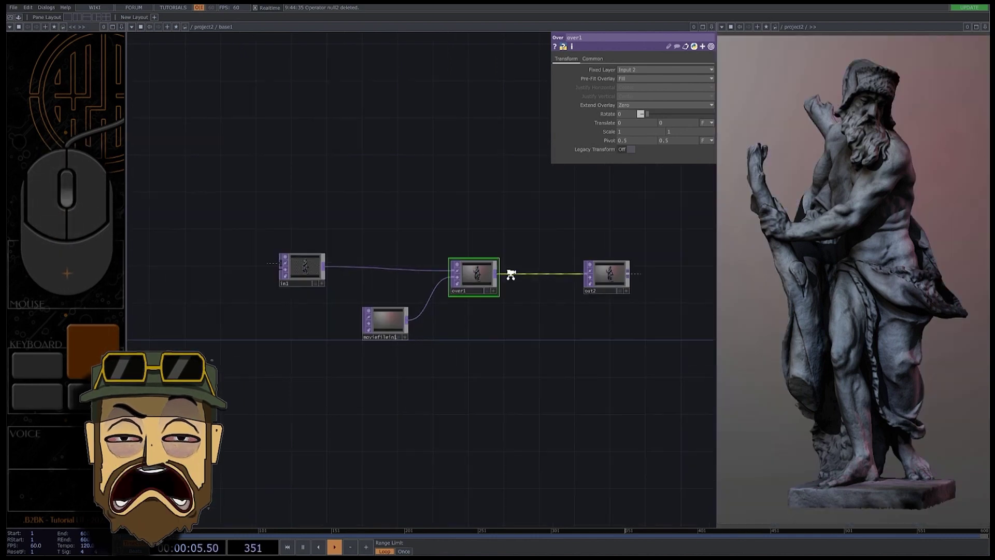
Return to the parent network and rename the Base component as background
{"action": "key", "text": "u"}
{"action": "left_click", "coordinate": [441, 358]}
{"action": "type", "text": "backgroun"}
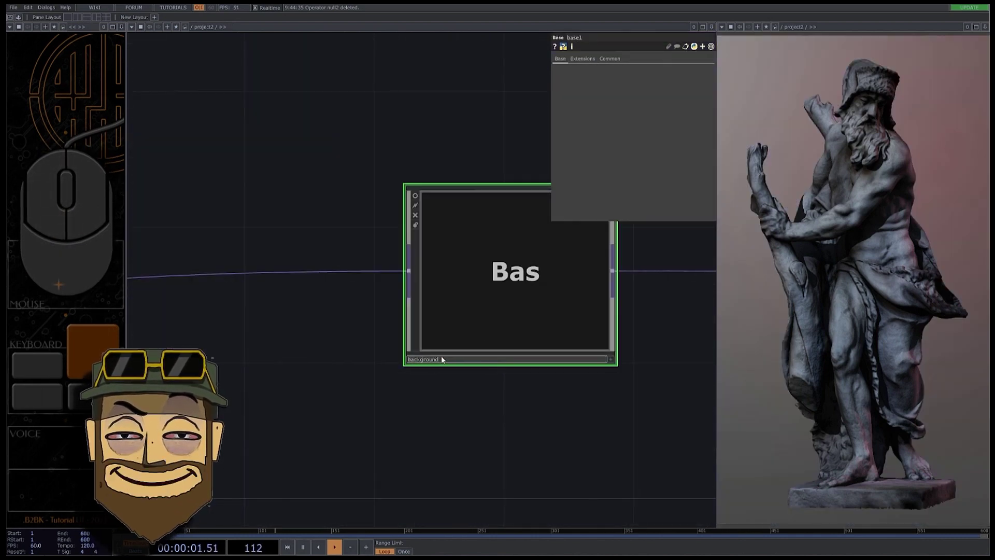
{"action": "type", "text": "d"}
{"action": "key", "text": "Return"}
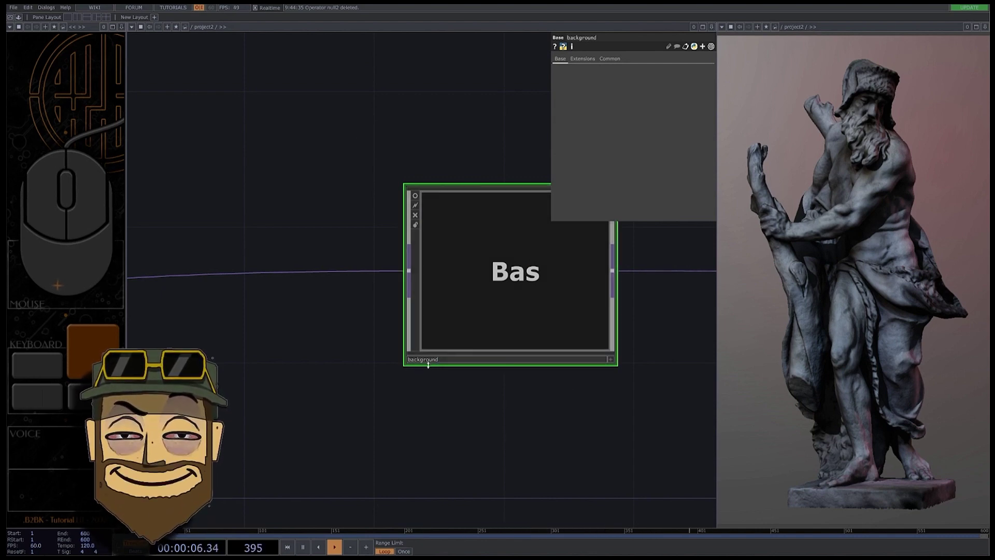
Insert an Anti Alias TOP between the background component and the Out TOP and set its Quality to Ultra
{"action": "scroll", "coordinate": [426, 365], "scroll_direction": "down", "scroll_amount": 5}
{"action": "scroll", "coordinate": [527, 384], "scroll_direction": "down", "scroll_amount": 2}
{"action": "left_click_drag", "start_coordinate": [524, 386], "coordinate": [405, 392]}
{"action": "left_click", "coordinate": [487, 343]}
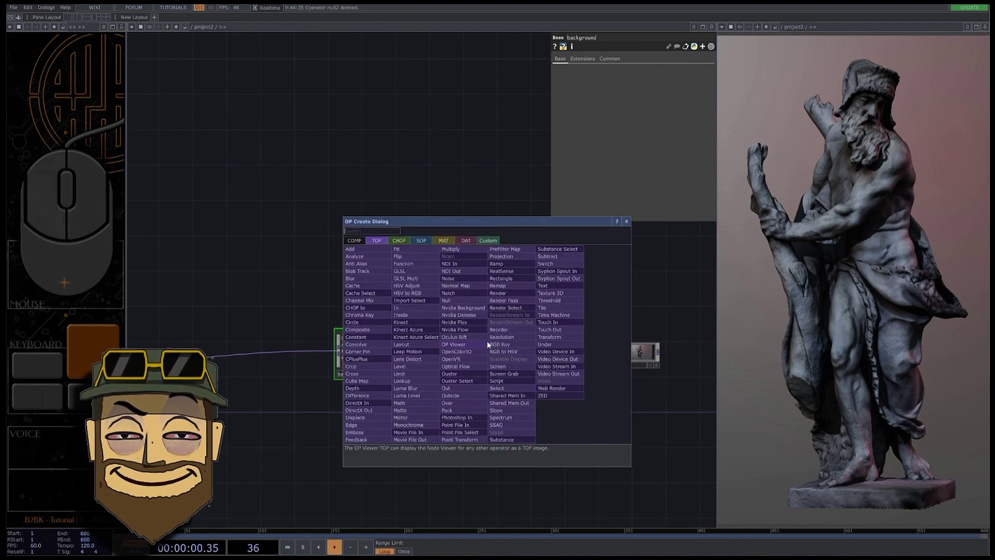
{"action": "type", "text": "an"}
{"action": "left_click", "coordinate": [369, 264]}
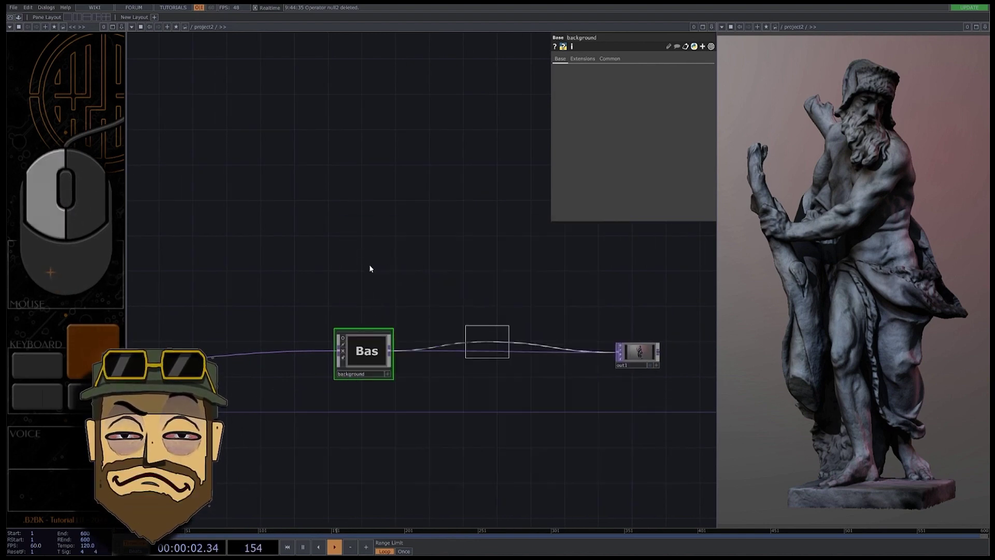
{"action": "left_click", "coordinate": [493, 348]}
{"action": "left_click", "coordinate": [517, 124]}
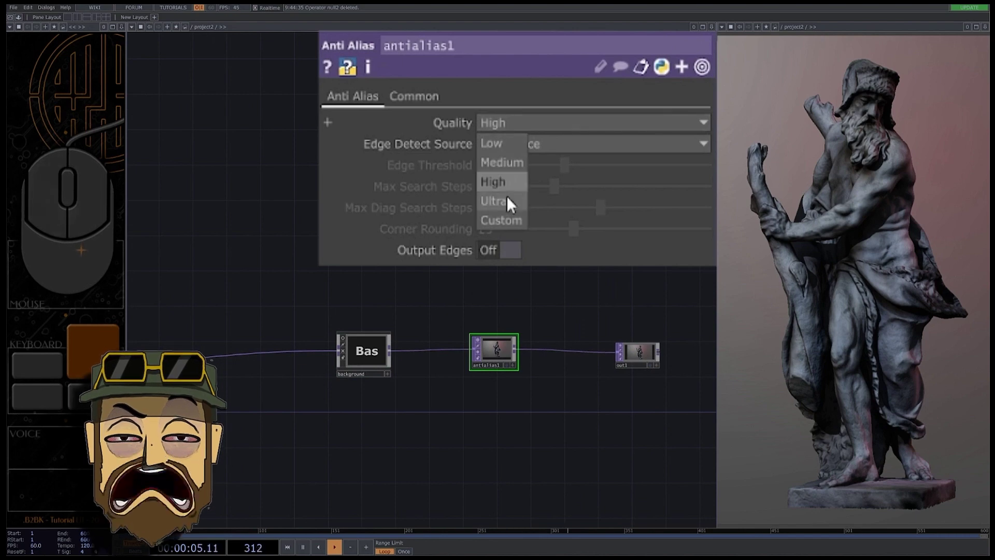
{"action": "left_click", "coordinate": [506, 198]}
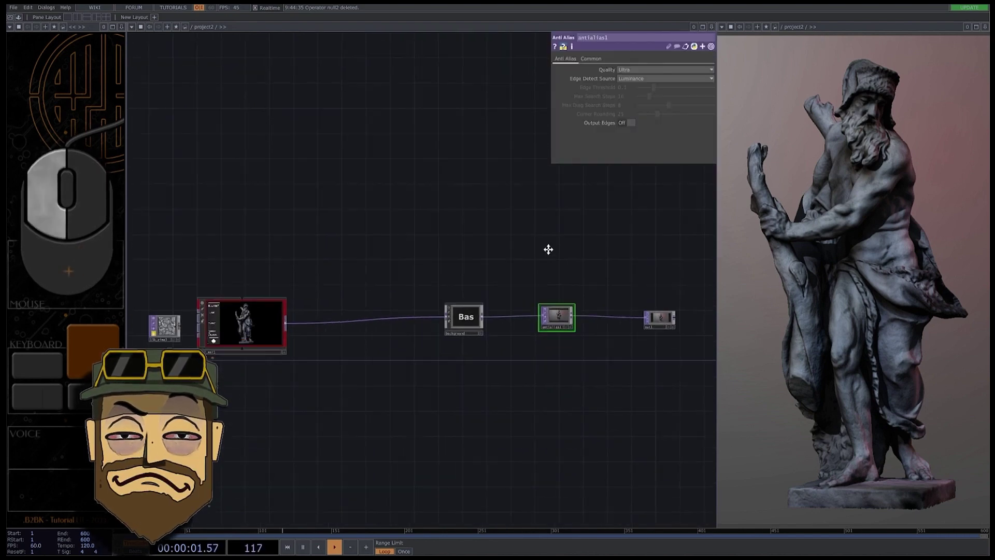
Duplicate FAST_MAT1 and assign the coloured noise TOP as the copy's texture
{"action": "left_click", "coordinate": [354, 297]}
{"action": "key", "text": "ctrl+c"}
{"action": "key", "text": "ctrl+v"}
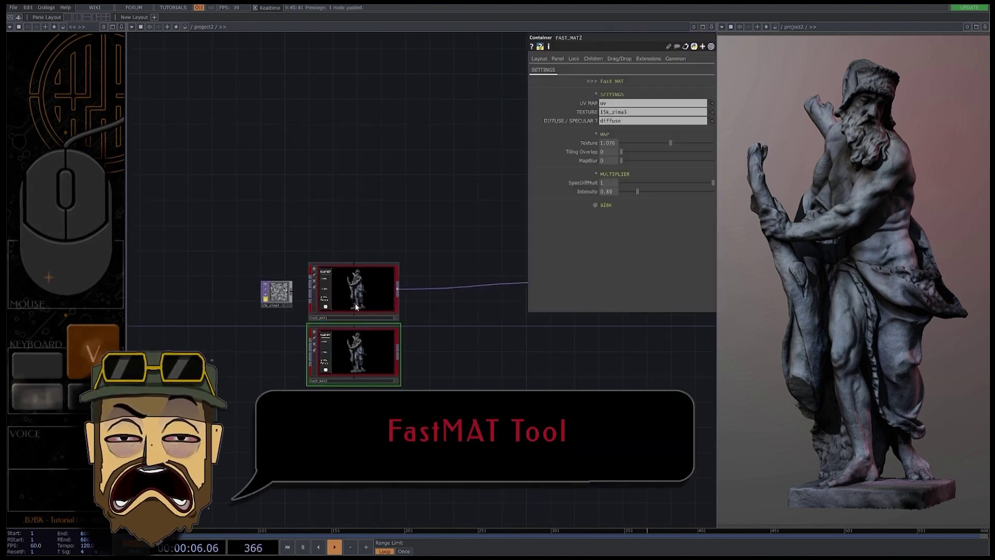
{"action": "scroll", "coordinate": [347, 373], "scroll_direction": "up", "scroll_amount": 3}
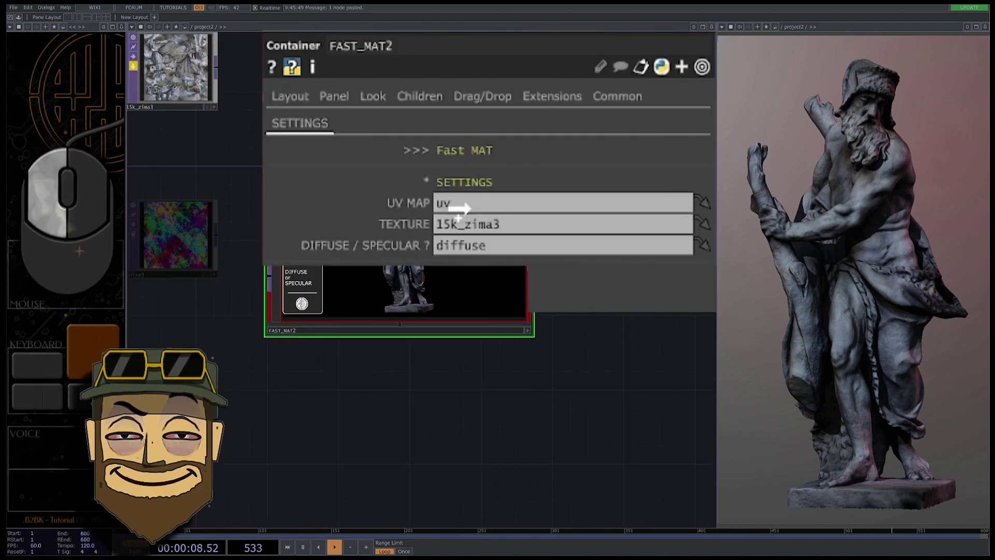
{"action": "left_click_drag", "start_coordinate": [176, 233], "coordinate": [562, 224]}
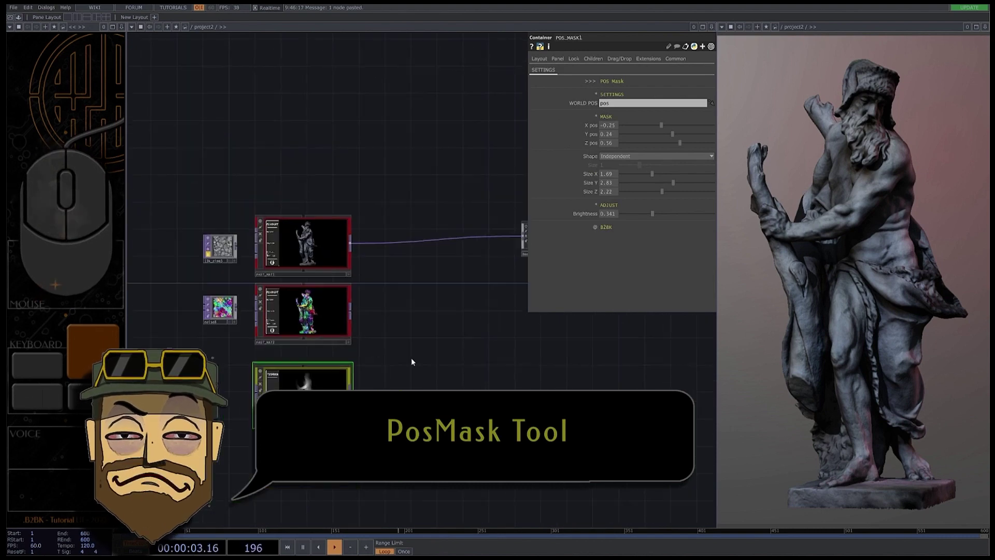
Add a Matte TOP and connect FAST_MAT1, FAST_MAT2 and POS_MASK1 to its three inputs
{"action": "scroll", "coordinate": [313, 384], "scroll_direction": "up", "scroll_amount": 3}
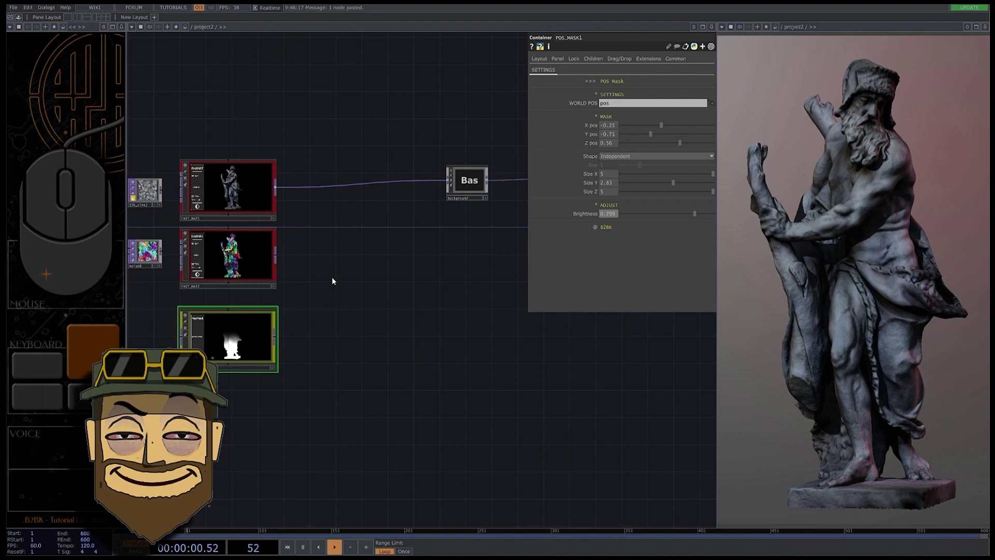
{"action": "key", "text": "Tab"}
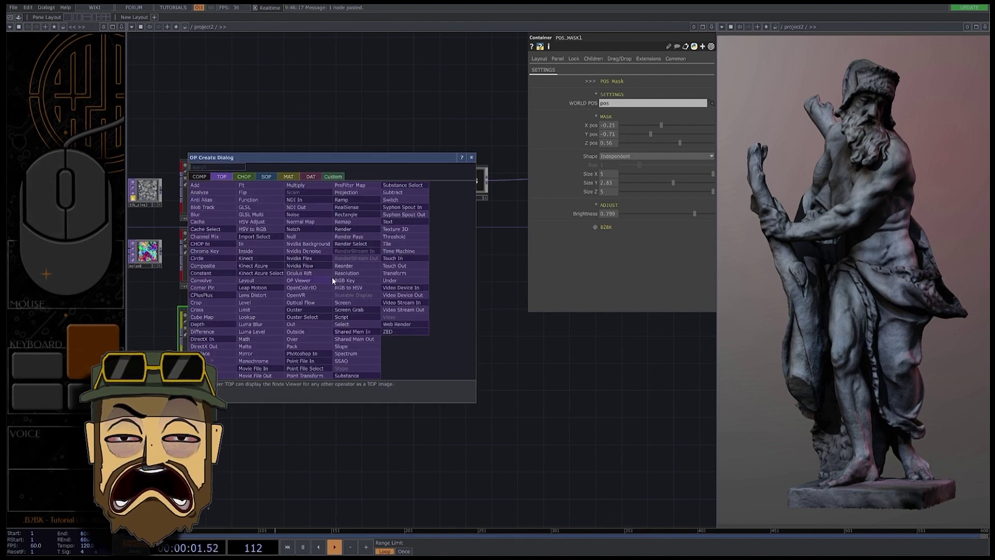
{"action": "type", "text": "mat"}
{"action": "left_click", "coordinate": [257, 347]}
{"action": "left_click", "coordinate": [347, 275]}
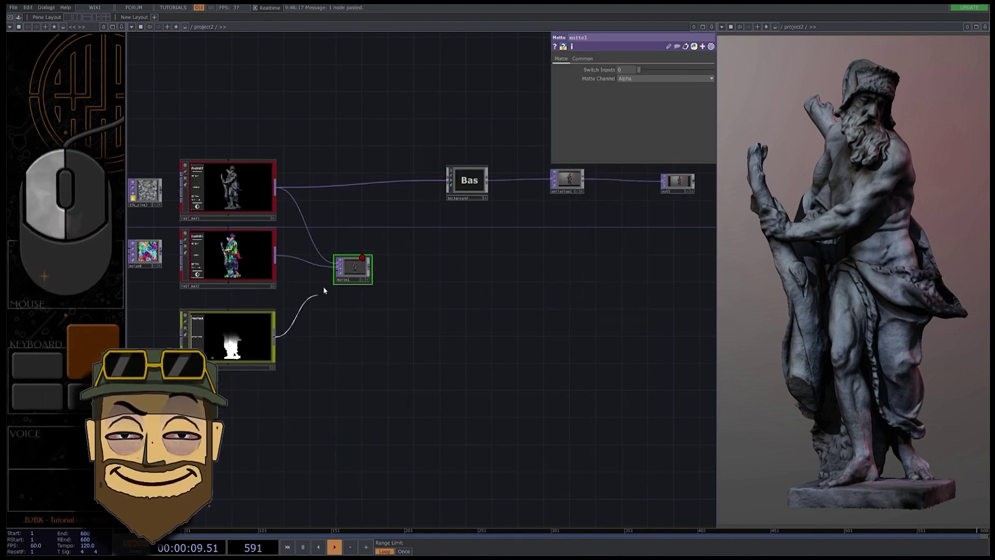
{"action": "left_click_drag", "start_coordinate": [323, 288], "coordinate": [337, 270]}
{"action": "scroll", "coordinate": [351, 270], "scroll_direction": "up", "scroll_amount": 10}
{"action": "scroll", "coordinate": [359, 280], "scroll_direction": "down", "scroll_amount": 7}
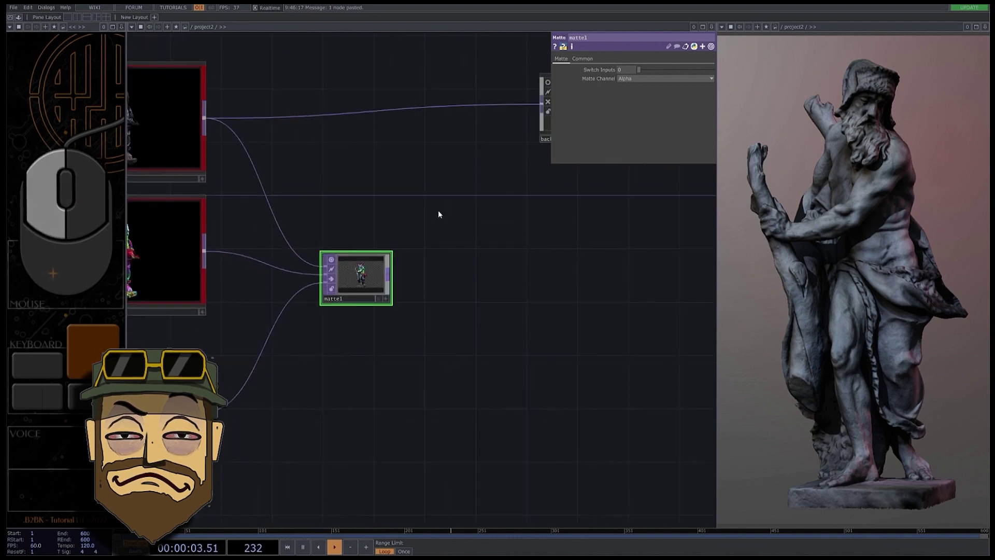
Feed the Matte TOP into the background component and raise the Y position of POS_MASK1
{"action": "left_click_drag", "start_coordinate": [488, 106], "coordinate": [489, 106]}
{"action": "scroll", "coordinate": [480, 199], "scroll_direction": "down", "scroll_amount": 4}
{"action": "left_click", "coordinate": [259, 335]}
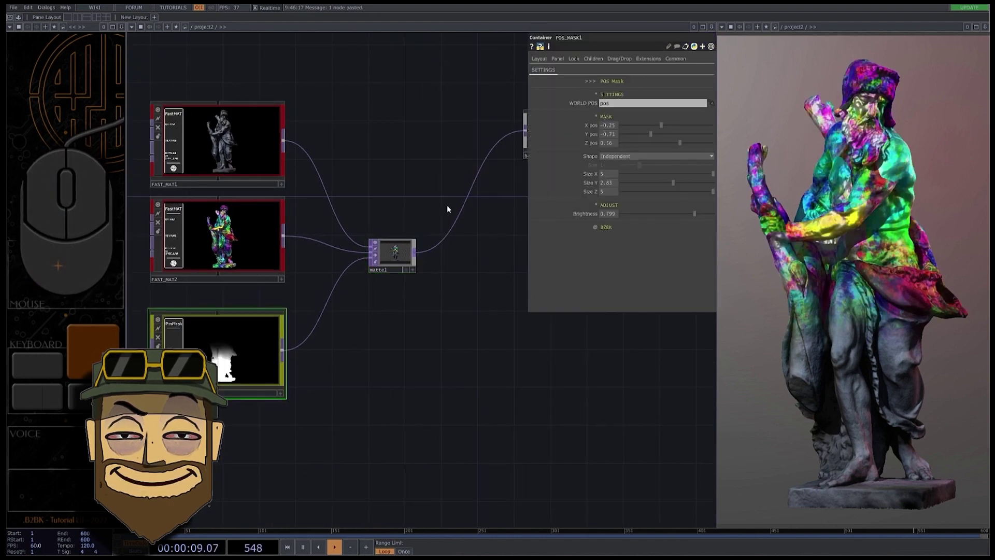
{"action": "mouse_move", "coordinate": [650, 136]}
{"action": "left_mouse_down"}
{"action": "mouse_move", "coordinate": [674, 135]}
{"action": "mouse_move", "coordinate": [659, 141]}
{"action": "left_mouse_up"}
Paste a copy of the FAST_ENV component below POS_MASK1 and place its Movie File In environment image beside it
{"action": "key", "text": "ctrl+v"}
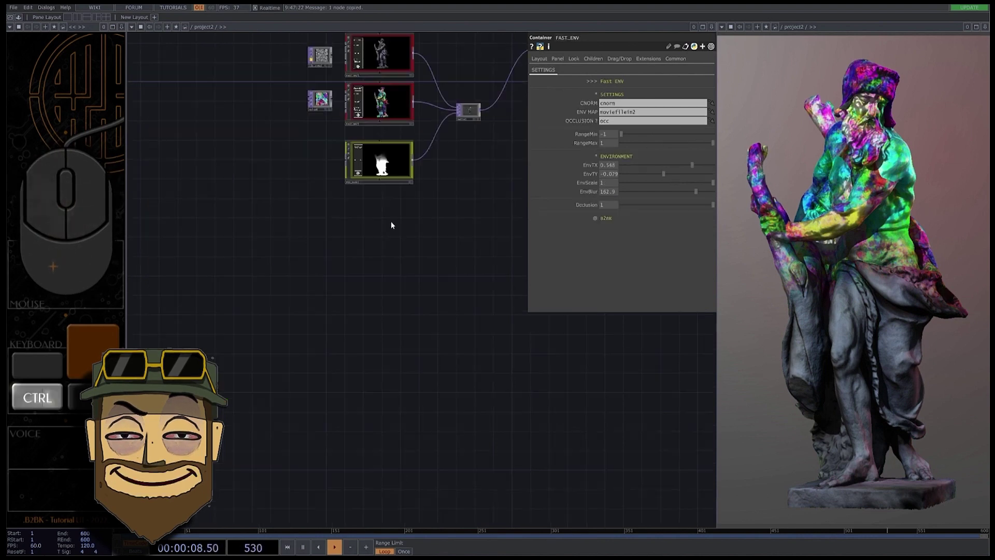
{"action": "left_click_drag", "start_coordinate": [409, 208], "coordinate": [368, 252]}
{"action": "left_click_drag", "start_coordinate": [475, 188], "coordinate": [434, 258]}
{"action": "scroll", "coordinate": [434, 258], "scroll_direction": "up", "scroll_amount": 5}
{"action": "scroll", "coordinate": [241, 427], "scroll_direction": "up", "scroll_amount": 2}
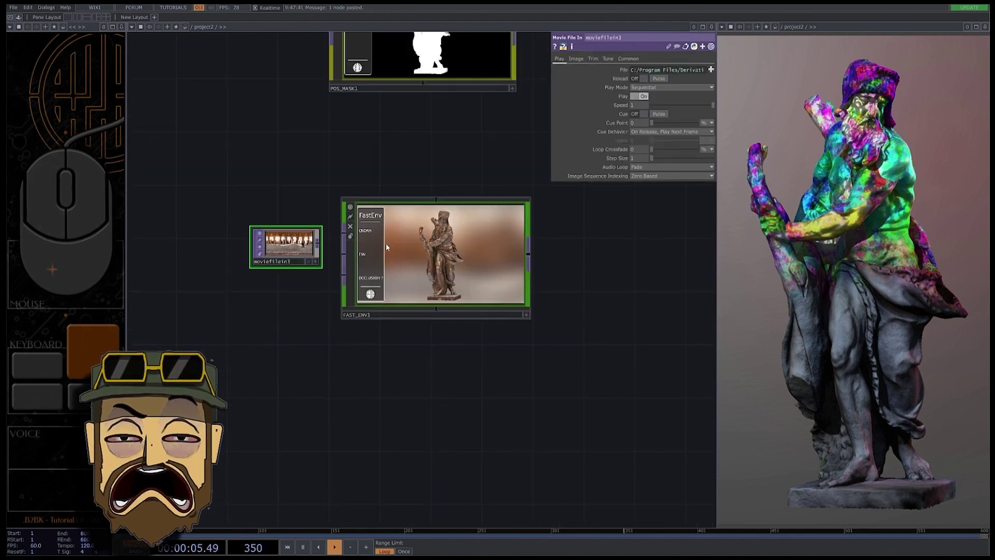
Shift FAST_ENV1's environment map to an EnvTX of about 0.1 and adjust its EnvBlur
{"action": "left_click", "coordinate": [386, 244]}
{"action": "scroll", "coordinate": [476, 252], "scroll_direction": "up", "scroll_amount": 3}
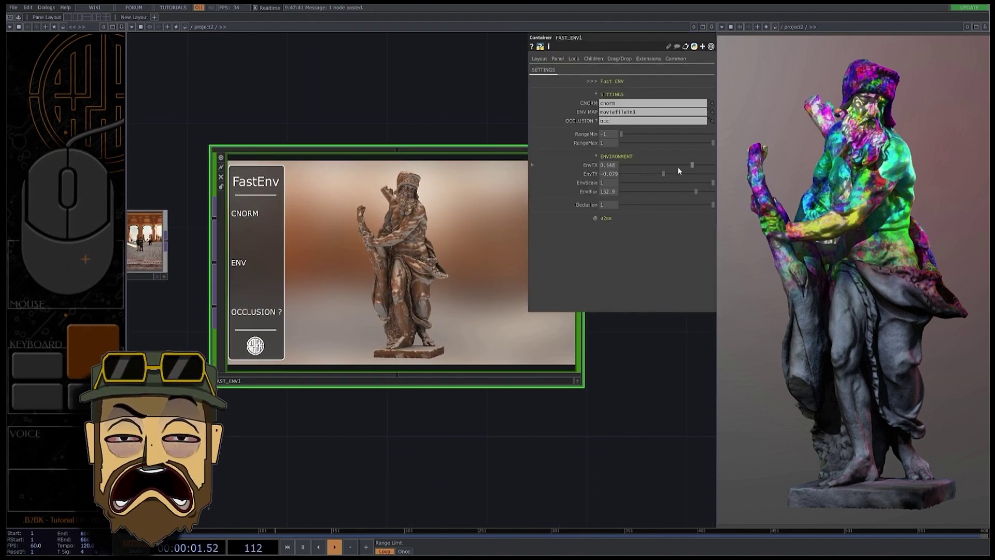
{"action": "left_click_drag", "start_coordinate": [677, 166], "coordinate": [672, 163]}
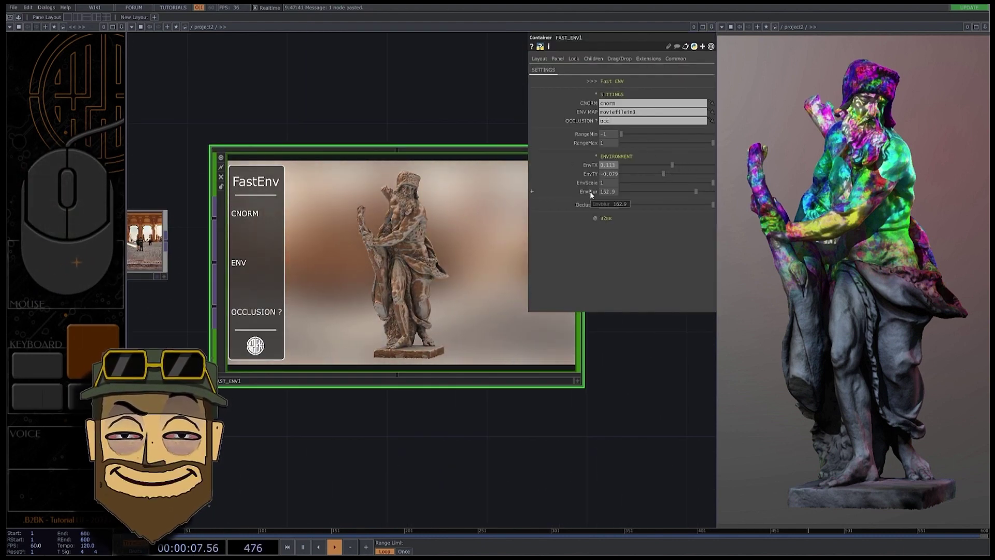
{"action": "mouse_move", "coordinate": [655, 191]}
{"action": "left_mouse_down"}
{"action": "mouse_move", "coordinate": [712, 191]}
{"action": "mouse_move", "coordinate": [666, 199]}
{"action": "left_mouse_up"}
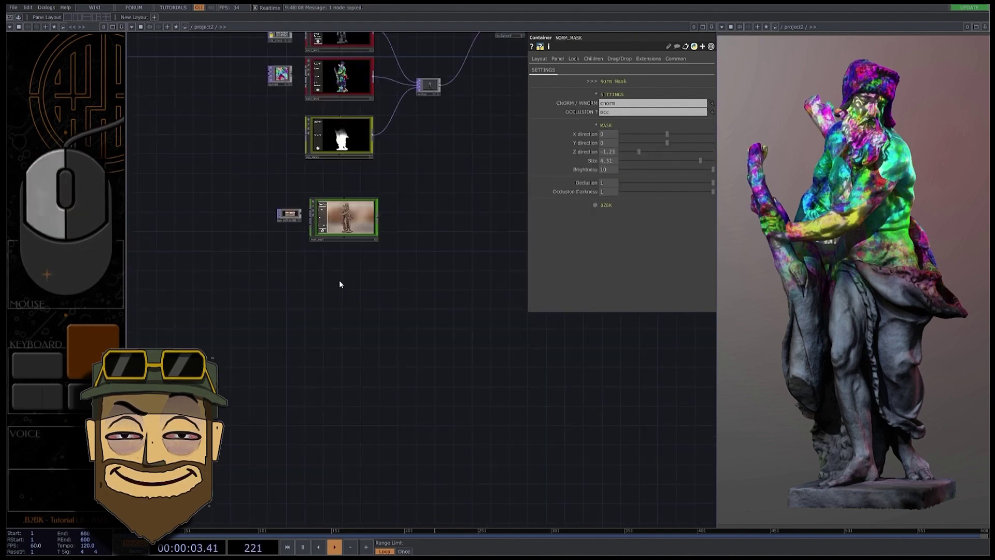
Paste a copy of the NORM_MASK component below FAST_ENV1 and try out its Z direction
{"action": "left_click_drag", "start_coordinate": [340, 277], "coordinate": [338, 278]}
{"action": "scroll", "coordinate": [347, 277], "scroll_direction": "up", "scroll_amount": 8}
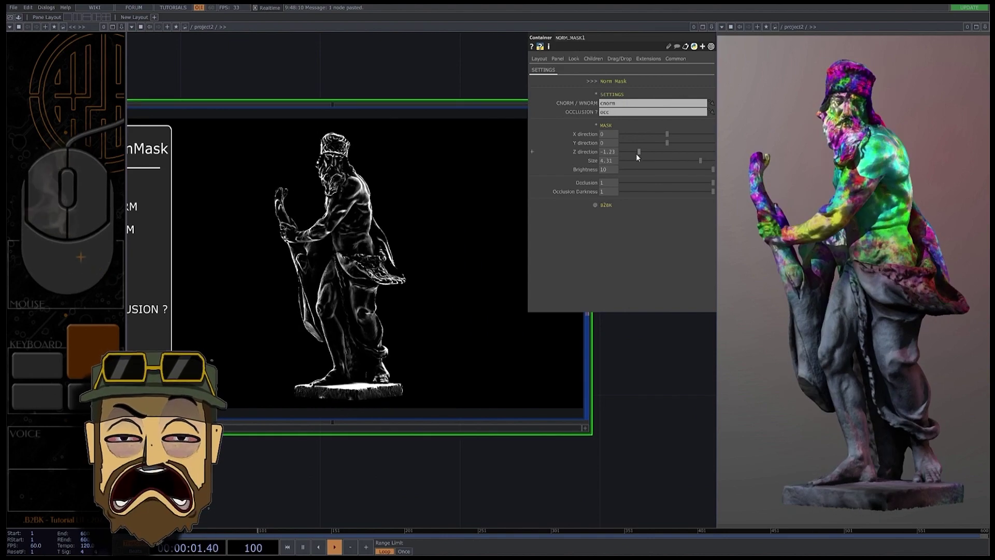
{"action": "mouse_move", "coordinate": [637, 152]}
{"action": "left_mouse_down"}
{"action": "mouse_move", "coordinate": [654, 155]}
{"action": "mouse_move", "coordinate": [639, 157]}
{"action": "left_mouse_up"}
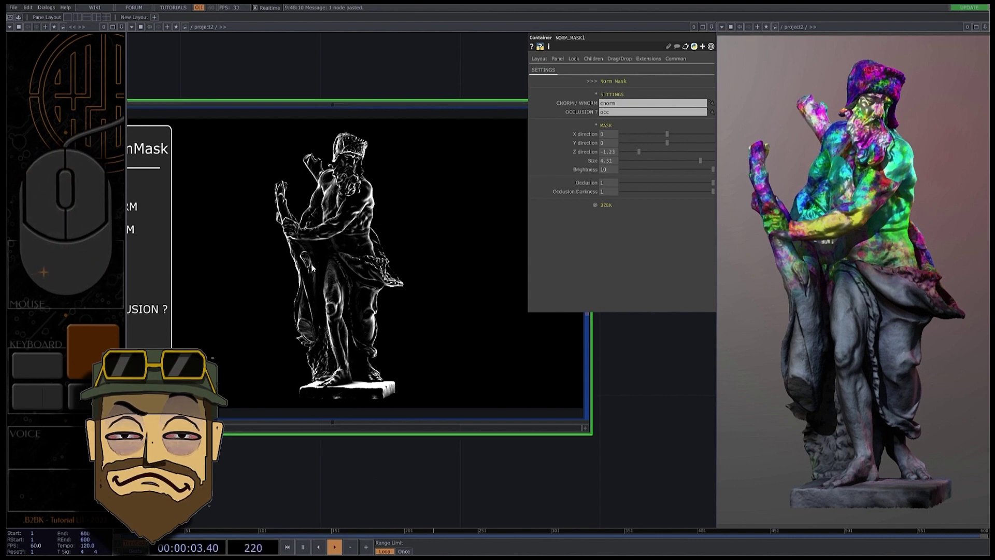
Add a Multiply TOP and connect FAST_ENV1 and NORM_MASK1 to its inputs
{"action": "key", "text": "h"}
{"action": "key", "text": "Tab"}
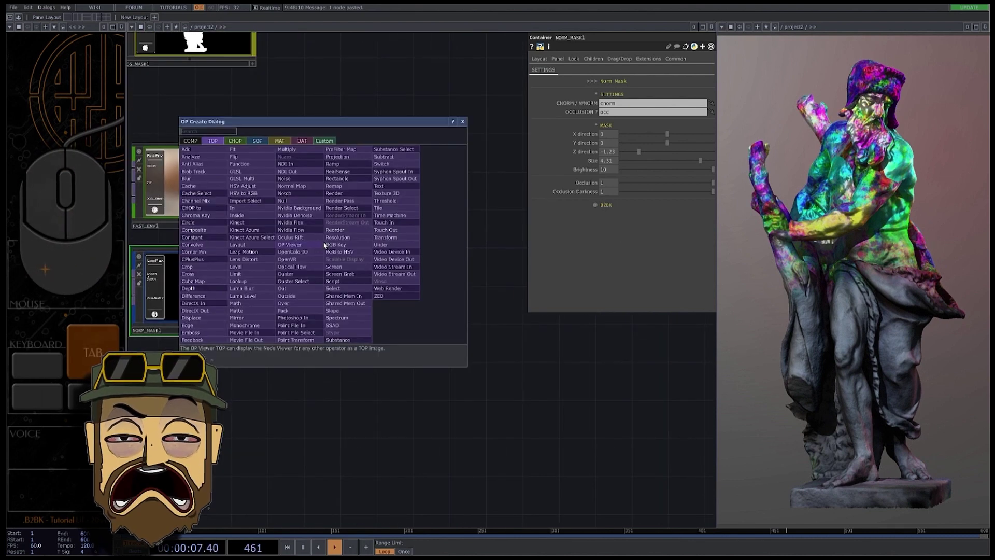
{"action": "type", "text": "mul"}
{"action": "left_click", "coordinate": [296, 150]}
{"action": "left_click", "coordinate": [289, 201]}
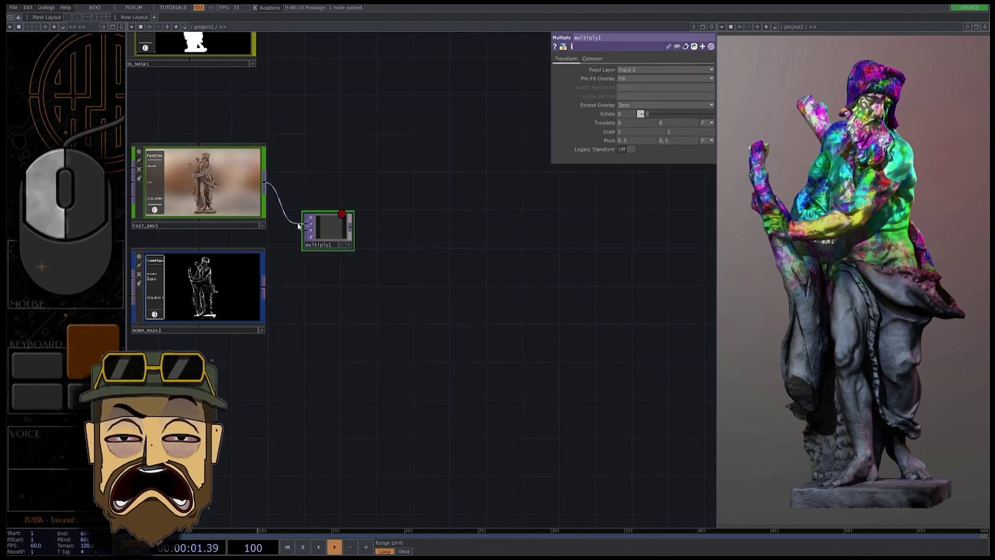
{"action": "left_click", "coordinate": [302, 239]}
{"action": "scroll", "coordinate": [316, 254], "scroll_direction": "up", "scroll_amount": 6}
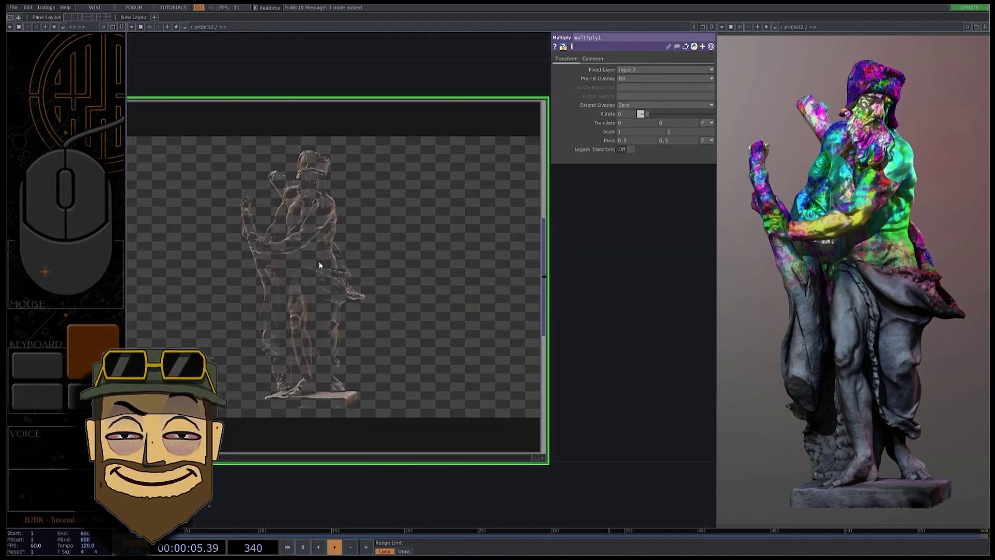
Add an Add TOP that combines the Matte TOP with the Multiply TOP and feed it into the background component
{"action": "scroll", "coordinate": [292, 281], "scroll_direction": "down", "scroll_amount": 8}
{"action": "key", "text": "Tab"}
{"action": "type", "text": "a"}
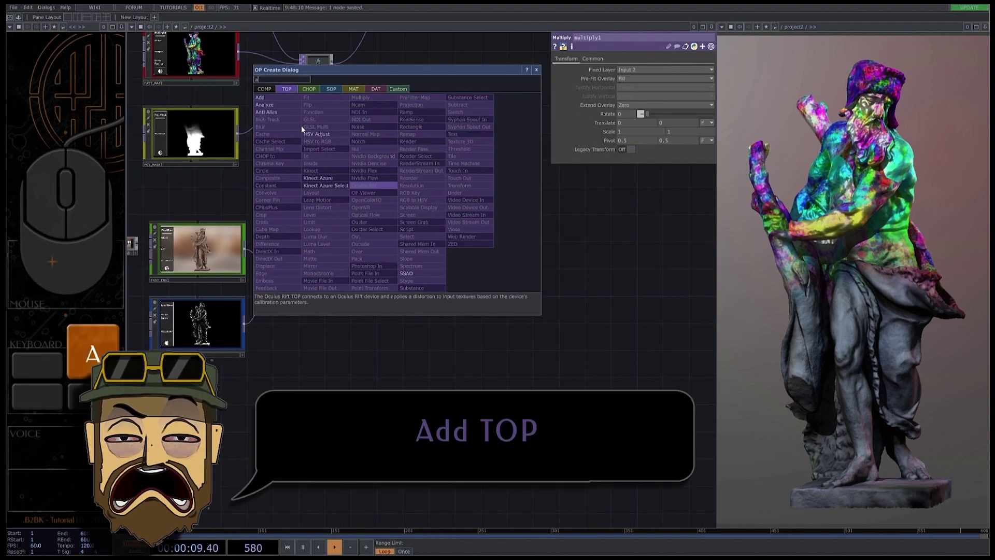
{"action": "key", "text": "Return"}
{"action": "left_click", "coordinate": [380, 167]}
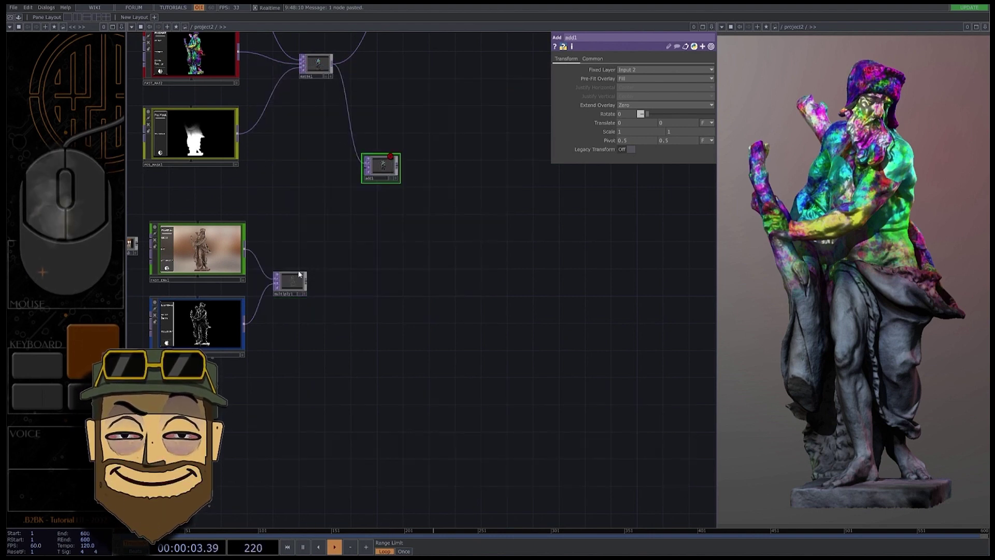
{"action": "left_click_drag", "start_coordinate": [349, 184], "coordinate": [368, 168]}
{"action": "scroll", "coordinate": [378, 161], "scroll_direction": "down", "scroll_amount": 5}
{"action": "left_click_drag", "start_coordinate": [412, 122], "coordinate": [373, 178]}
{"action": "scroll", "coordinate": [375, 178], "scroll_direction": "up", "scroll_amount": 2}
{"action": "left_click_drag", "start_coordinate": [340, 235], "coordinate": [348, 100]}
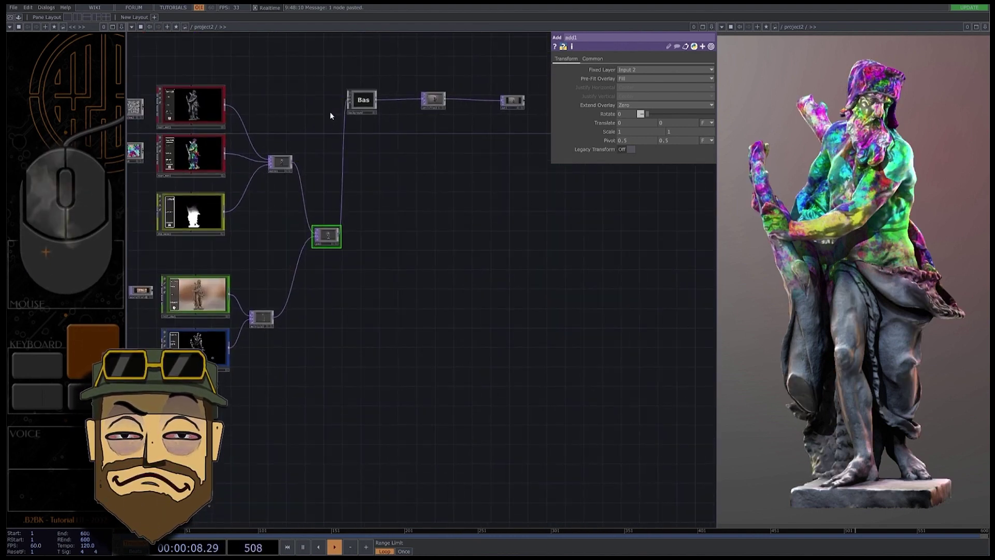
Move the background, Anti Alias and Out nodes together further along the chain, in line with the Add TOP
{"action": "right_click_drag", "start_coordinate": [530, 167], "coordinate": [343, 72]}
{"action": "left_click_drag", "start_coordinate": [362, 100], "coordinate": [515, 245]}
{"action": "left_click_drag", "start_coordinate": [327, 235], "coordinate": [342, 245]}
{"action": "left_click_drag", "start_coordinate": [881, 311], "coordinate": [861, 325]}
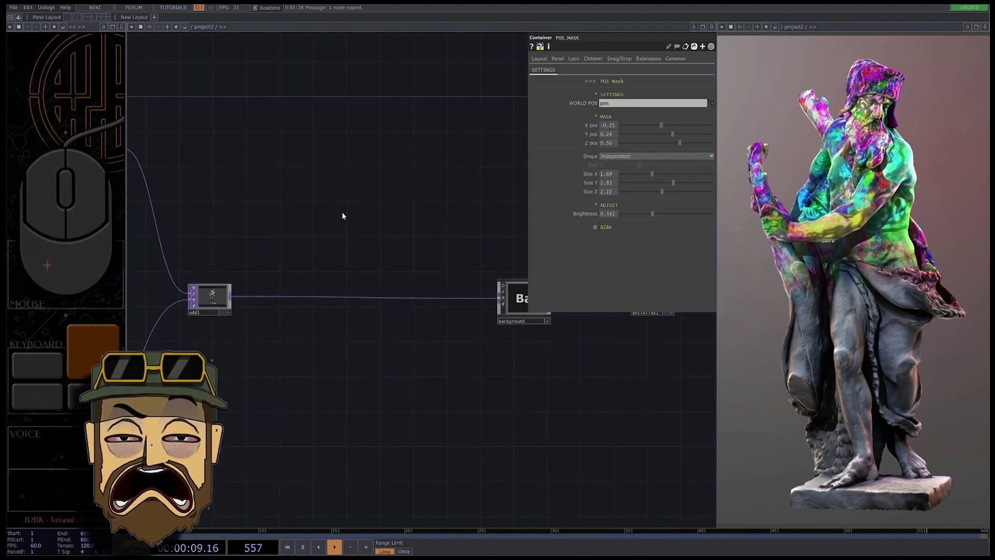
Paste a copy of POS_MASK and set its Y pos to -0.35, Z pos to 0.23, Size X to 2.32 and Size Z to 5
{"action": "key", "text": "ctrl+v"}
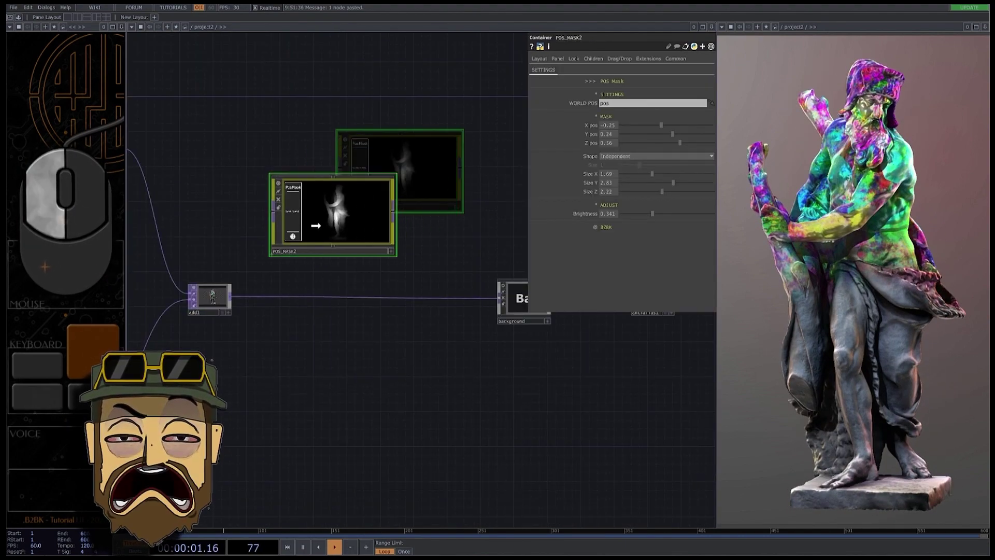
{"action": "scroll", "coordinate": [347, 211], "scroll_direction": "up", "scroll_amount": 1}
{"action": "scroll", "coordinate": [347, 211], "scroll_direction": "up", "scroll_amount": 2}
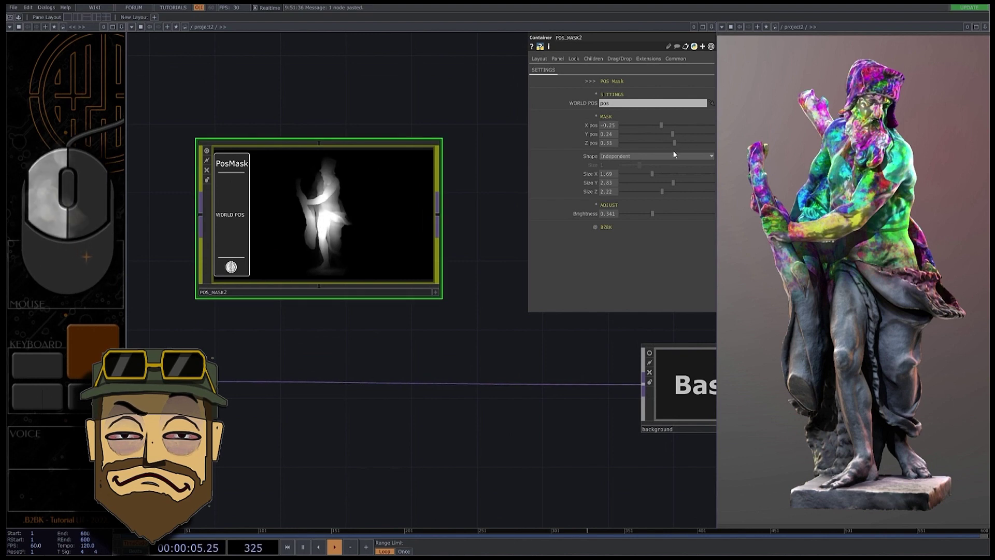
{"action": "left_click_drag", "start_coordinate": [679, 142], "coordinate": [659, 134]}
{"action": "scroll", "coordinate": [424, 209], "scroll_direction": "down", "scroll_amount": 6}
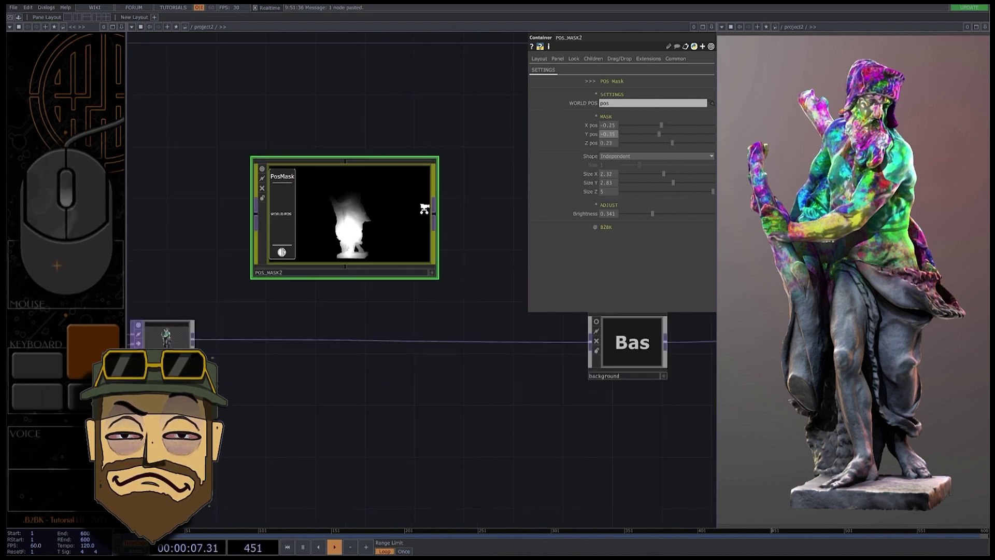
Add a Select TOP above POS_MASK2 and reference the wireframe TOP in it
{"action": "left_click_drag", "start_coordinate": [340, 220], "coordinate": [322, 185]}
{"action": "scroll", "coordinate": [340, 160], "scroll_direction": "up", "scroll_amount": 2}
{"action": "key", "text": "Tab"}
{"action": "type", "text": "se"}
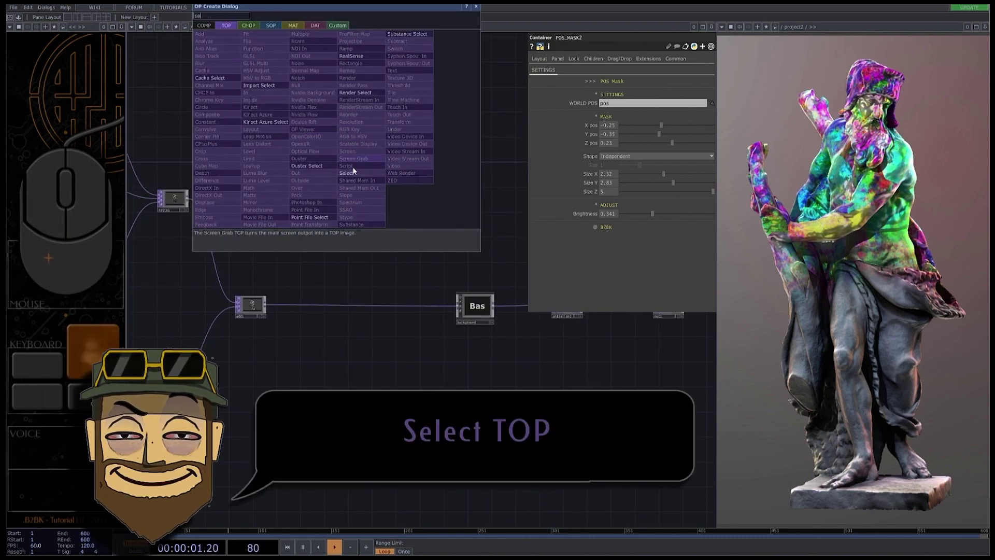
{"action": "left_click", "coordinate": [346, 173]}
{"action": "left_click", "coordinate": [346, 138]}
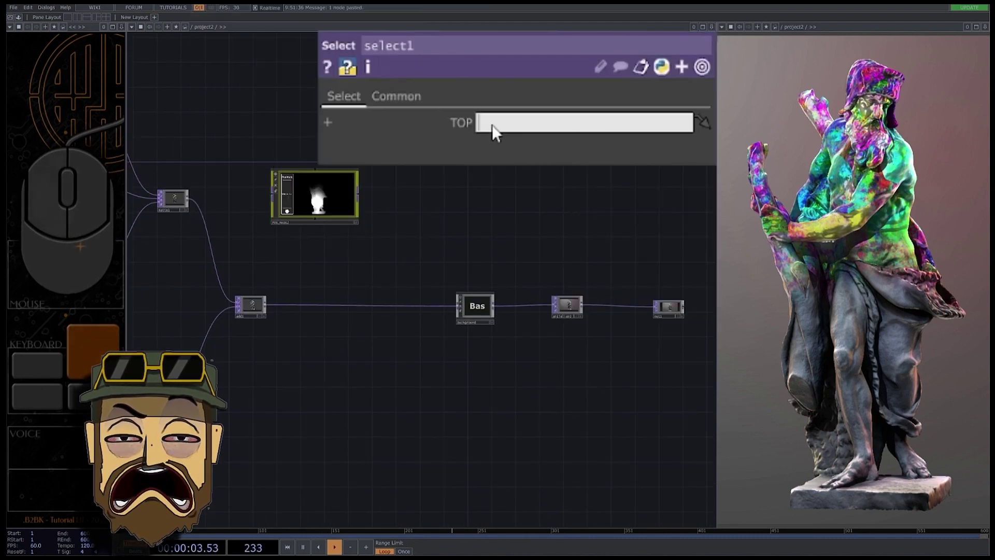
{"action": "left_click", "coordinate": [492, 124]}
{"action": "type", "text": "wireframe"}
{"action": "key", "text": "Return"}
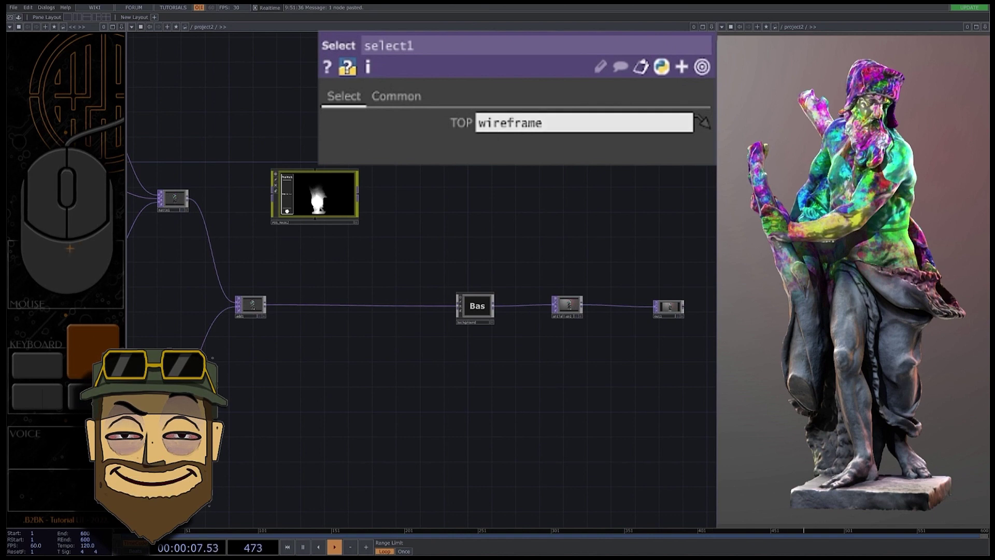
{"action": "scroll", "coordinate": [370, 154], "scroll_direction": "up", "scroll_amount": 3}
{"action": "scroll", "coordinate": [370, 154], "scroll_direction": "up", "scroll_amount": 2}
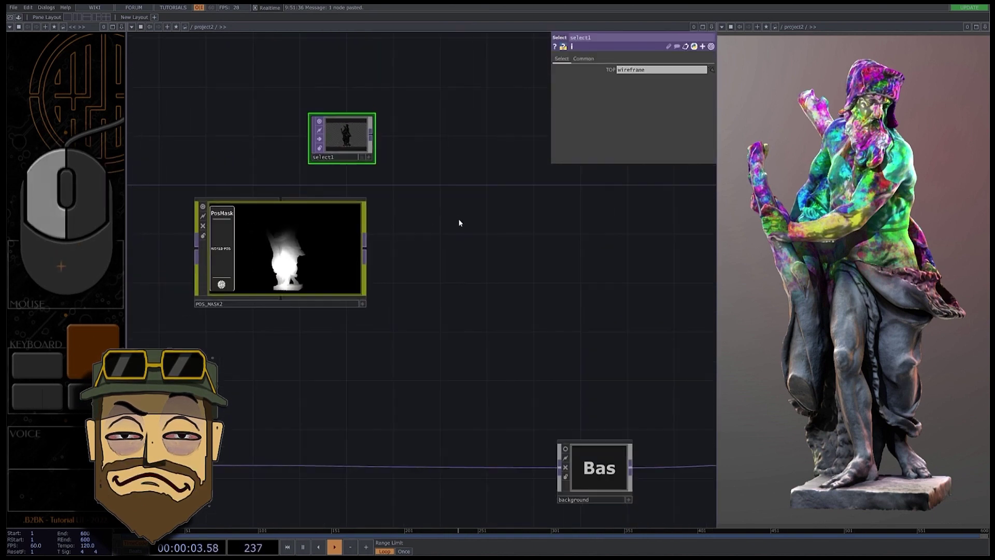
Add a Multiply TOP and connect the wireframe Select TOP and POS_MASK2 to its inputs
{"action": "key", "text": "Tab"}
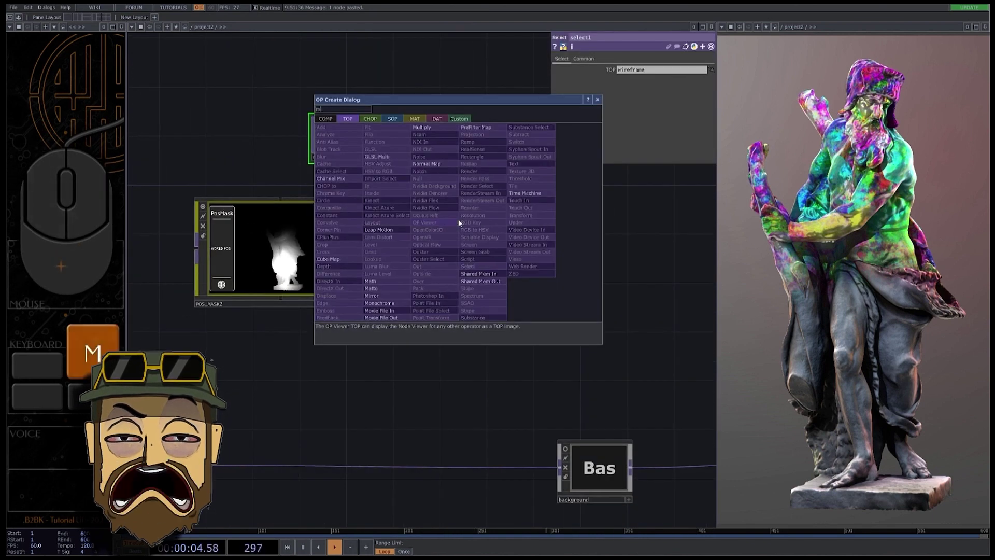
{"action": "type", "text": "mu"}
{"action": "key", "text": "Return"}
{"action": "left_click", "coordinate": [433, 207]}
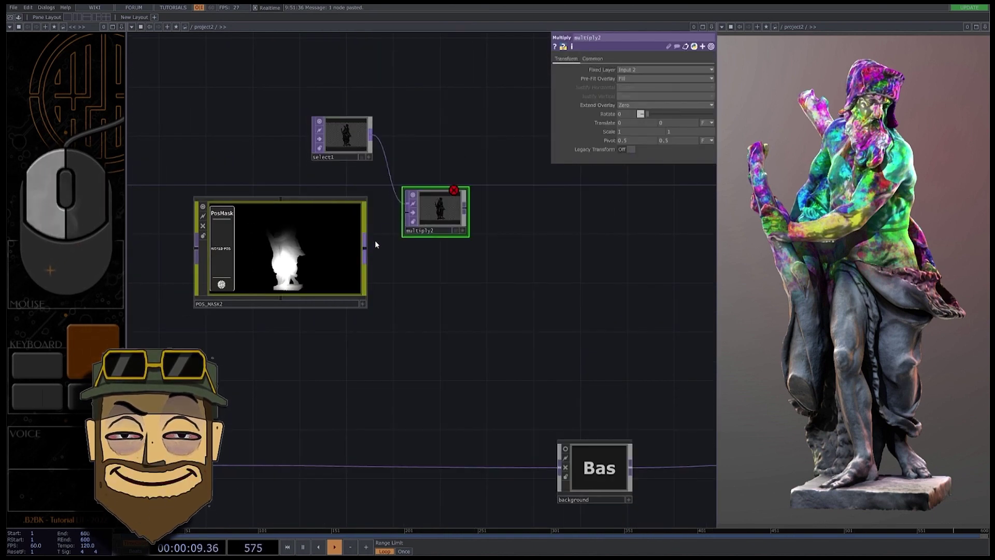
{"action": "left_click_drag", "start_coordinate": [364, 248], "coordinate": [406, 212]}
{"action": "scroll", "coordinate": [440, 212], "scroll_direction": "up", "scroll_amount": 7}
{"action": "scroll", "coordinate": [390, 216], "scroll_direction": "down", "scroll_amount": 6}
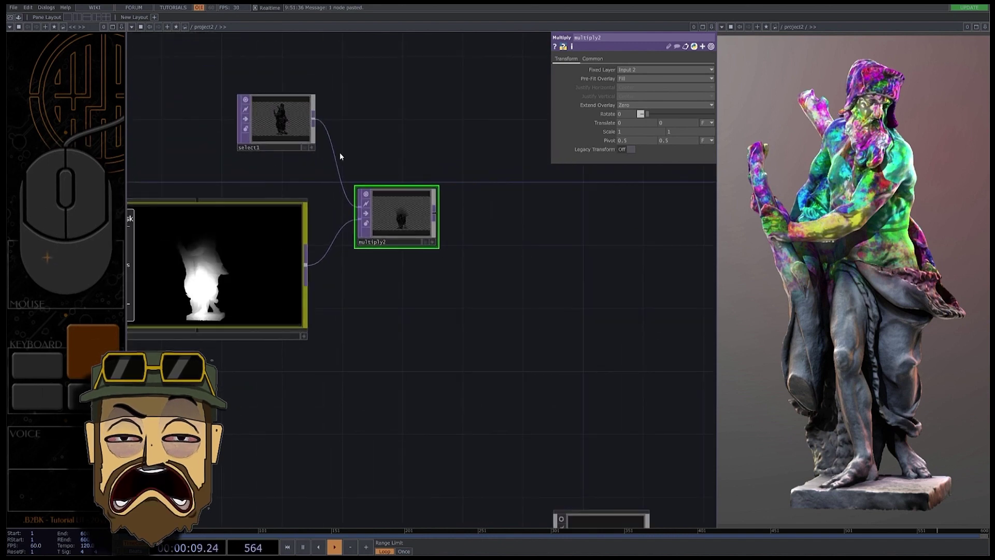
Insert a Level TOP between the wireframe Select TOP and the Multiply TOP and lower its opacity to about 0.77
{"action": "right_click", "coordinate": [336, 146]}
{"action": "left_click", "coordinate": [351, 148]}
{"action": "type", "text": "le"}
{"action": "left_click", "coordinate": [270, 166]}
{"action": "left_click", "coordinate": [367, 120]}
{"action": "left_click", "coordinate": [622, 59]}
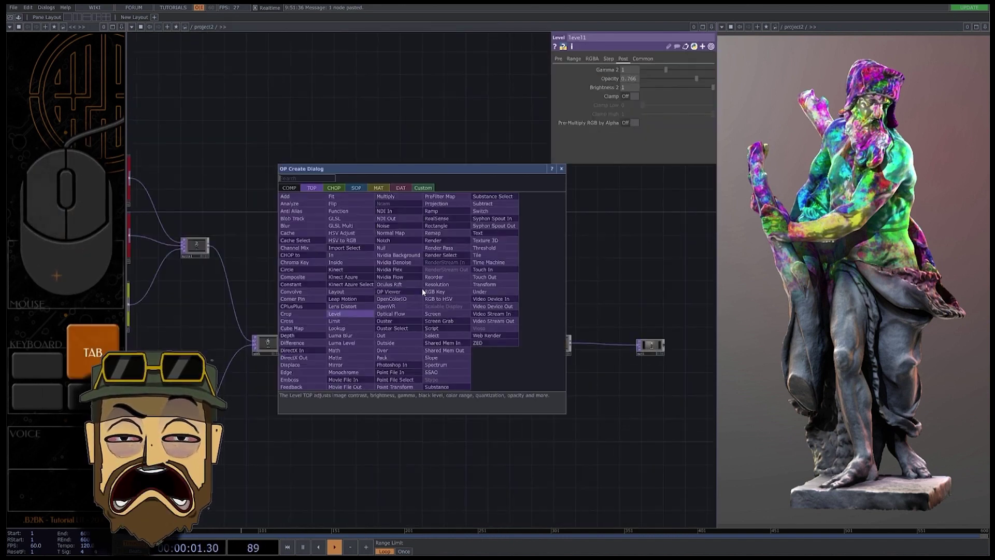
Insert a Composite TOP before the background component to blend in the masked wireframe, and choose its operation
{"action": "left_click", "coordinate": [304, 279]}
{"action": "left_click", "coordinate": [425, 291]}
{"action": "left_click", "coordinate": [631, 105]}
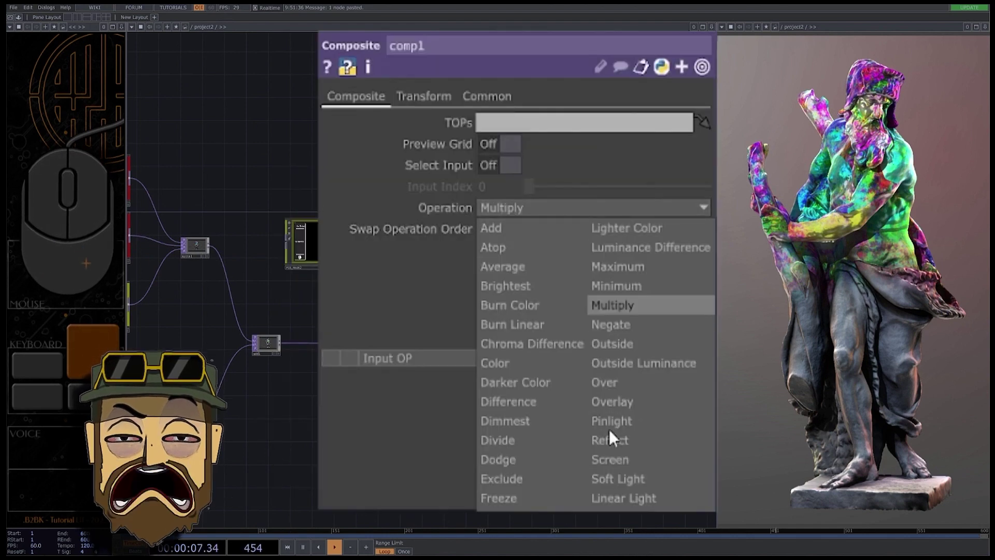
{"action": "left_click", "coordinate": [666, 208]}
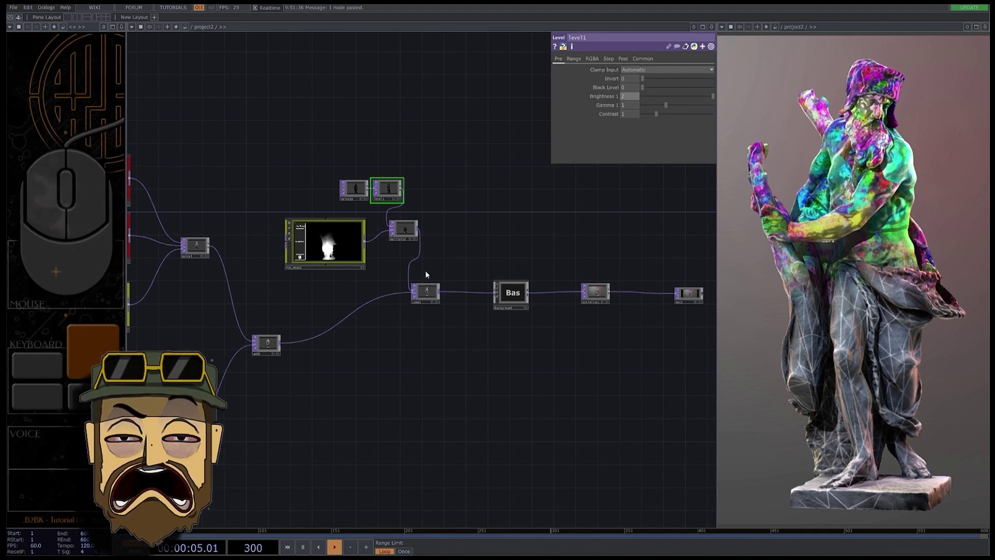
{"action": "left_click", "coordinate": [325, 244]}
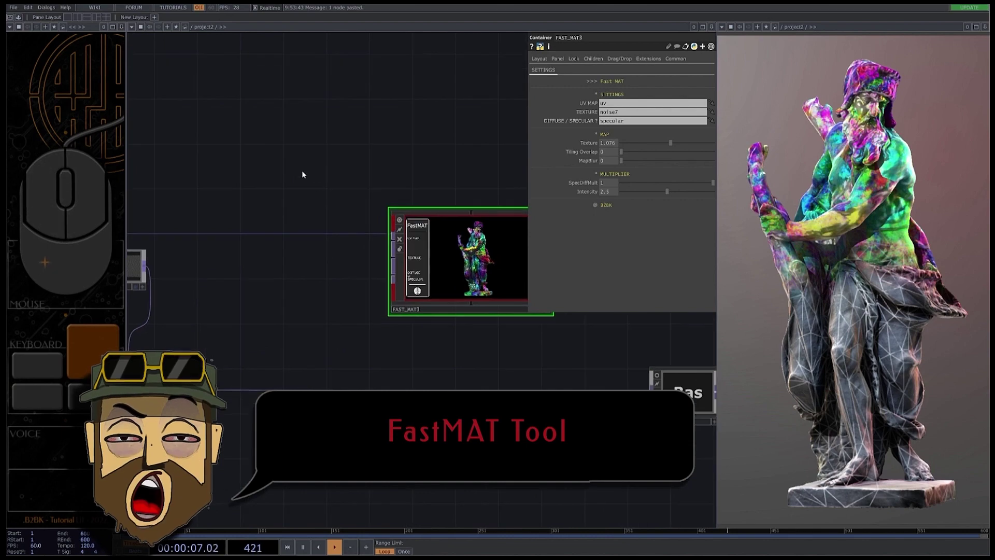
Add a Noise TOP beside FAST_MAT3 as a source for its texture
{"action": "key", "text": "Tab"}
{"action": "type", "text": "noi"}
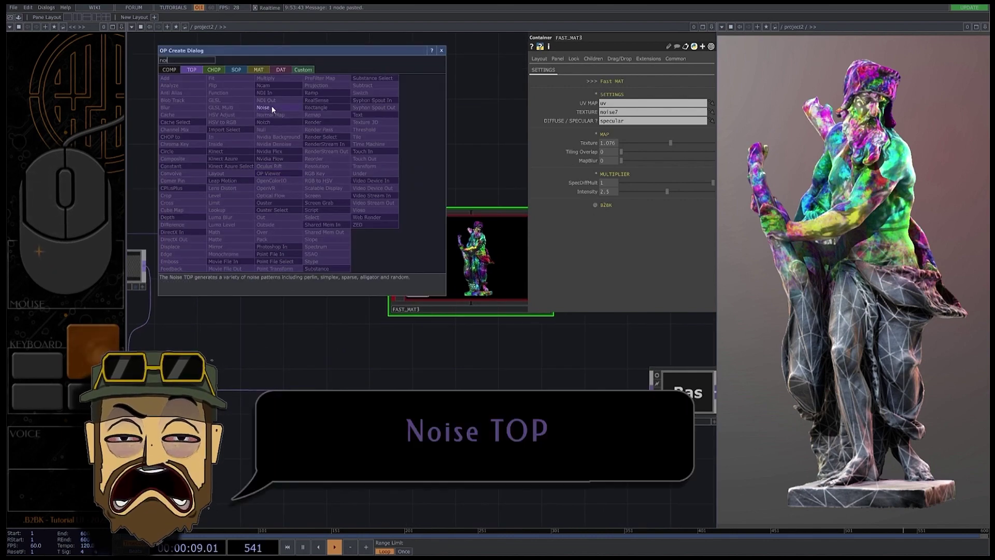
{"action": "left_click", "coordinate": [272, 107]}
{"action": "left_click", "coordinate": [302, 192]}
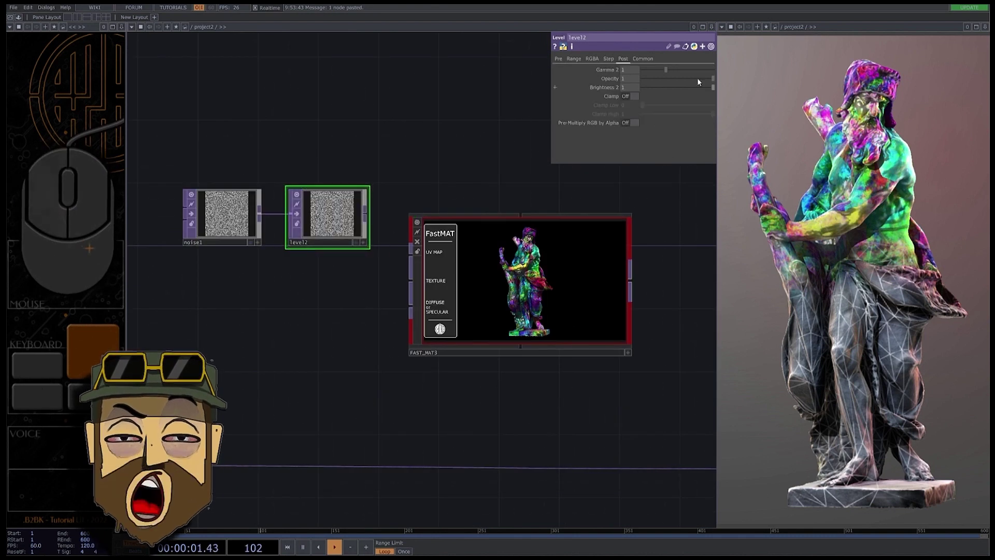
Tint the noise rusty orange through the Level TOP and reduce the Noise TOP's period for a finer pattern
{"action": "left_click_drag", "start_coordinate": [712, 96], "coordinate": [682, 99]}
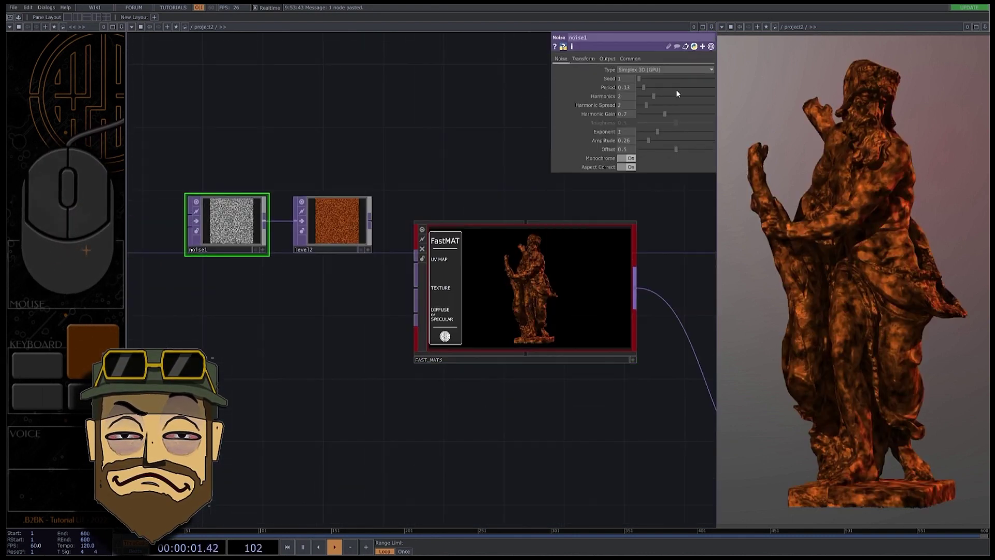
{"action": "left_click_drag", "start_coordinate": [644, 87], "coordinate": [639, 89]}
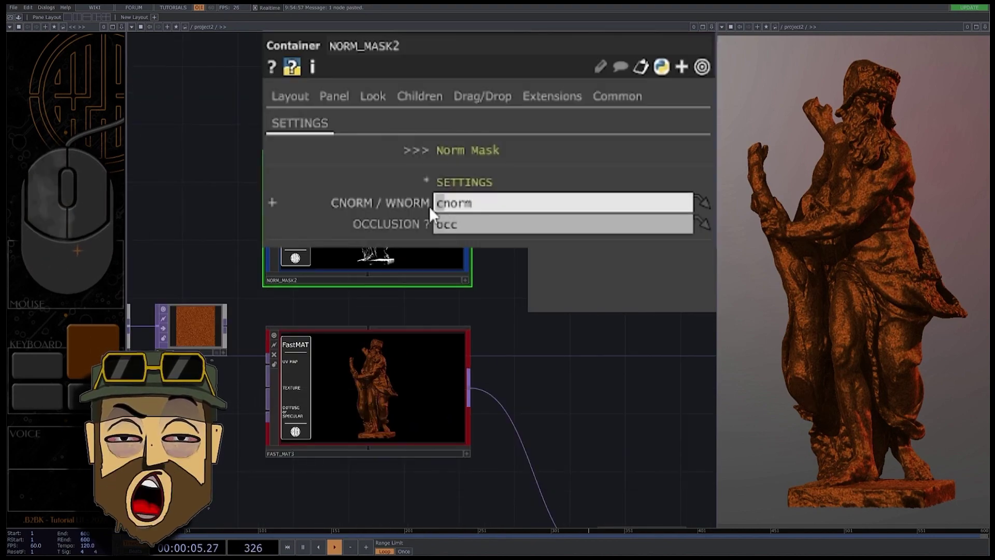
Switch NORM_MASK2's normal source to wnorm and set its Brightness to 5 and Z direction to -1.61
{"action": "left_click", "coordinate": [435, 206]}
{"action": "left_click", "coordinate": [445, 234]}
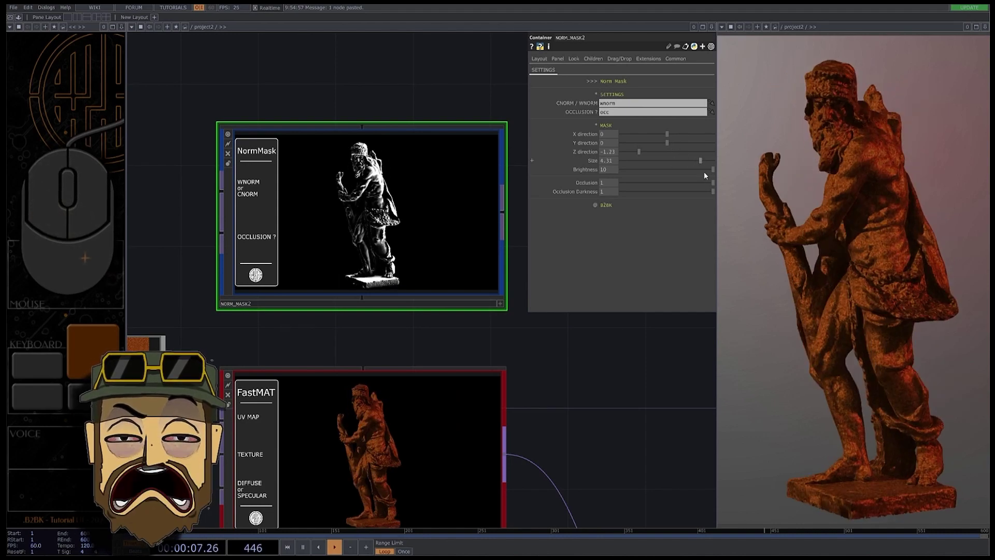
{"action": "left_click", "coordinate": [702, 170]}
{"action": "middle_click_drag", "start_coordinate": [608, 170], "coordinate": [615, 163]}
{"action": "left_click_drag", "start_coordinate": [637, 152], "coordinate": [630, 152]}
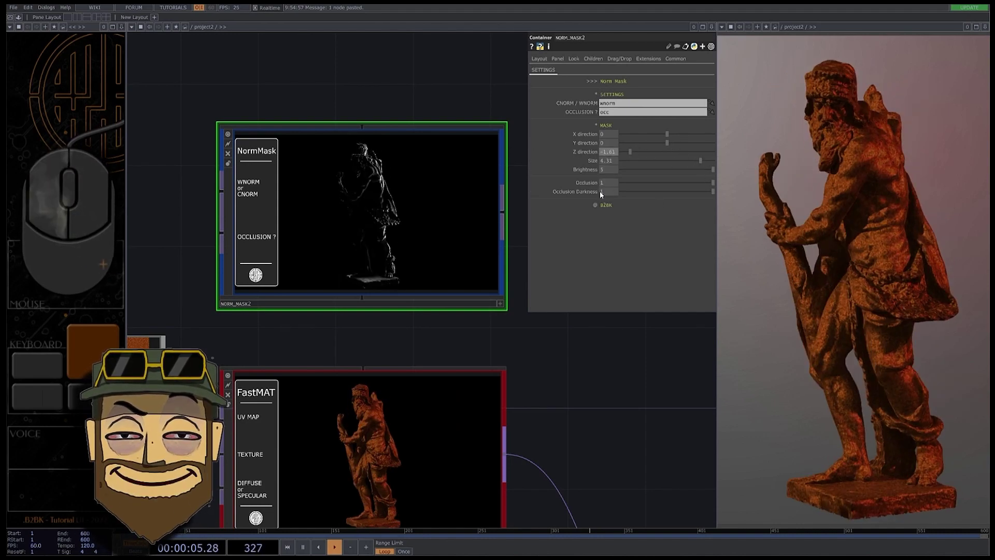
Add a Multiply TOP that combines the NORM_MASK2 output with the rust material from FAST_MAT3
{"action": "scroll", "coordinate": [147, 206], "scroll_direction": "down", "scroll_amount": 5}
{"action": "key", "text": "Tab"}
{"action": "type", "text": "mu"}
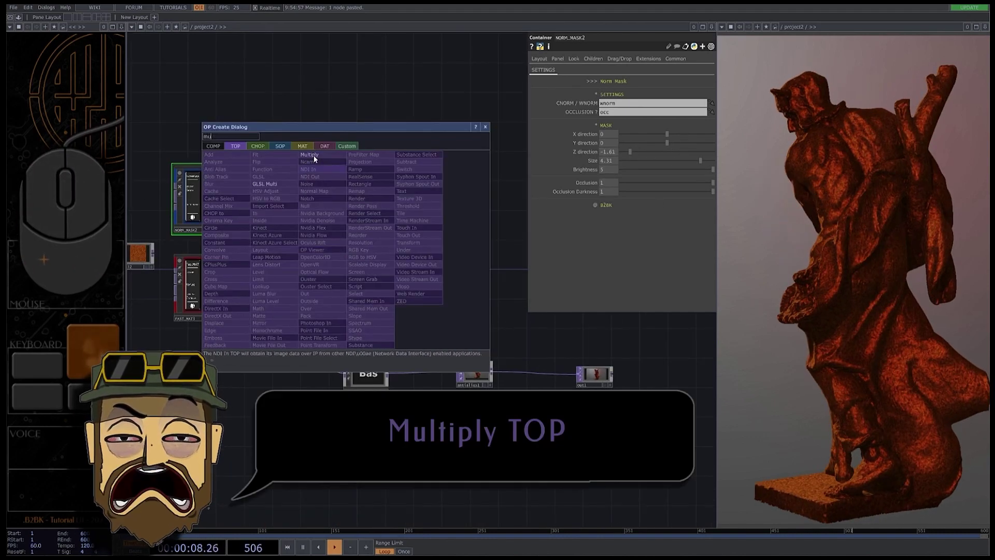
{"action": "left_click", "coordinate": [314, 159]}
{"action": "left_click", "coordinate": [322, 236]}
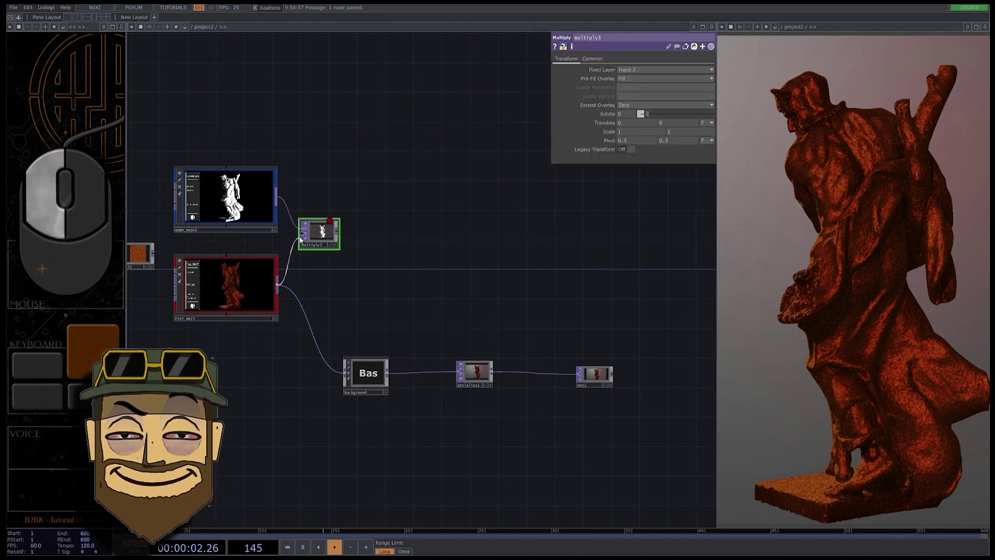
{"action": "left_click_drag", "start_coordinate": [299, 237], "coordinate": [301, 237]}
Add an Over TOP before the background component to lay the masked rust over the existing statue composite
{"action": "scroll", "coordinate": [369, 331], "scroll_direction": "down", "scroll_amount": 2}
{"action": "right_click_drag", "start_coordinate": [566, 403], "coordinate": [361, 349]}
{"action": "left_click_drag", "start_coordinate": [376, 358], "coordinate": [497, 353]}
{"action": "left_click", "coordinate": [408, 311]}
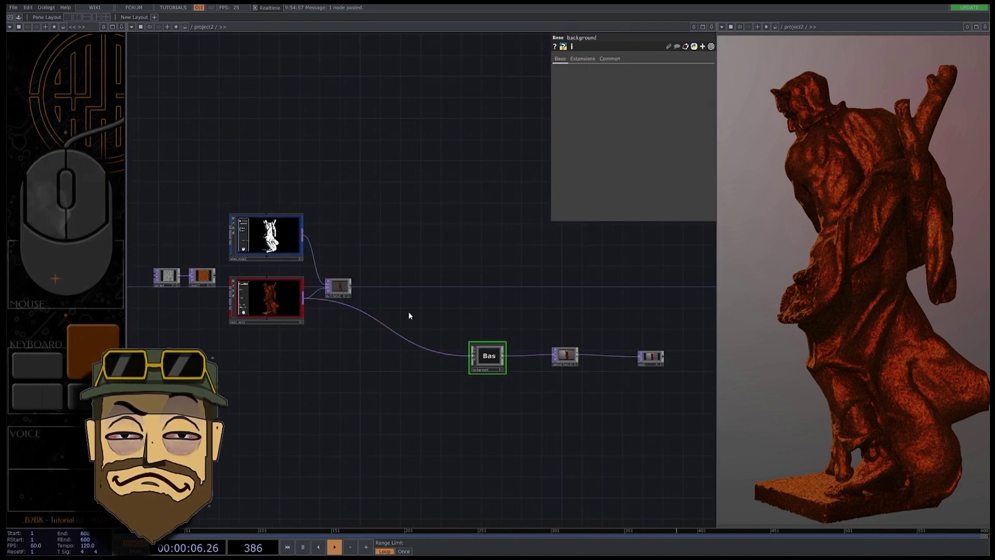
{"action": "key", "text": "Tab"}
{"action": "left_click", "coordinate": [376, 368]}
{"action": "left_click", "coordinate": [382, 356]}
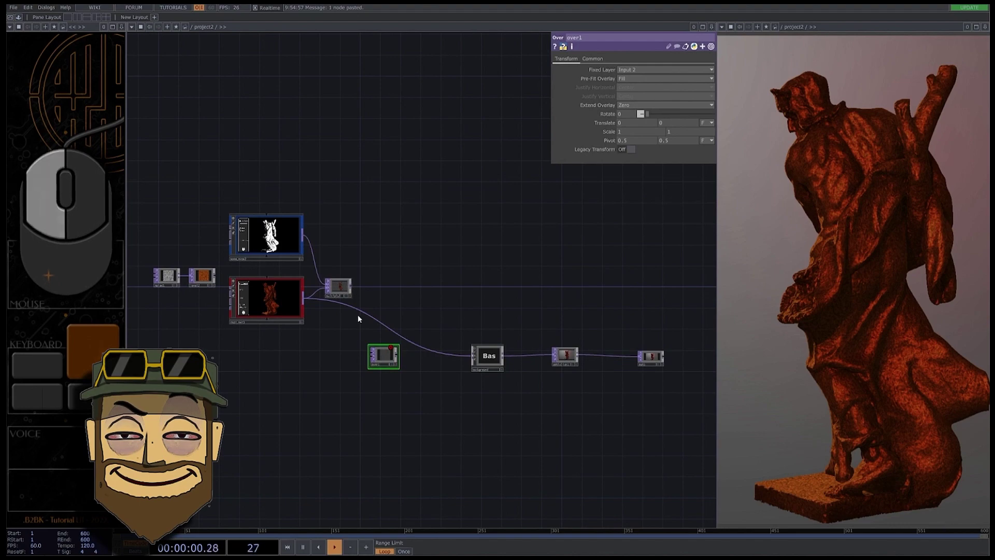
{"action": "scroll", "coordinate": [409, 366], "scroll_direction": "up", "scroll_amount": 3}
{"action": "left_click_drag", "start_coordinate": [386, 344], "coordinate": [522, 345]}
{"action": "mouse_move", "coordinate": [845, 295]}
{"action": "left_mouse_down"}
{"action": "mouse_move", "coordinate": [912, 308]}
{"action": "mouse_move", "coordinate": [834, 311]}
{"action": "left_mouse_up"}
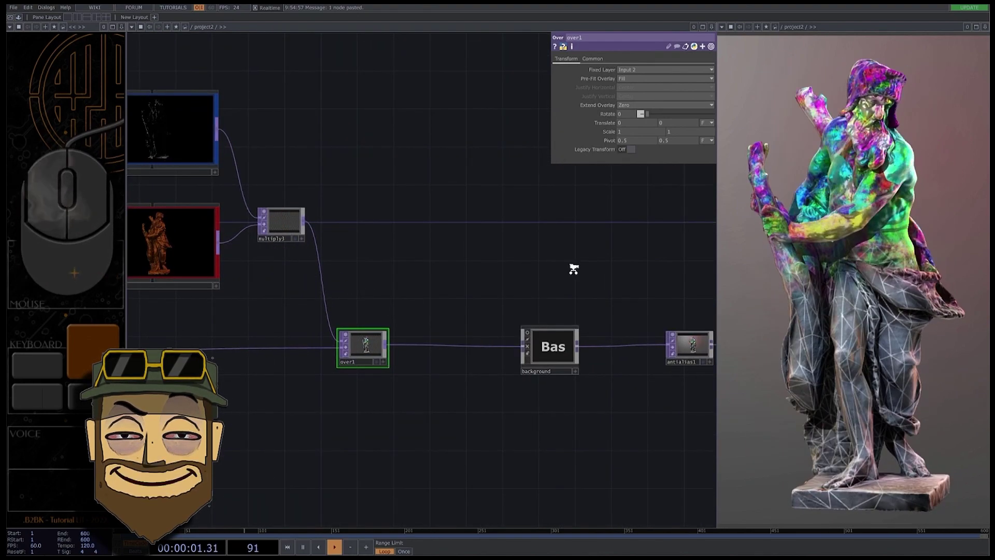
Insert a Null TOP between the Over TOP and the background component and collapse it into its own Base component
{"action": "scroll", "coordinate": [565, 269], "scroll_direction": "down", "scroll_amount": 7}
{"action": "scroll", "coordinate": [461, 297], "scroll_direction": "down", "scroll_amount": 2}
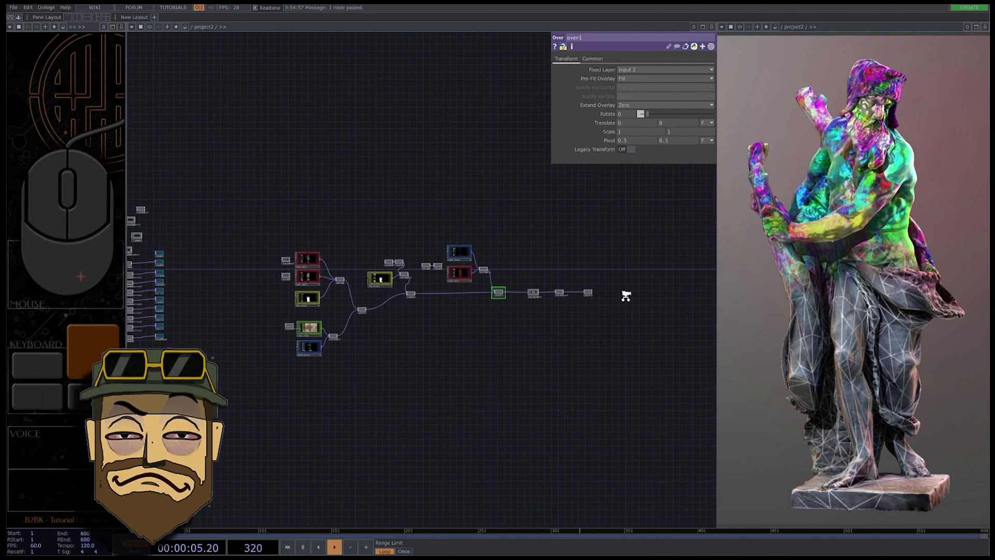
{"action": "scroll", "coordinate": [624, 293], "scroll_direction": "up", "scroll_amount": 5}
{"action": "right_click_drag", "start_coordinate": [581, 316], "coordinate": [362, 278]}
{"action": "left_click_drag", "start_coordinate": [364, 279], "coordinate": [461, 278]}
{"action": "scroll", "coordinate": [339, 290], "scroll_direction": "up", "scroll_amount": 2}
{"action": "right_click", "coordinate": [366, 279]}
{"action": "left_click", "coordinate": [369, 272]}
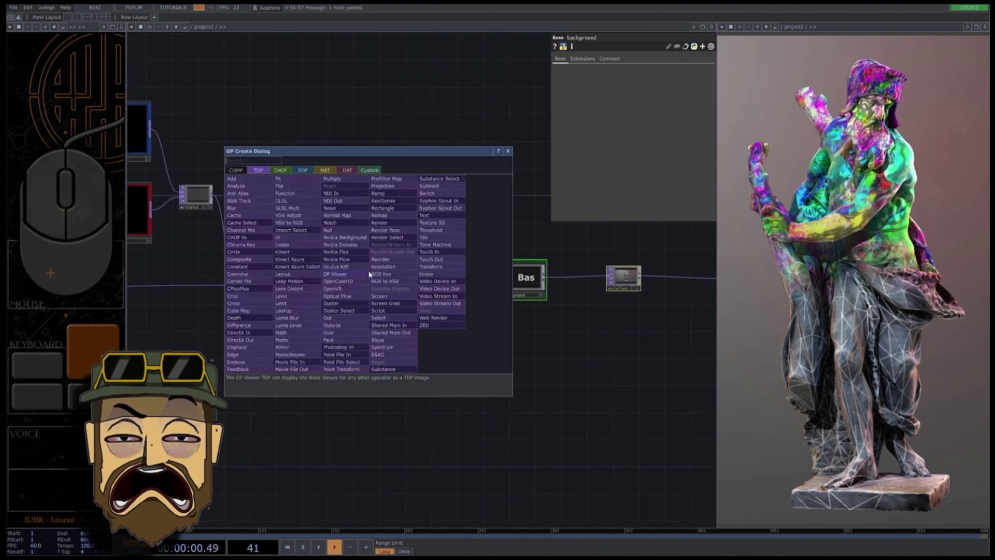
{"action": "type", "text": "nu"}
{"action": "left_click", "coordinate": [334, 233]}
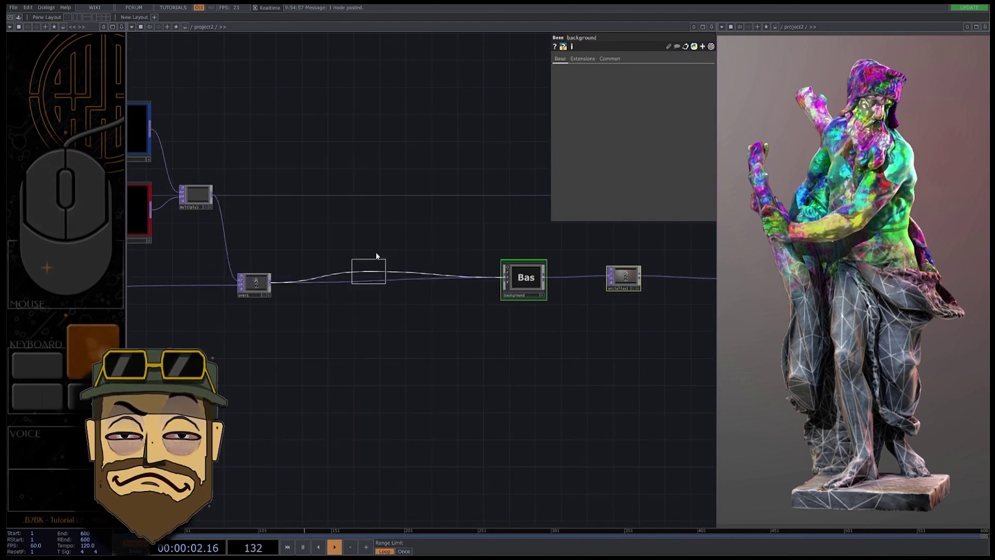
{"action": "left_click", "coordinate": [386, 281]}
{"action": "right_click", "coordinate": [423, 335]}
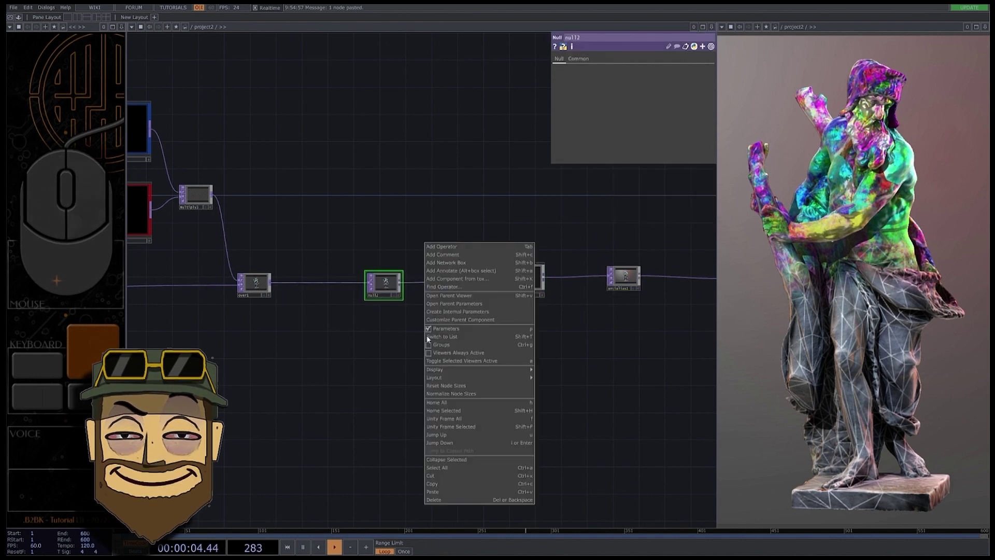
{"action": "left_click", "coordinate": [465, 459]}
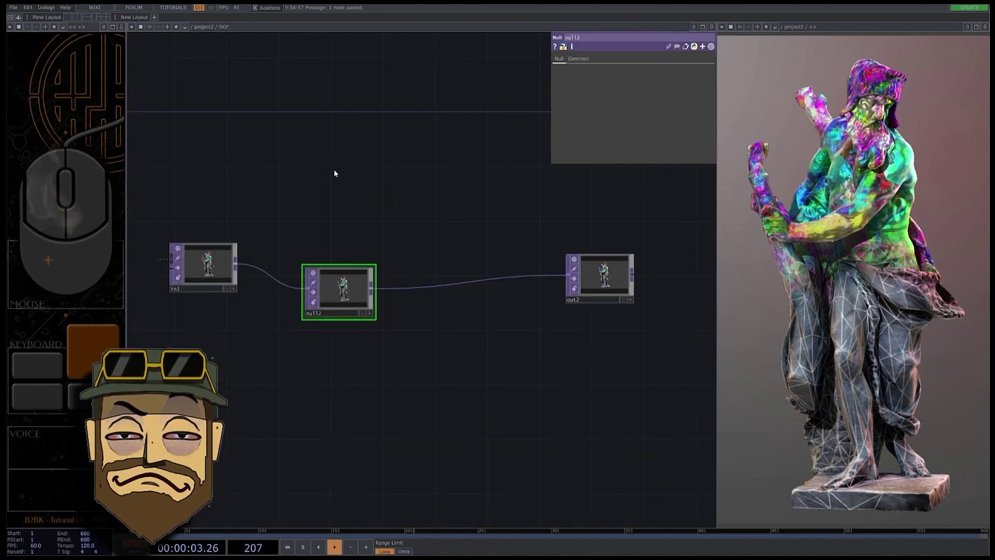
Add a Select TOP inside the DOF component and point it to ../depth
{"action": "key", "text": "Tab"}
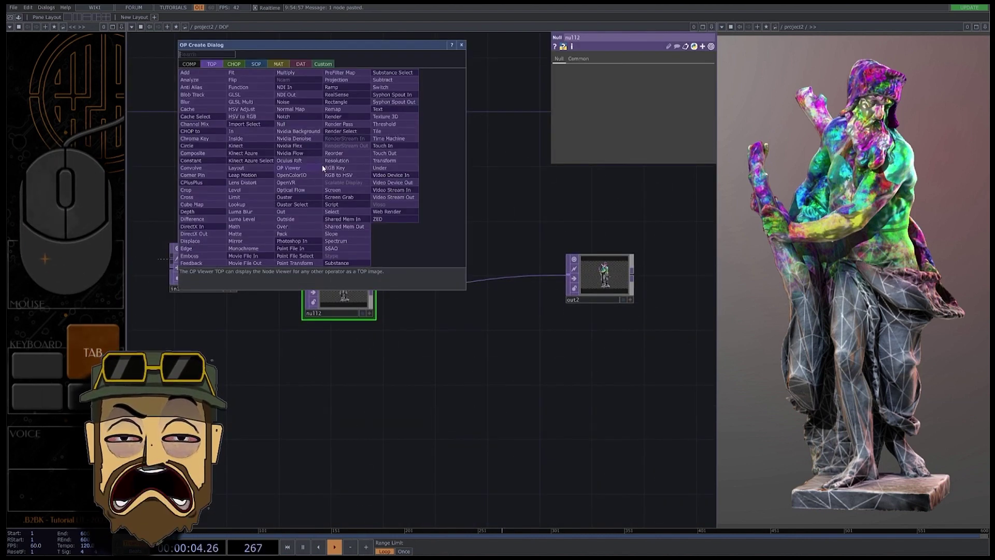
{"action": "left_click", "coordinate": [333, 211]}
{"action": "left_click", "coordinate": [289, 169]}
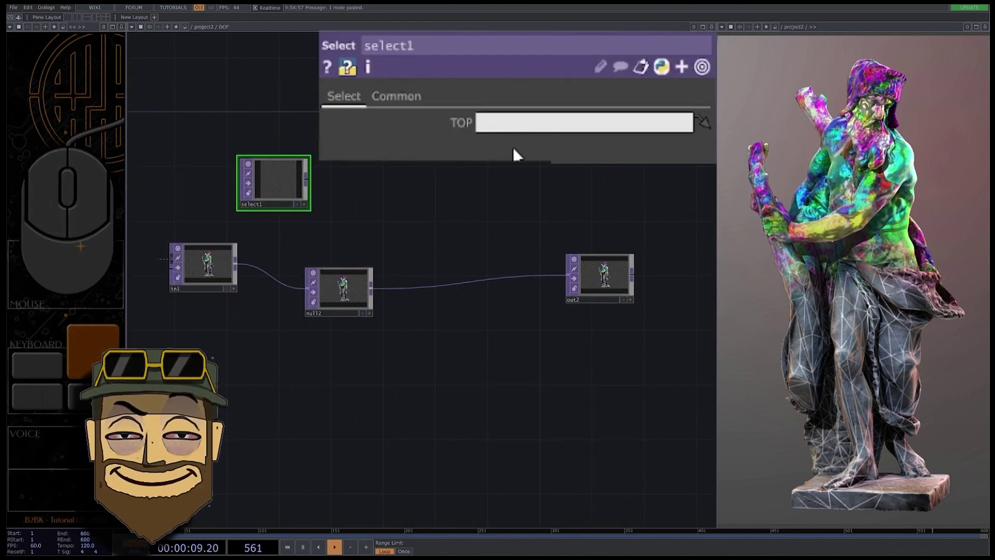
{"action": "type", "text": "../depth"}
{"action": "key", "text": "Return"}
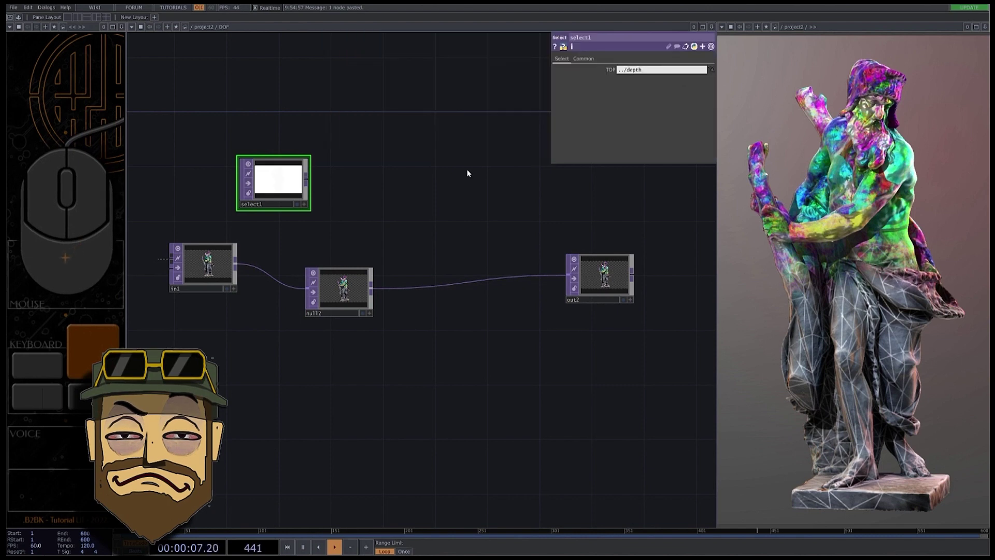
Connect a Threshold TOP after the depth Select TOP and set its Comparator to Not Equal
{"action": "right_click", "coordinate": [306, 182]}
{"action": "left_click", "coordinate": [367, 149]}
{"action": "left_click", "coordinate": [381, 182]}
{"action": "left_click", "coordinate": [510, 123]}
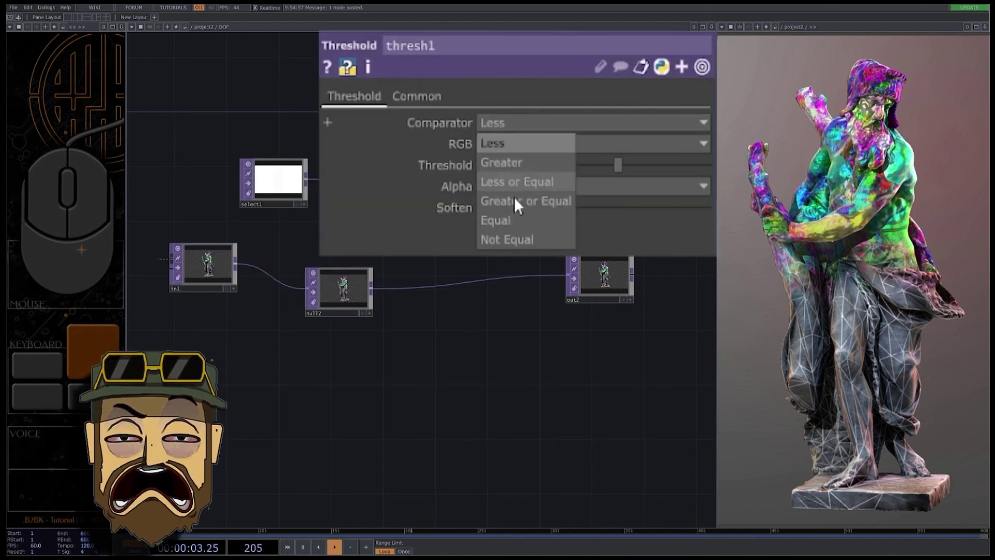
{"action": "left_click", "coordinate": [513, 239]}
Set the Threshold TOP's Threshold to 0.981 and fine-tune Soften to a very small value for a grey depth gradient
{"action": "scroll", "coordinate": [375, 180], "scroll_direction": "up", "scroll_amount": 2}
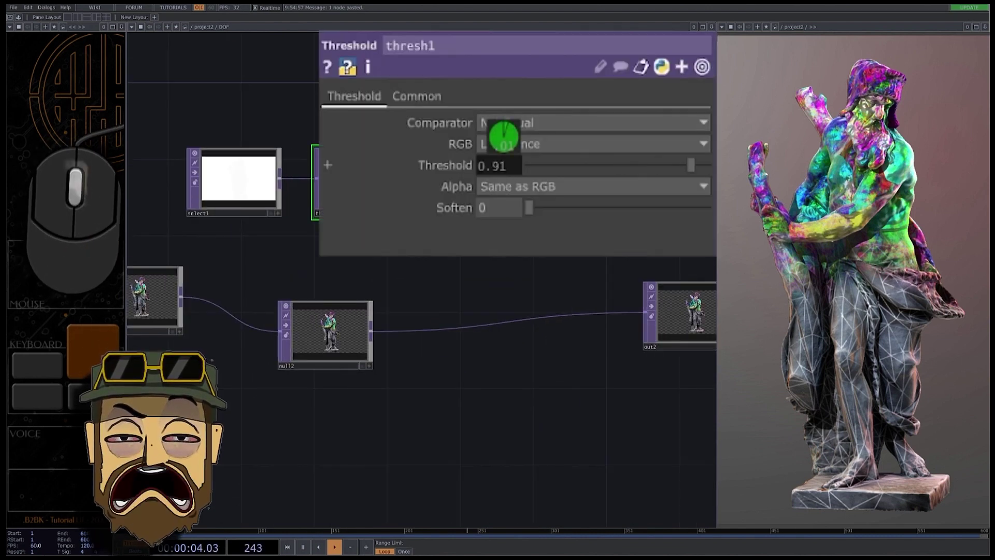
{"action": "middle_click_drag", "start_coordinate": [504, 138], "coordinate": [519, 138]}
{"action": "left_click_drag", "start_coordinate": [529, 207], "coordinate": [570, 212]}
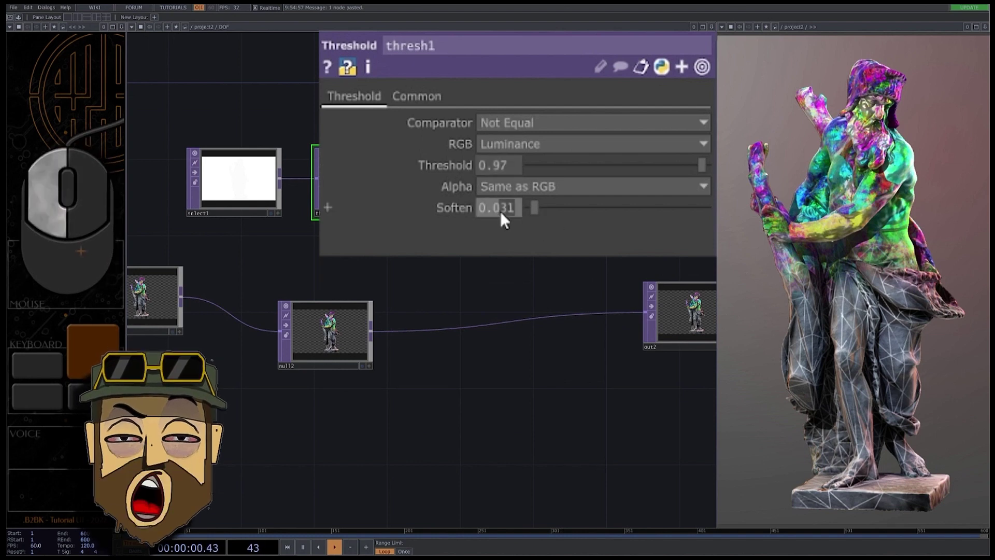
{"action": "type", "text": "02"}
{"action": "key", "text": "Return"}
{"action": "scroll", "coordinate": [383, 155], "scroll_direction": "up", "scroll_amount": 5}
{"action": "left_click_drag", "start_coordinate": [497, 218], "coordinate": [426, 332]}
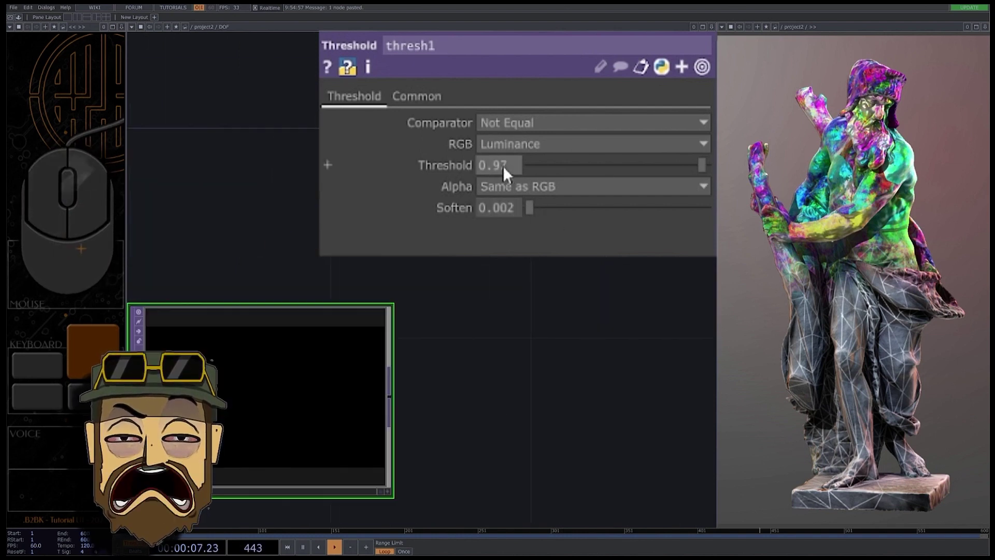
{"action": "middle_click_drag", "start_coordinate": [502, 166], "coordinate": [495, 136]}
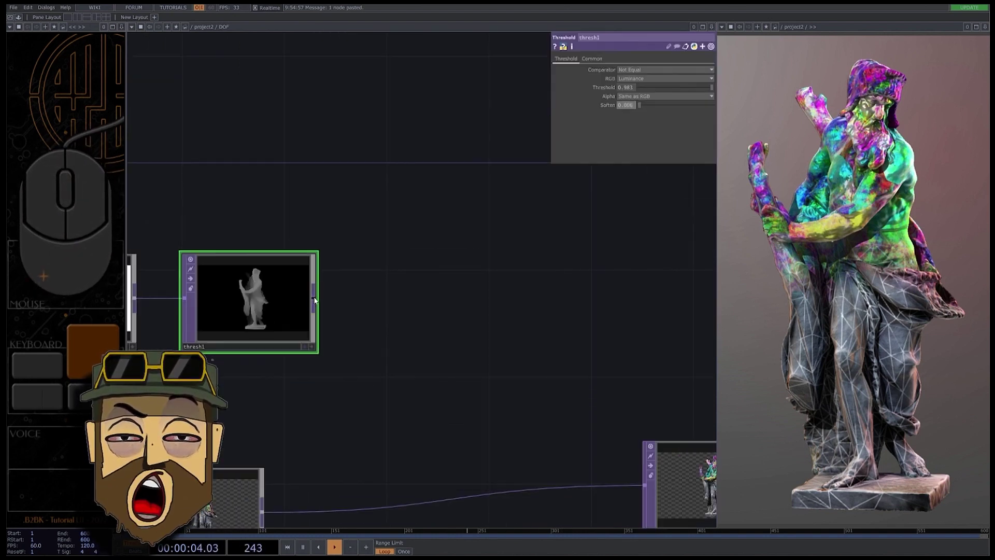
Add a Level TOP after the Threshold TOP and raise its Brightness 1 to 1.97
{"action": "key", "text": "Tab"}
{"action": "type", "text": "lev"}
{"action": "key", "text": "Return"}
{"action": "left_click", "coordinate": [416, 301]}
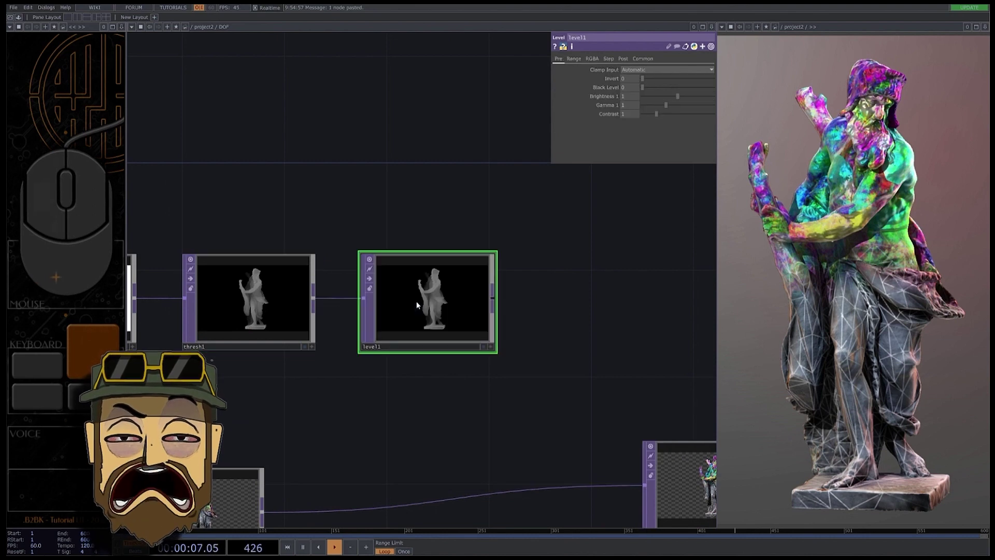
{"action": "scroll", "coordinate": [416, 300], "scroll_direction": "up", "scroll_amount": 5}
{"action": "left_click_drag", "start_coordinate": [625, 187], "coordinate": [710, 186]}
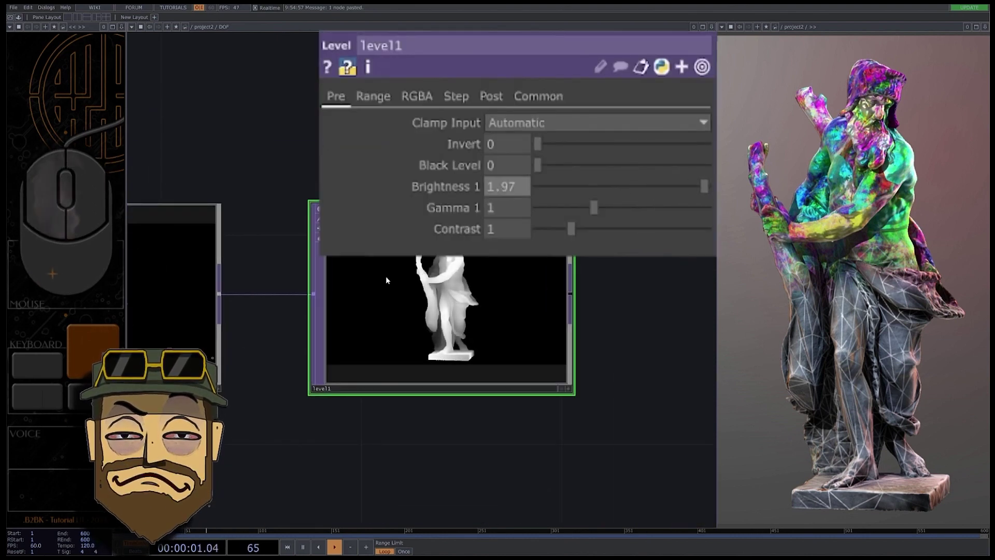
Insert a Luma Blur TOP before out2, fed by the Null TOP's image and the Level TOP's depth mask
{"action": "scroll", "coordinate": [394, 283], "scroll_direction": "down", "scroll_amount": 5}
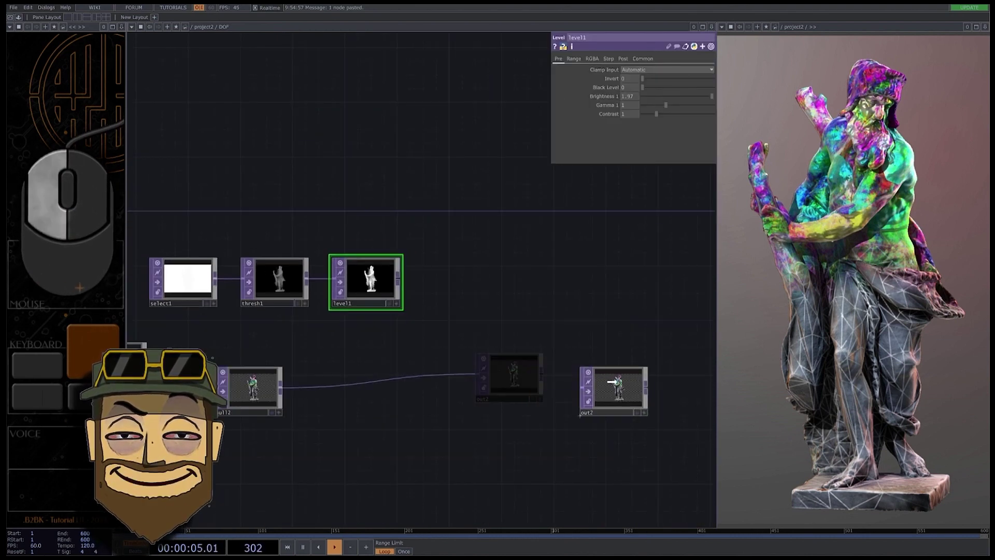
{"action": "key", "text": "Tab"}
{"action": "type", "text": "lu"}
{"action": "key", "text": "Return"}
{"action": "left_click", "coordinate": [486, 366]}
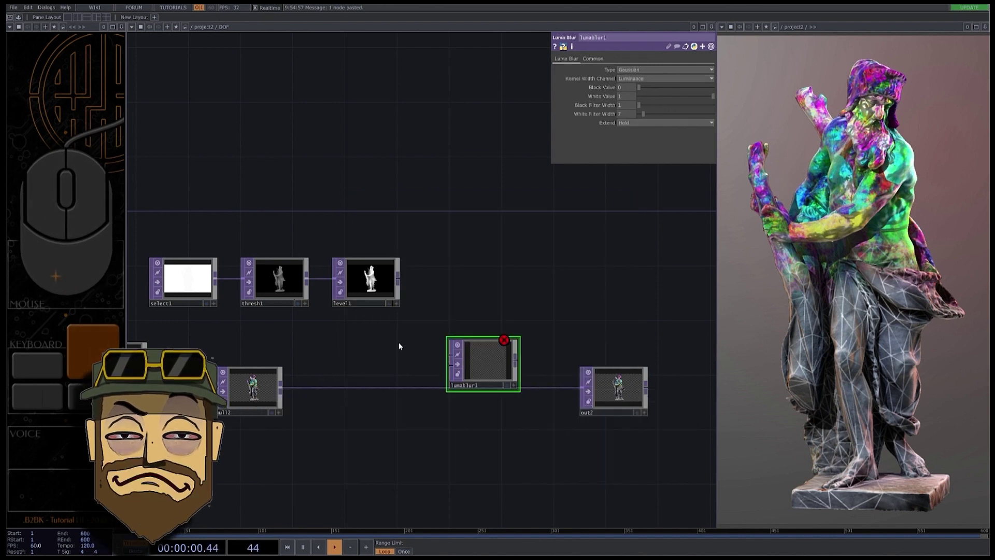
{"action": "scroll", "coordinate": [495, 369], "scroll_direction": "up", "scroll_amount": 5}
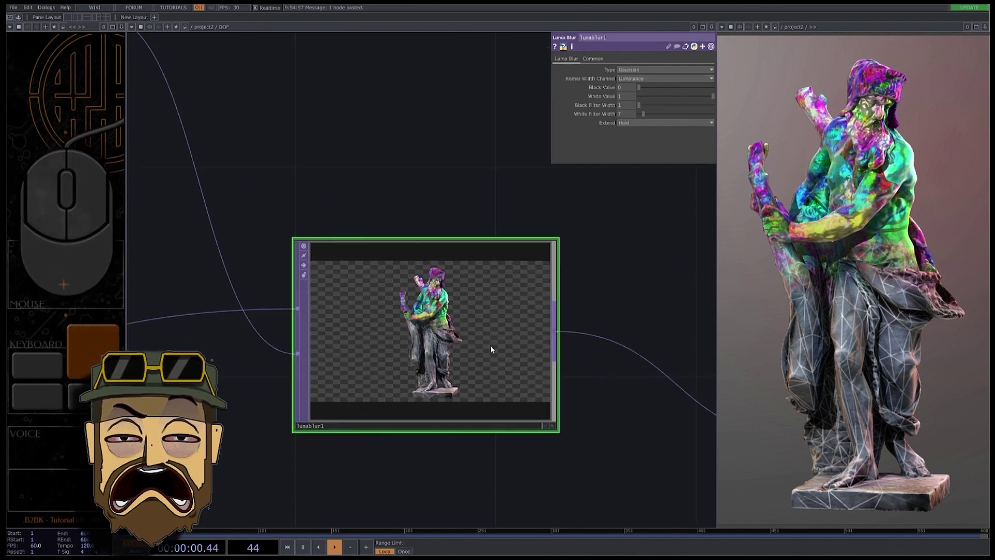
Set the Luma Blur's White Filter Width to 1 and Black Filter Width to 20, and check the blur in the main network
{"action": "double_click", "coordinate": [493, 226]}
{"action": "type", "text": "1"}
{"action": "key", "text": "Return"}
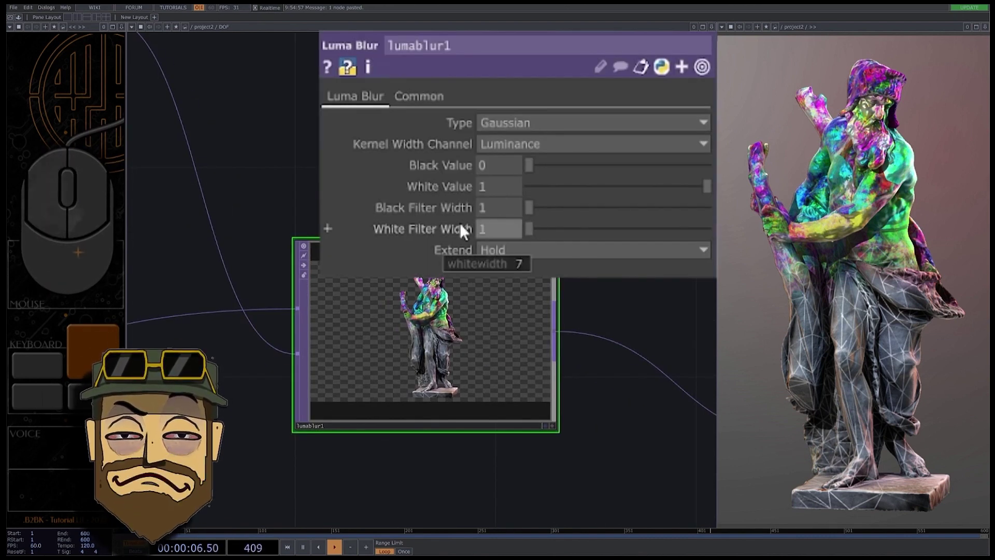
{"action": "double_click", "coordinate": [501, 208]}
{"action": "type", "text": "20"}
{"action": "key", "text": "Return"}
{"action": "scroll", "coordinate": [468, 261], "scroll_direction": "down", "scroll_amount": 8}
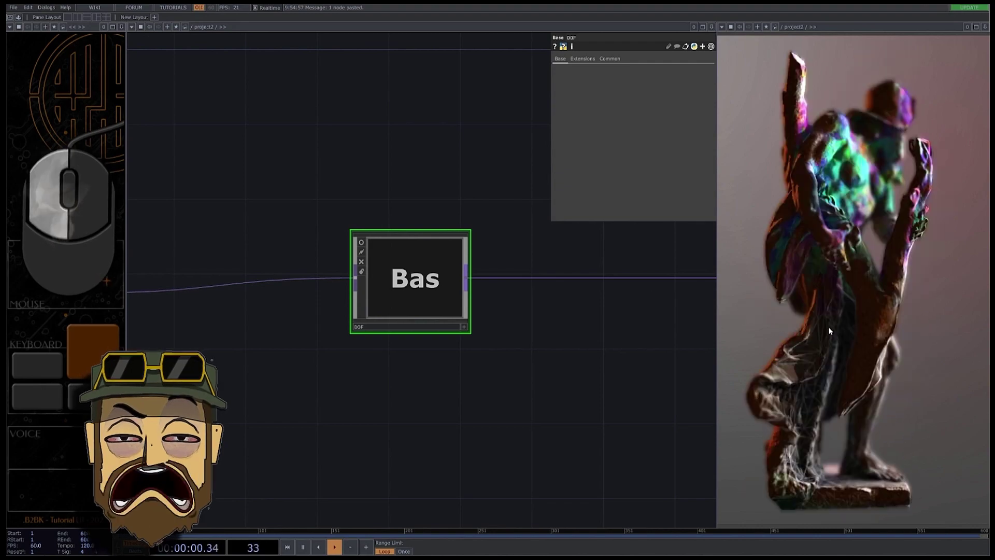
{"action": "scroll", "coordinate": [521, 334], "scroll_direction": "down", "scroll_amount": 5}
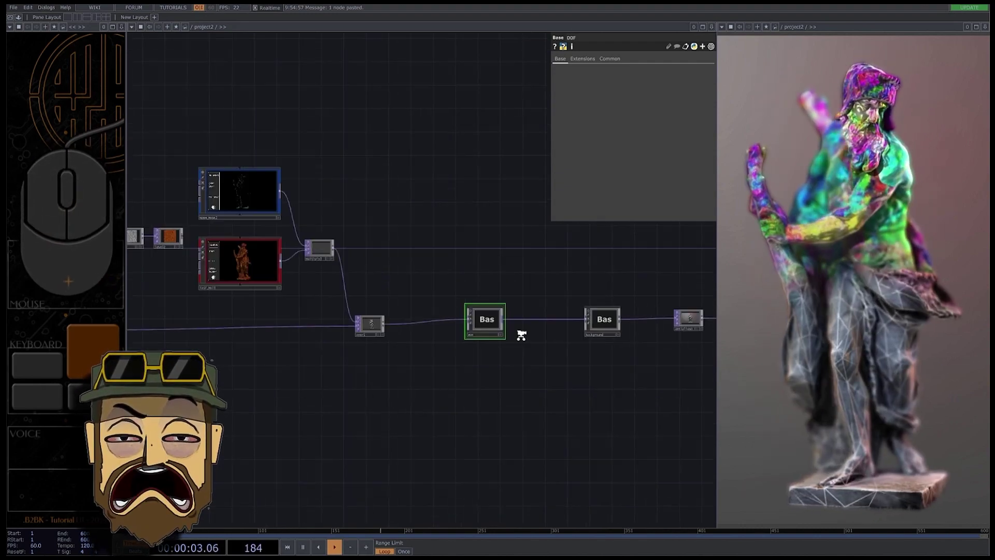